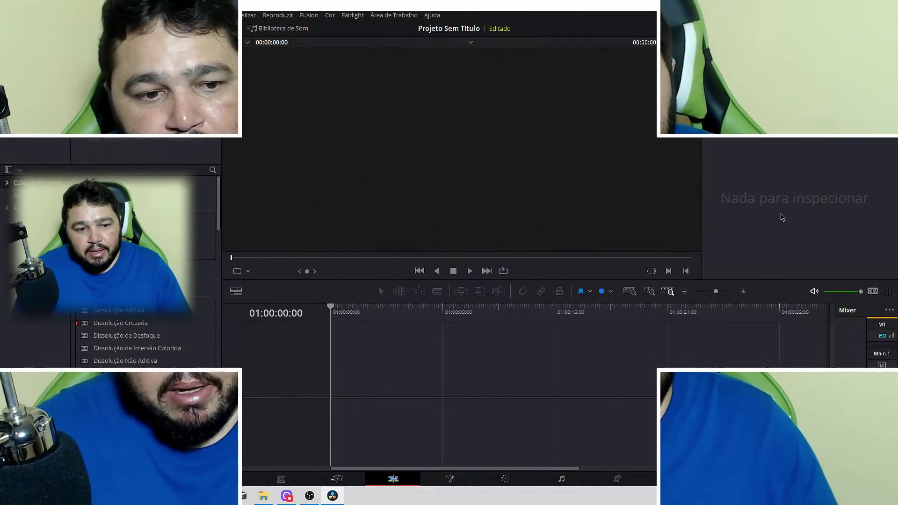
Switch Resolve to Full Screen Window mode from the workspace menu
{"action": "left_click", "coordinate": [391, 16]}
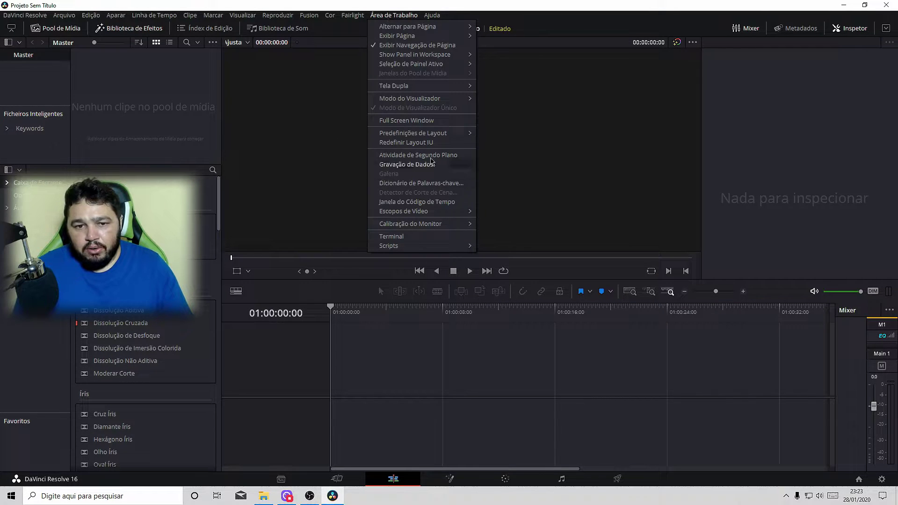
{"action": "left_click", "coordinate": [407, 121]}
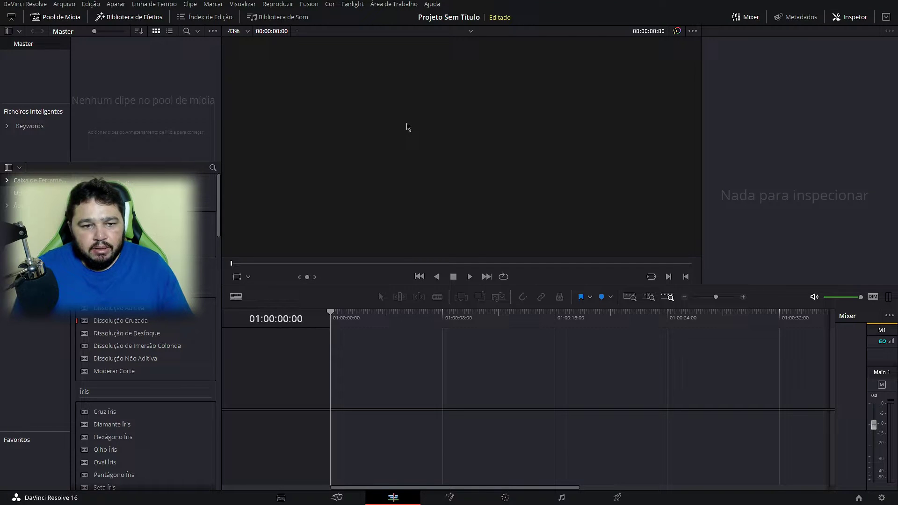
{"action": "left_click", "coordinate": [70, 7]}
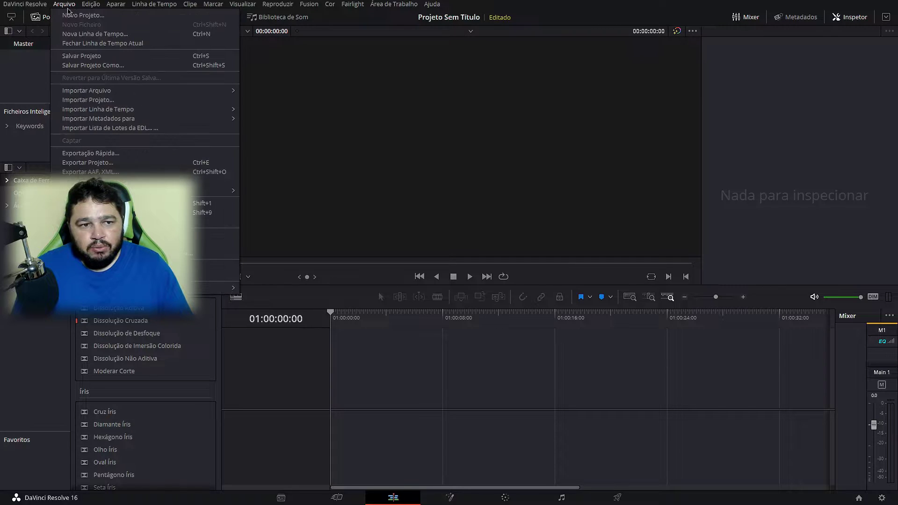
{"action": "mouse_move", "coordinate": [104, 91]}
{"action": "left_click", "coordinate": [277, 93]}
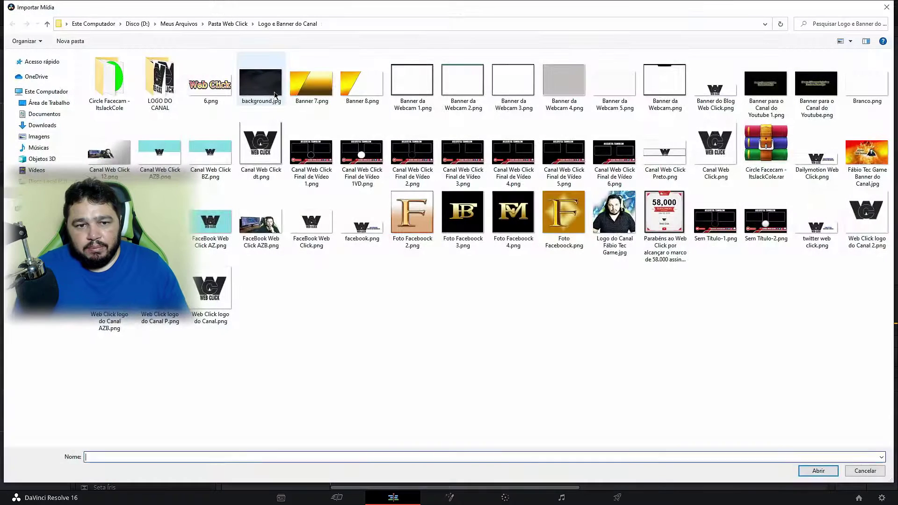
{"action": "left_click", "coordinate": [45, 104]}
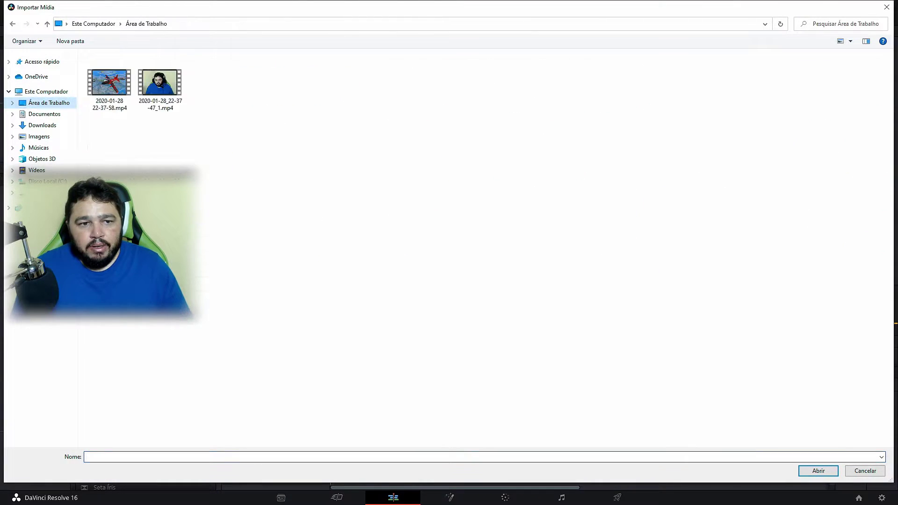
{"action": "left_click", "coordinate": [157, 95]}
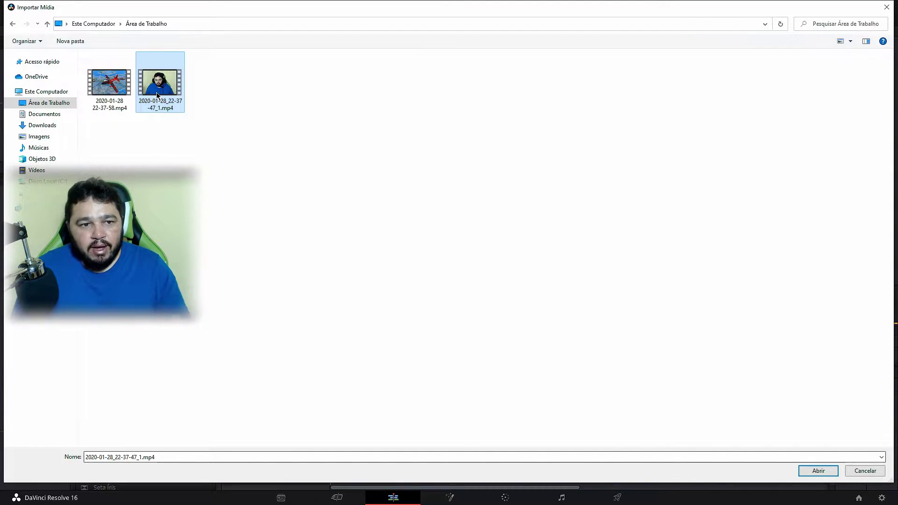
{"action": "left_click", "coordinate": [121, 88]}
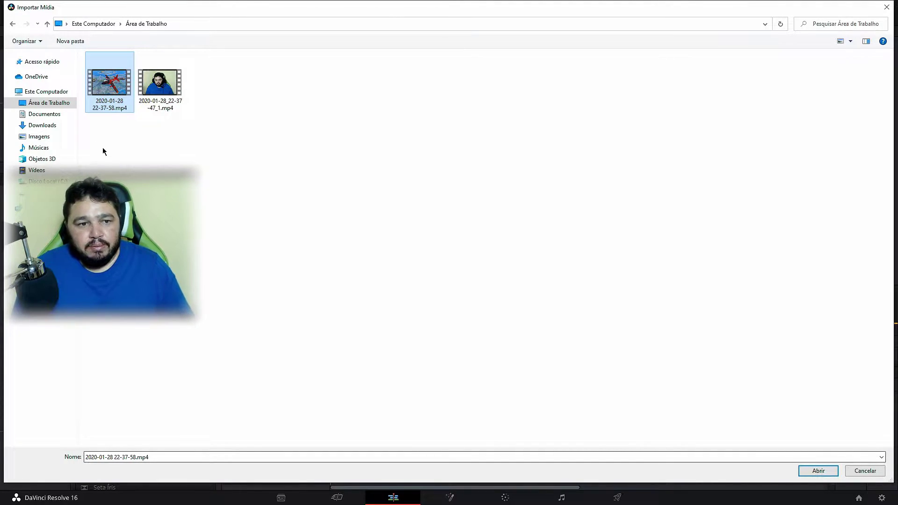
{"action": "left_click_drag", "start_coordinate": [104, 150], "coordinate": [185, 51]}
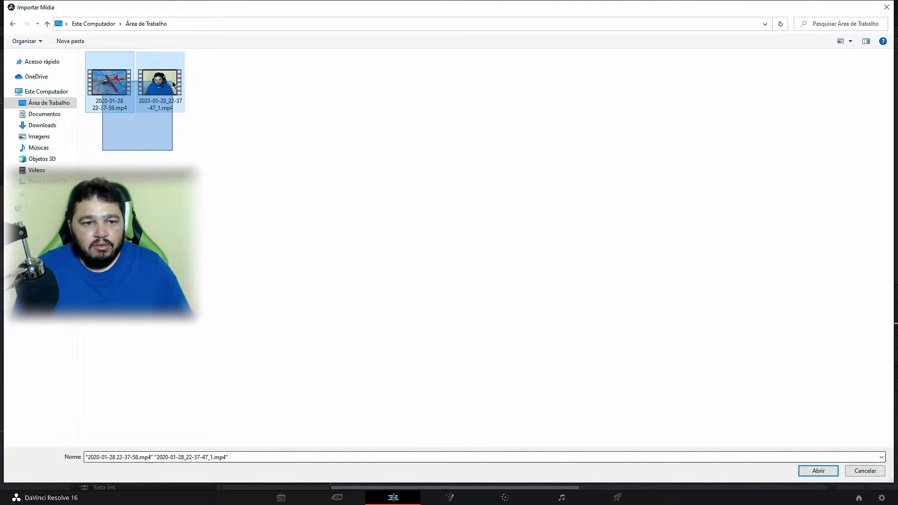
{"action": "left_click", "coordinate": [820, 472]}
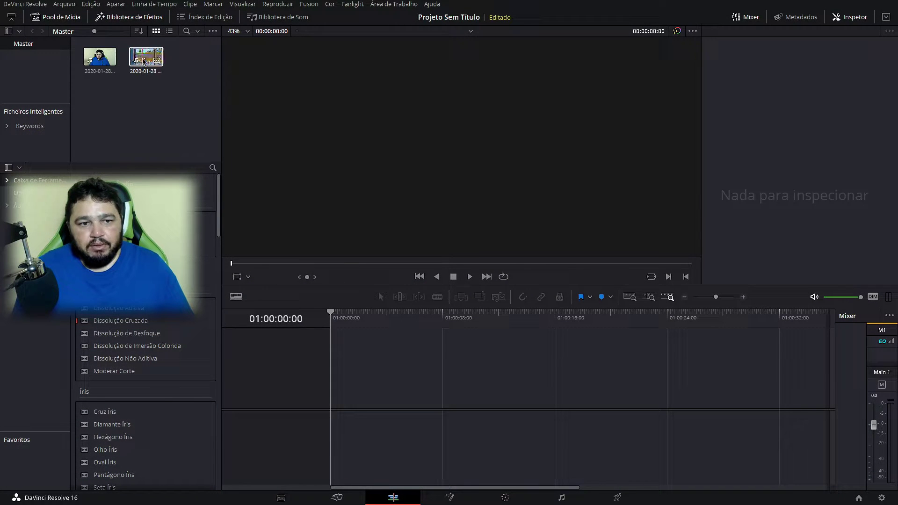
Put the gameplay clip on Timeline 1, delete its A2 audio and move the A3 audio up to A2
{"action": "mouse_move", "coordinate": [142, 74]}
{"action": "left_mouse_down"}
{"action": "mouse_move", "coordinate": [366, 403]}
{"action": "mouse_move", "coordinate": [347, 401]}
{"action": "mouse_move", "coordinate": [389, 402]}
{"action": "left_mouse_up"}
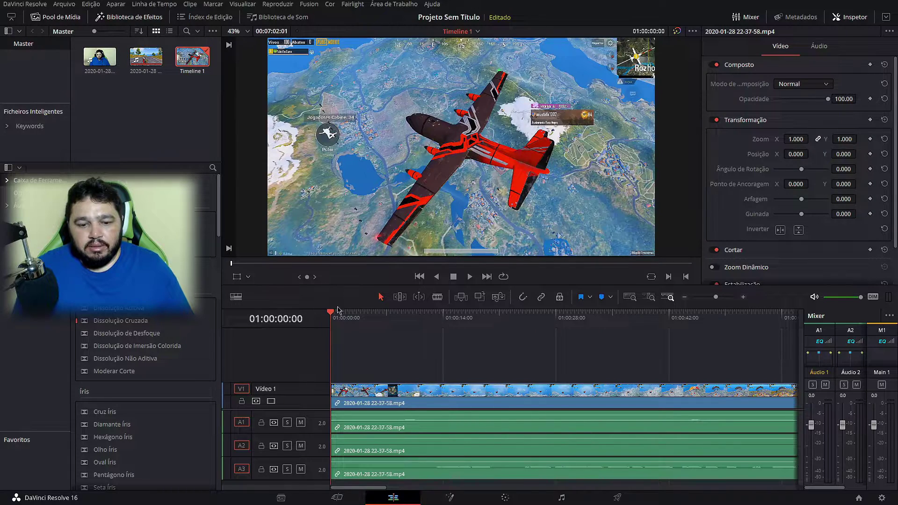
{"action": "left_click", "coordinate": [371, 450]}
{"action": "right_click", "coordinate": [399, 452]}
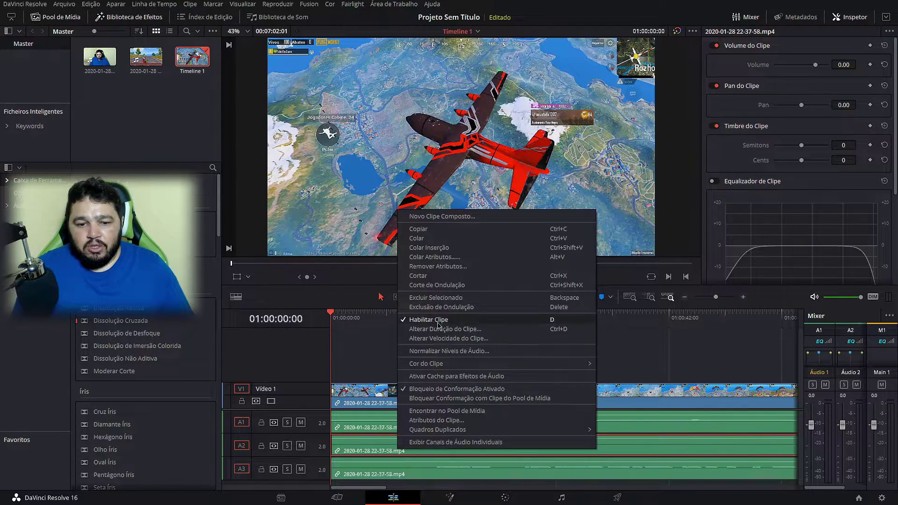
{"action": "left_click", "coordinate": [454, 300]}
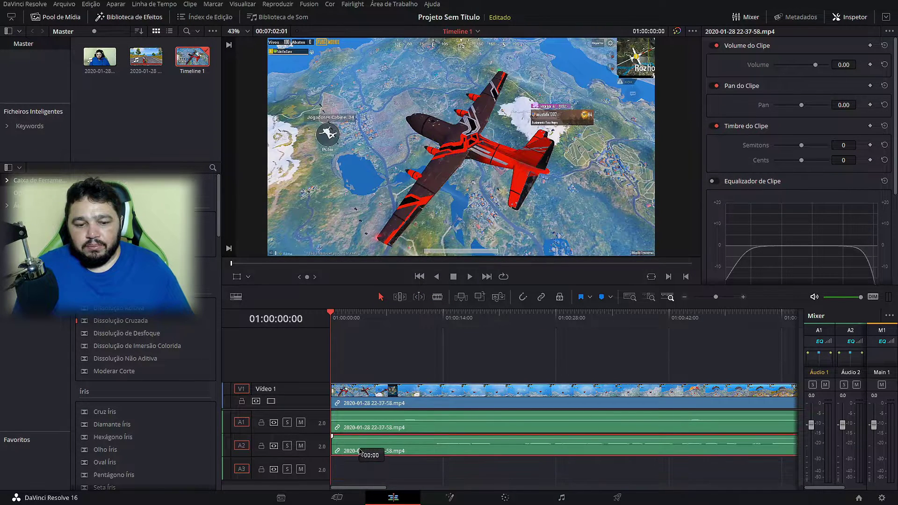
{"action": "left_click_drag", "start_coordinate": [364, 472], "coordinate": [363, 451]}
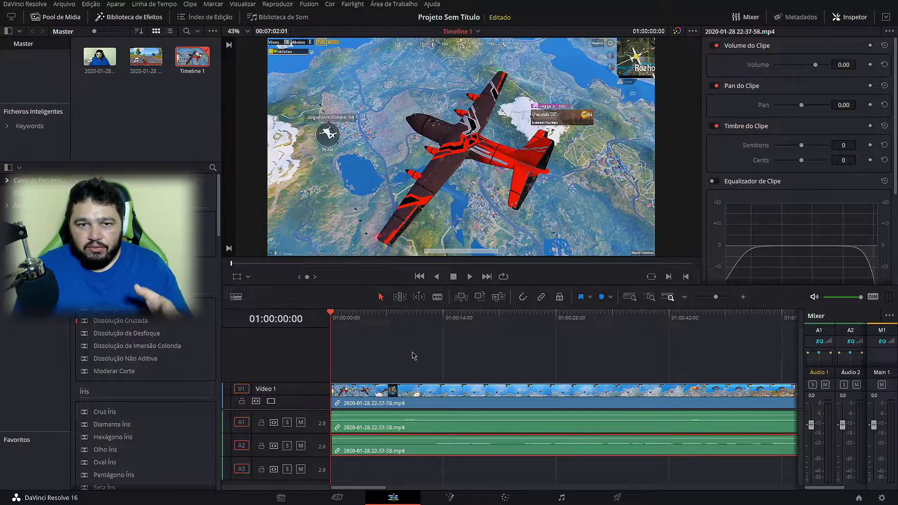
{"action": "left_click", "coordinate": [197, 92]}
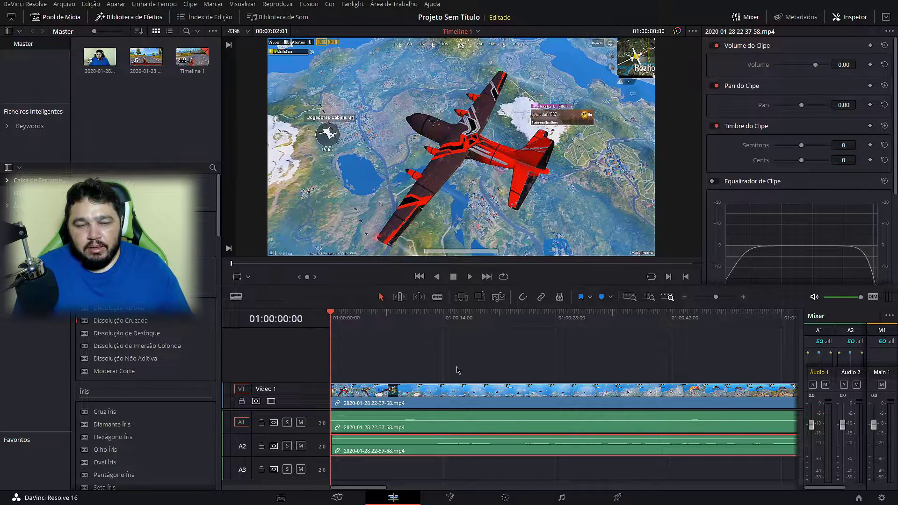
{"action": "left_click", "coordinate": [103, 65]}
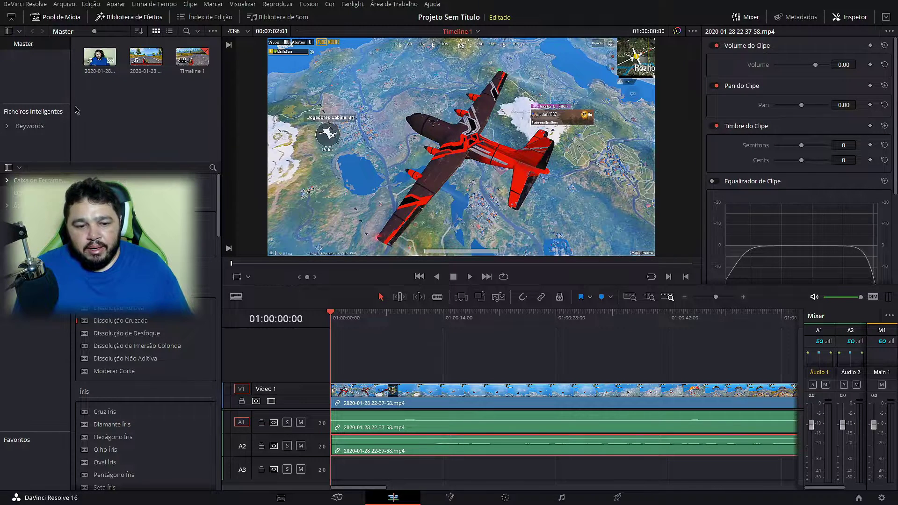
Add a video track and place the webcam clip above the gameplay clip
{"action": "right_click", "coordinate": [270, 361]}
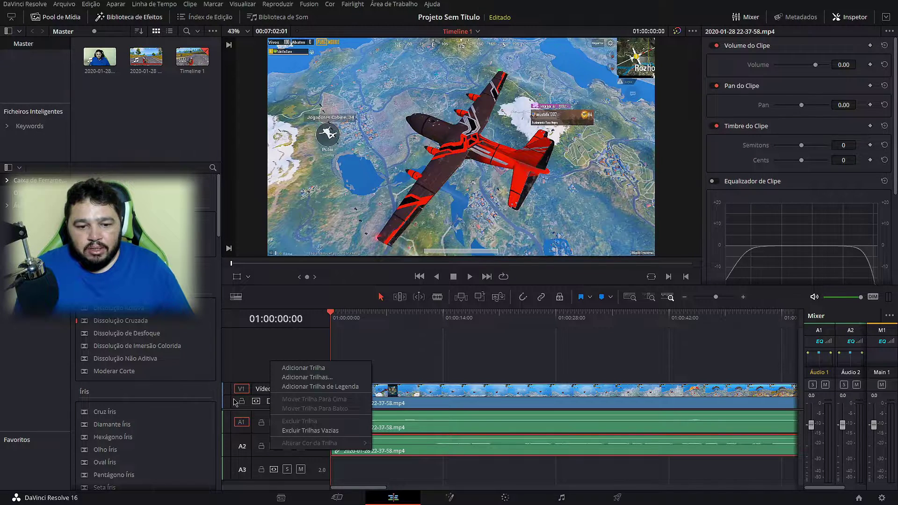
{"action": "left_click", "coordinate": [304, 369]}
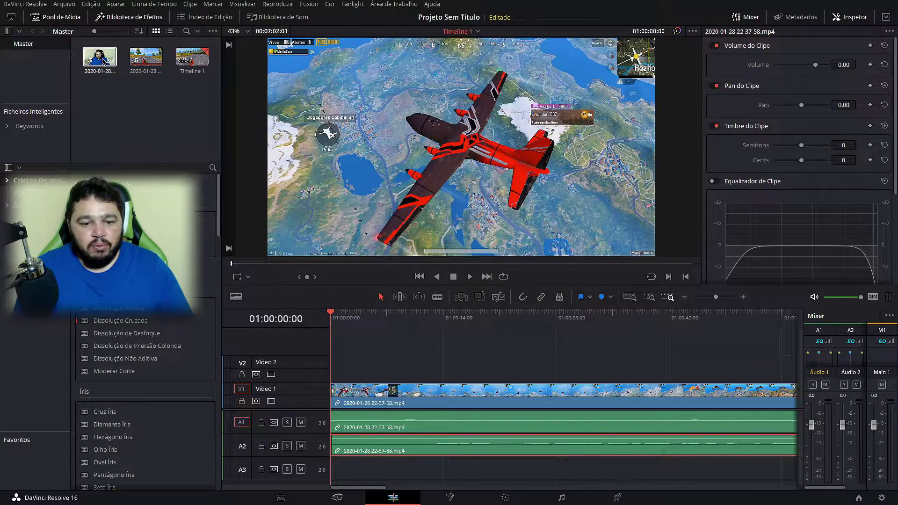
{"action": "mouse_move", "coordinate": [104, 61]}
{"action": "left_mouse_down"}
{"action": "mouse_move", "coordinate": [361, 336]}
{"action": "mouse_move", "coordinate": [337, 336]}
{"action": "left_mouse_up"}
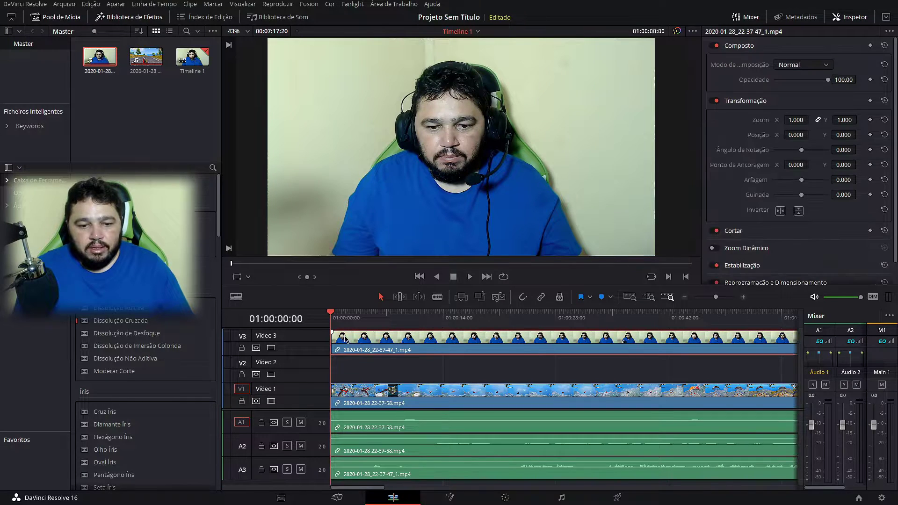
Check the webcam clip's transform settings and delete the leftover empty Vídeo 2 track
{"action": "left_click", "coordinate": [344, 476]}
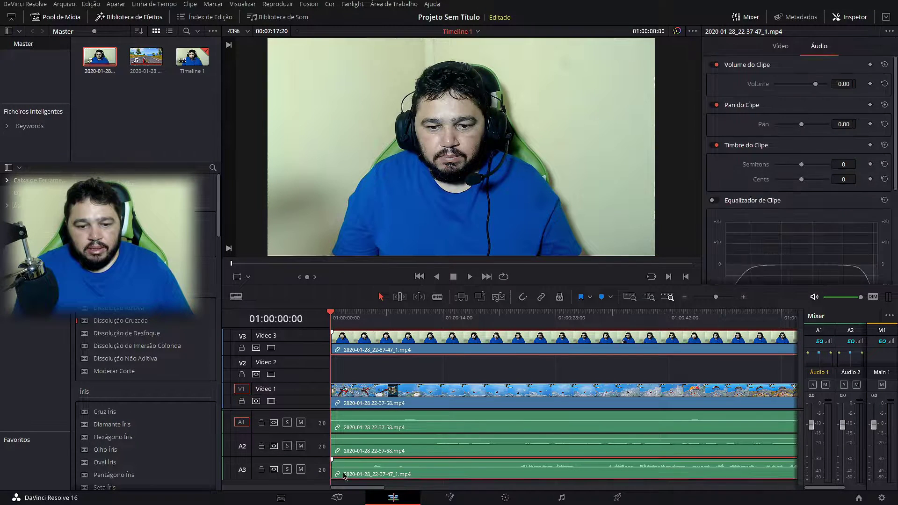
{"action": "left_click", "coordinate": [360, 348]}
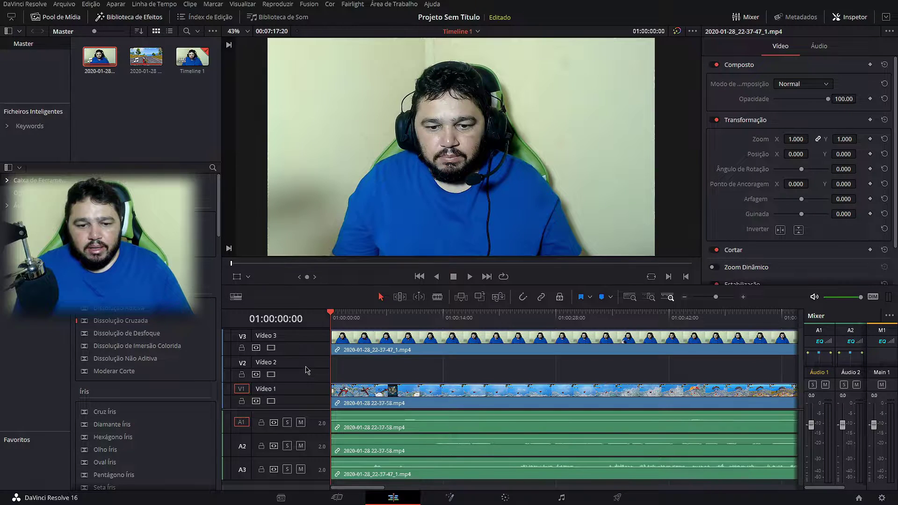
{"action": "right_click", "coordinate": [306, 368]}
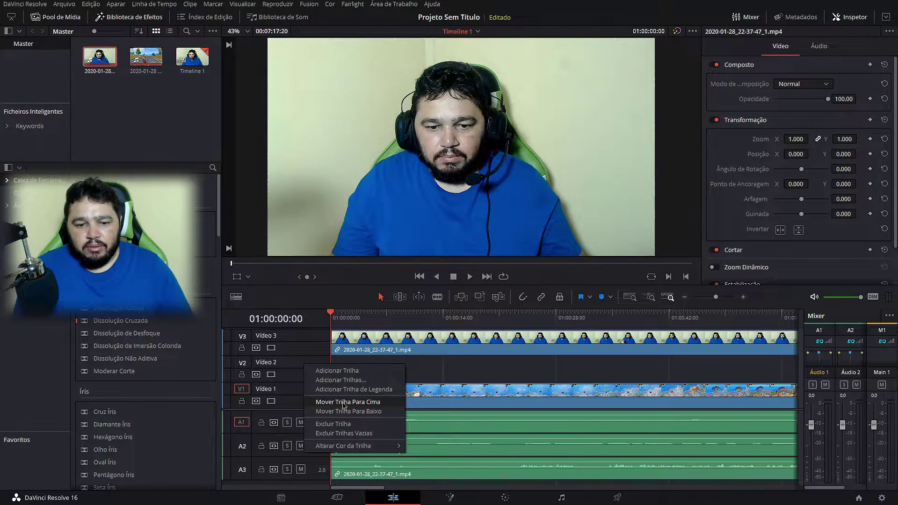
{"action": "left_click", "coordinate": [333, 423]}
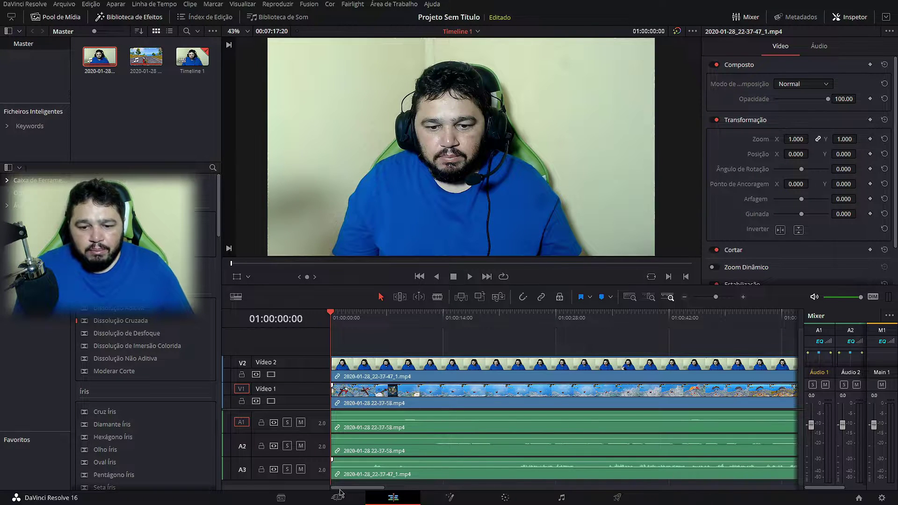
{"action": "left_click", "coordinate": [380, 373]}
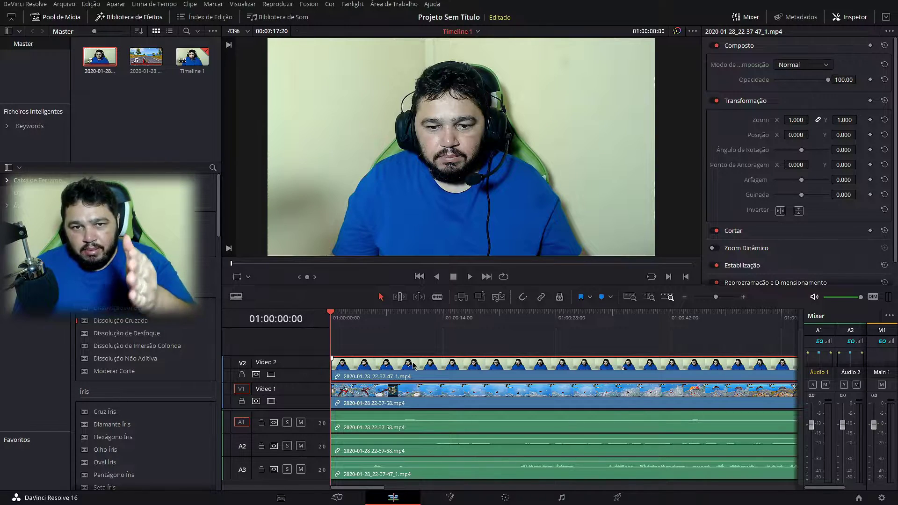
{"action": "left_click", "coordinate": [392, 396]}
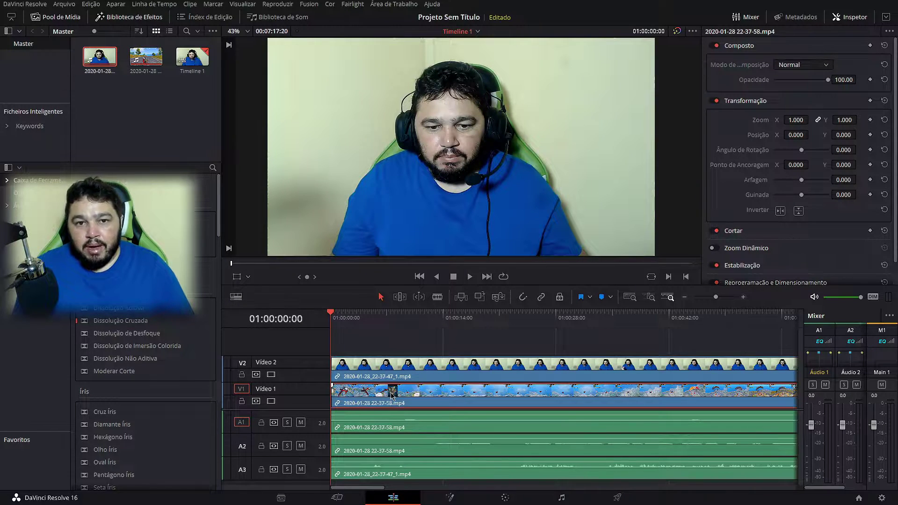
{"action": "left_click", "coordinate": [373, 423]}
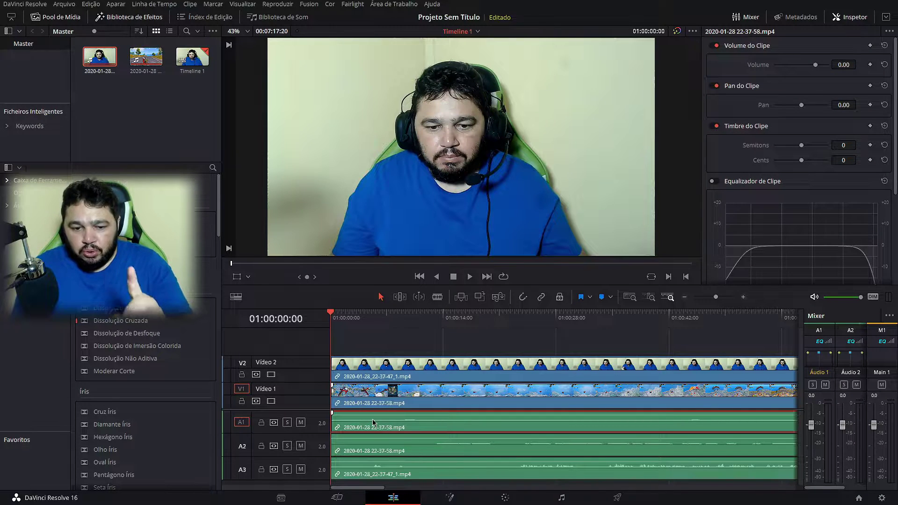
{"action": "left_click", "coordinate": [373, 451]}
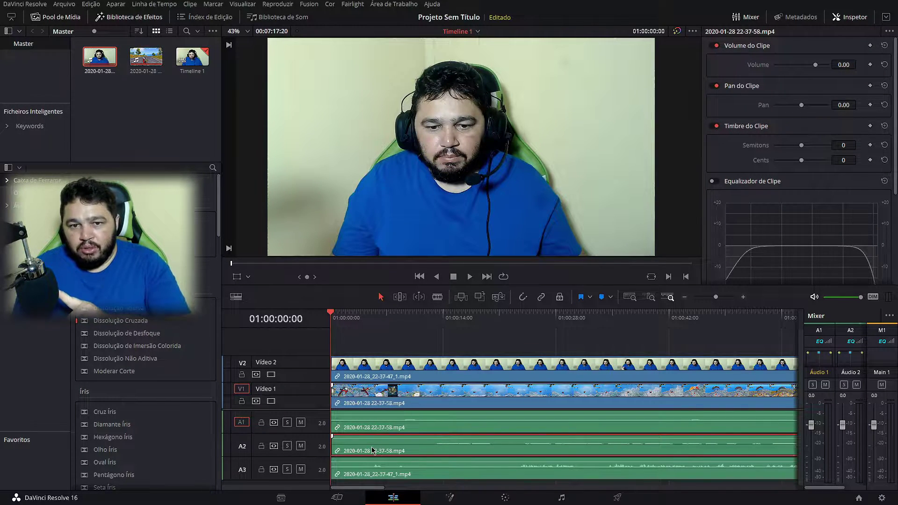
{"action": "left_click", "coordinate": [370, 474]}
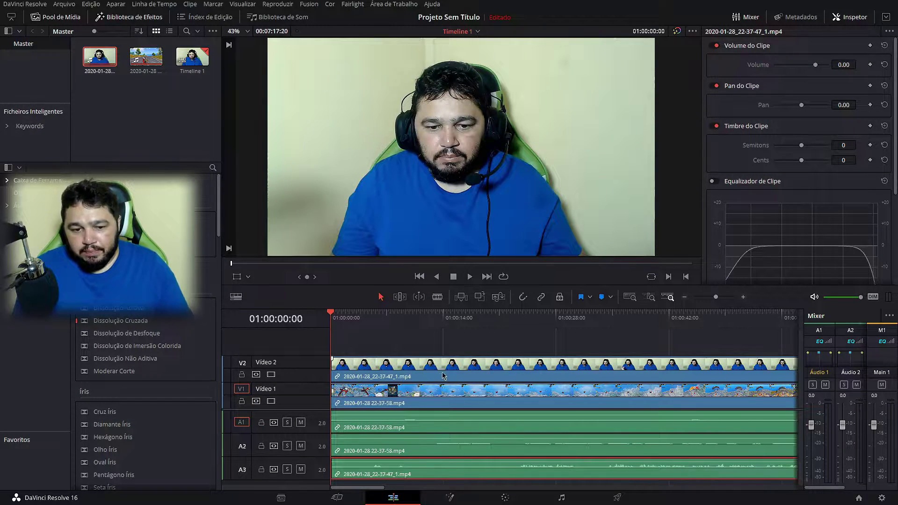
{"action": "left_click", "coordinate": [419, 366]}
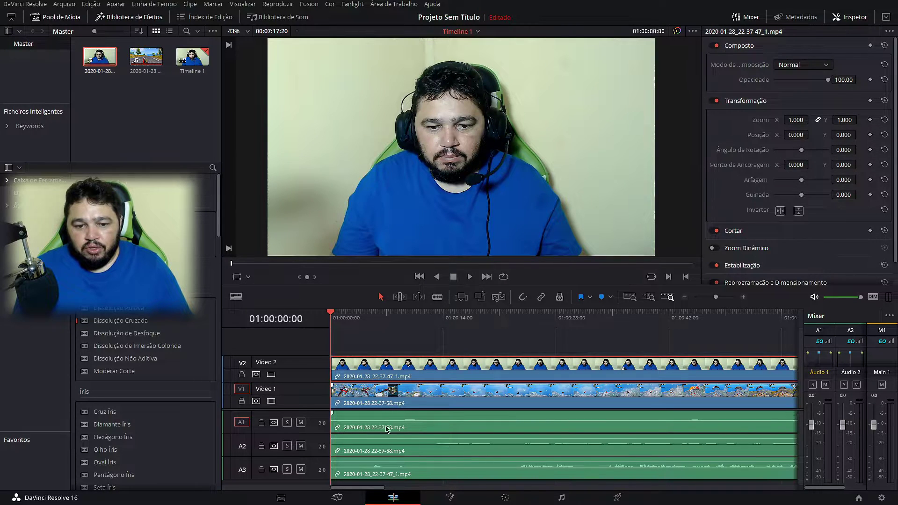
{"action": "left_click", "coordinate": [389, 467]}
{"action": "left_click", "coordinate": [396, 449]}
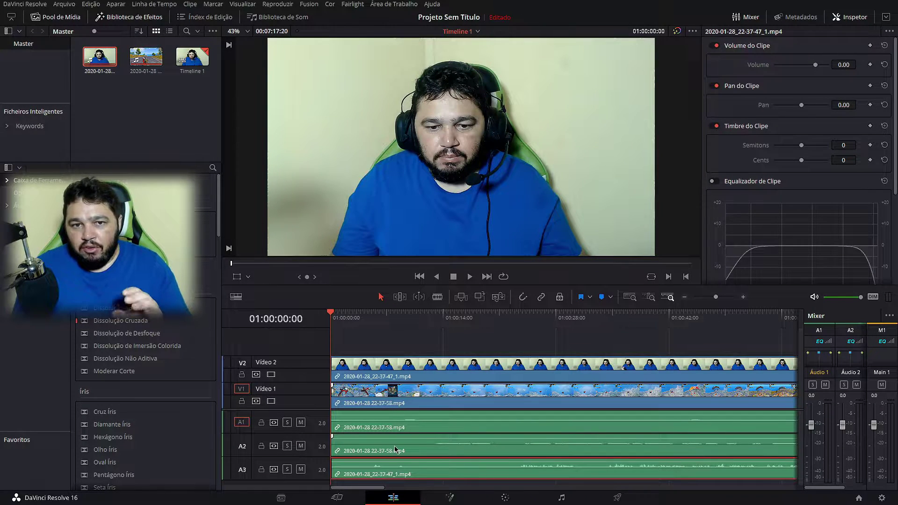
{"action": "left_click", "coordinate": [422, 370]}
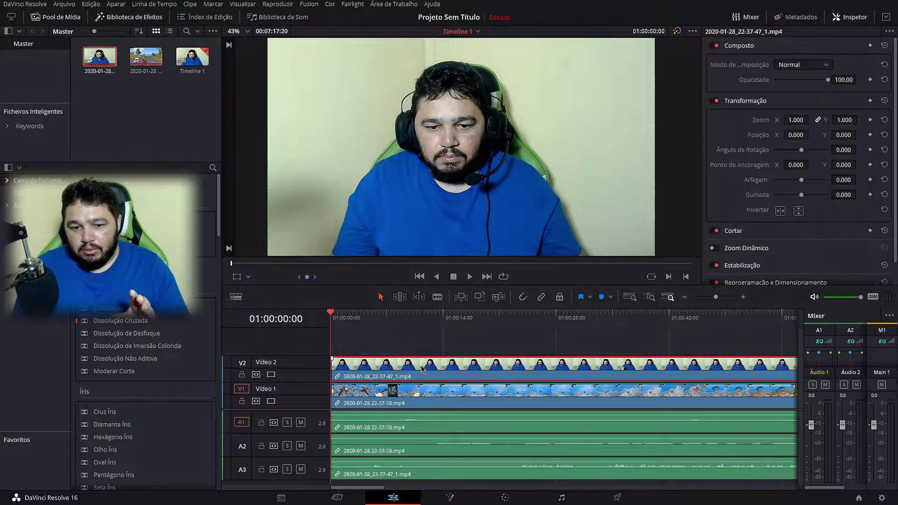
{"action": "left_click", "coordinate": [425, 469]}
{"action": "left_click", "coordinate": [425, 429]}
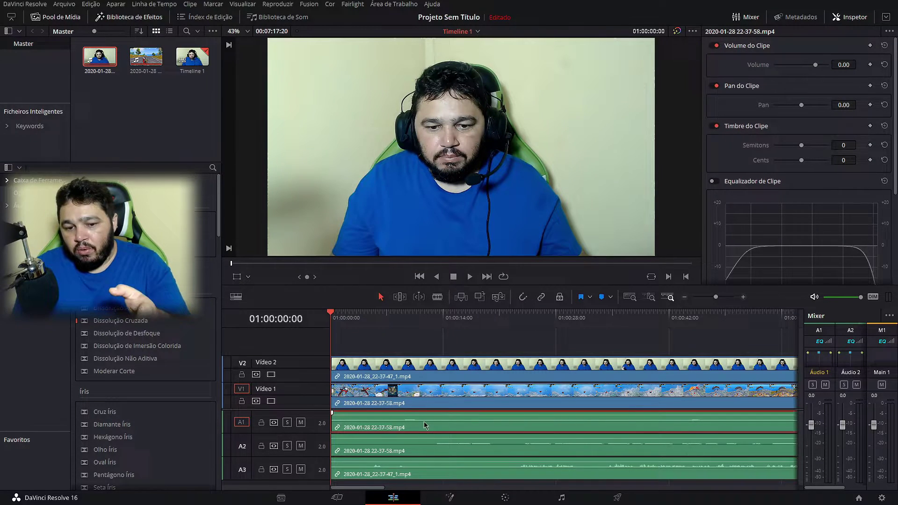
{"action": "left_click", "coordinate": [427, 447]}
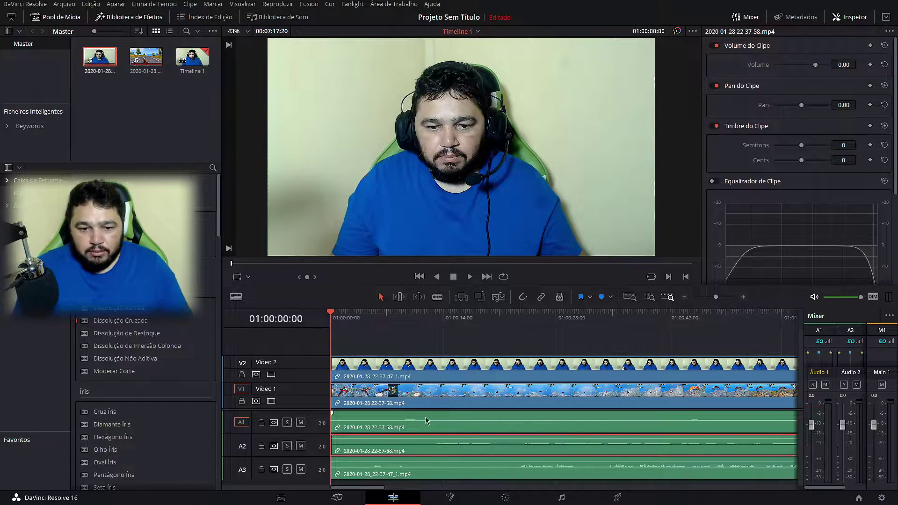
{"action": "left_click", "coordinate": [383, 367]}
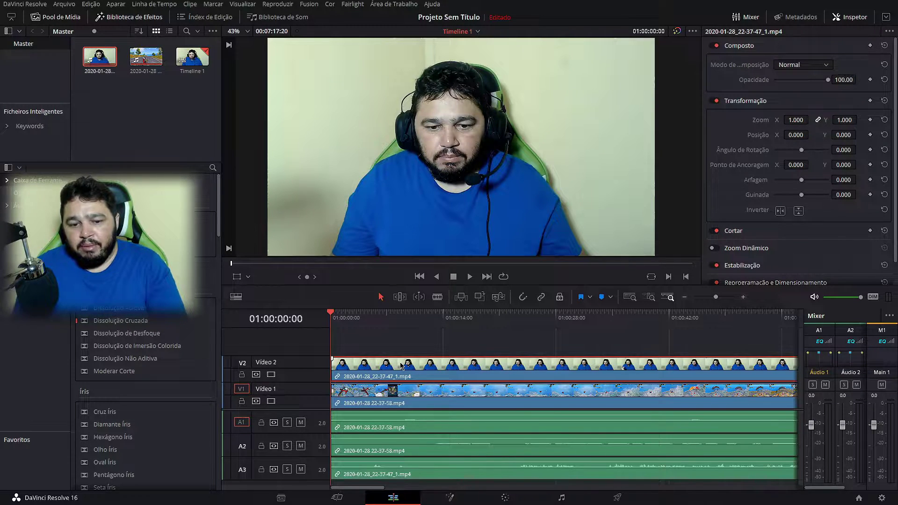
{"action": "left_click", "coordinate": [397, 397]}
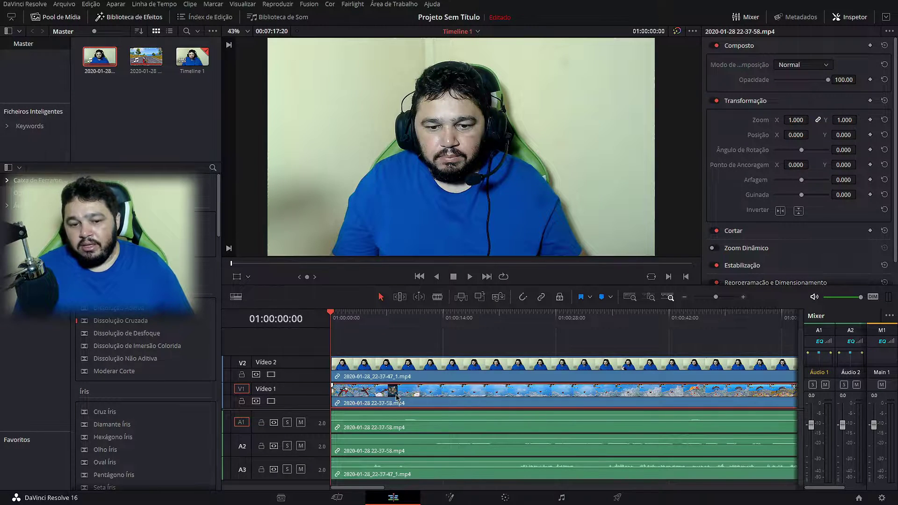
{"action": "left_click", "coordinate": [388, 364]}
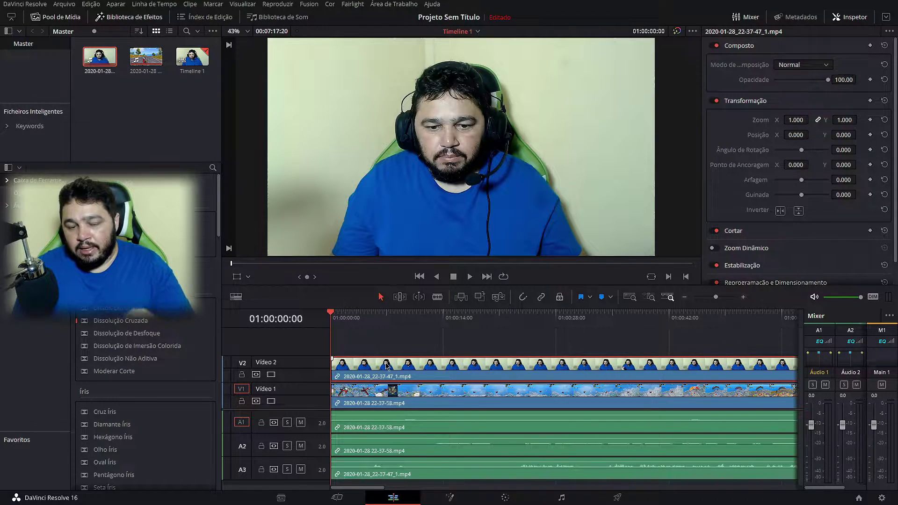
Use the viewer's Transformação handles to scale the webcam clip to zoom 0.420
{"action": "left_click", "coordinate": [249, 278]}
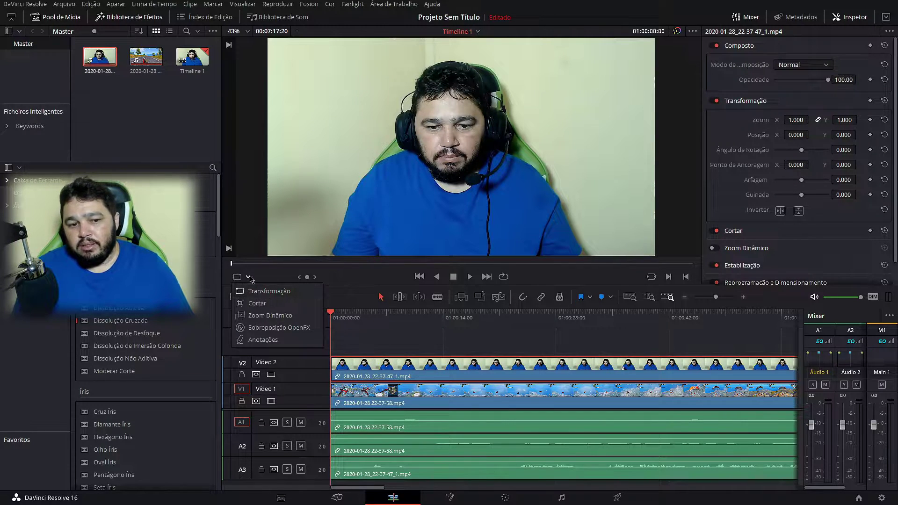
{"action": "left_click", "coordinate": [250, 278]}
{"action": "left_click", "coordinate": [249, 278]}
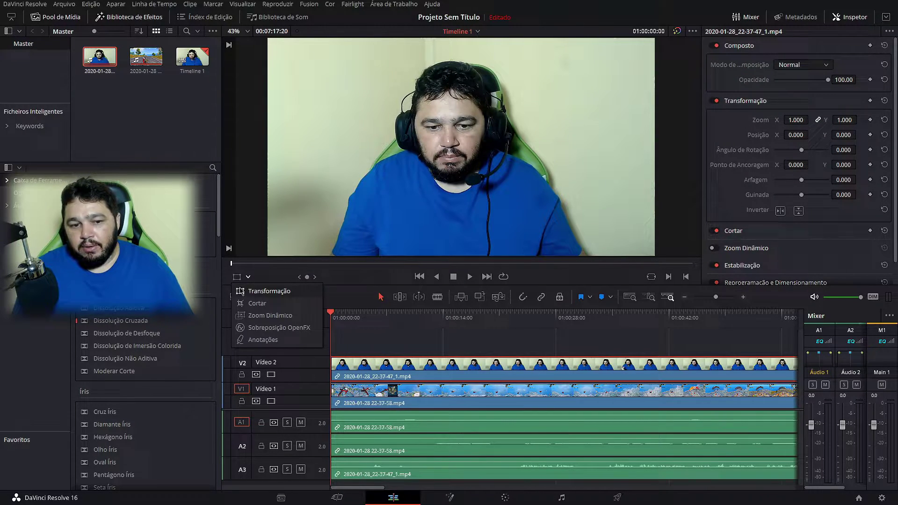
{"action": "left_click", "coordinate": [269, 295]}
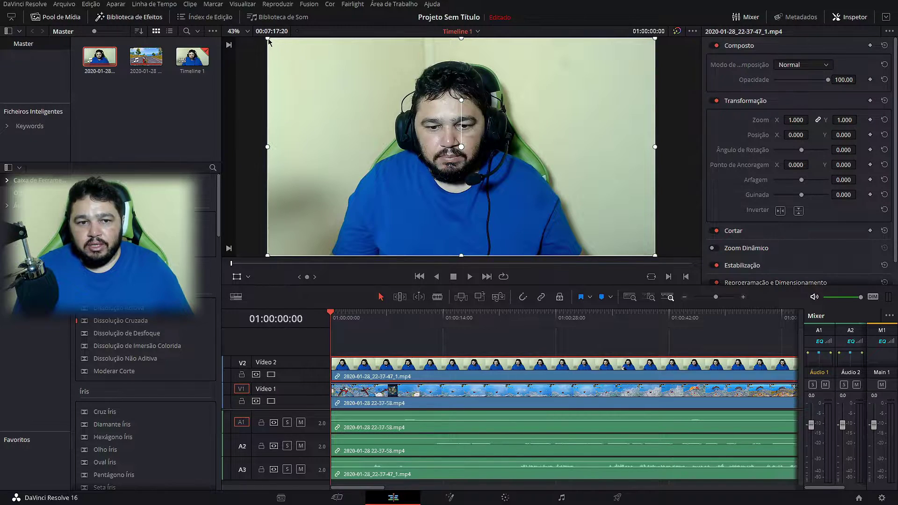
{"action": "mouse_move", "coordinate": [269, 43]}
{"action": "left_mouse_down"}
{"action": "mouse_move", "coordinate": [378, 109]}
{"action": "mouse_move", "coordinate": [380, 101]}
{"action": "left_mouse_up"}
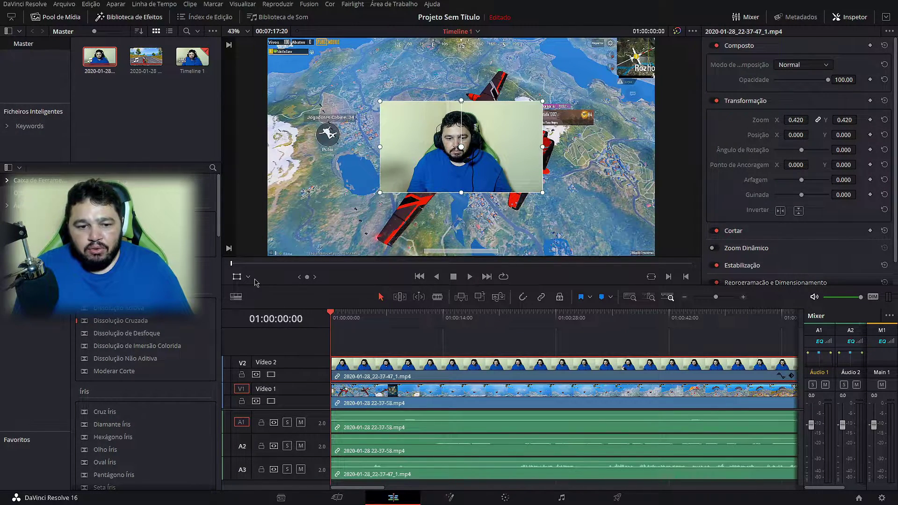
{"action": "left_click", "coordinate": [239, 279]}
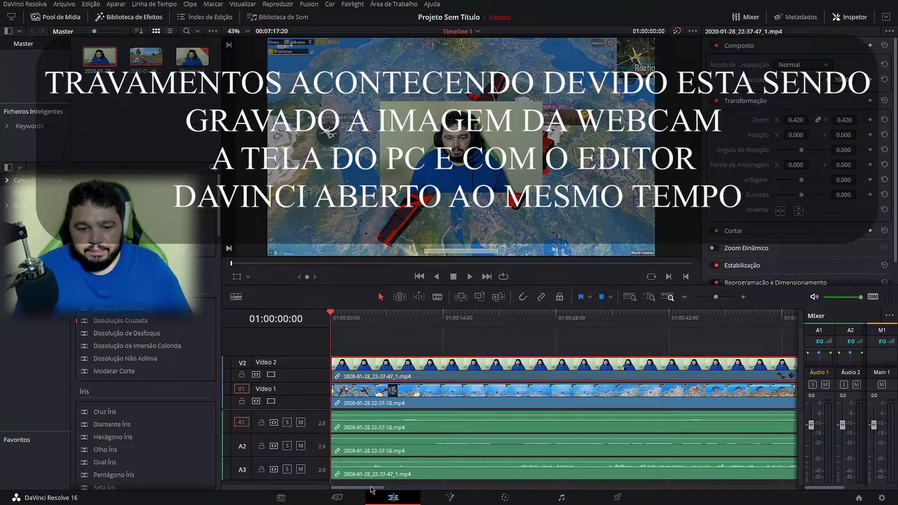
Move the playhead to 01:01:43:16 and select the webcam audio clip on A3
{"action": "left_click_drag", "start_coordinate": [369, 489], "coordinate": [549, 486]}
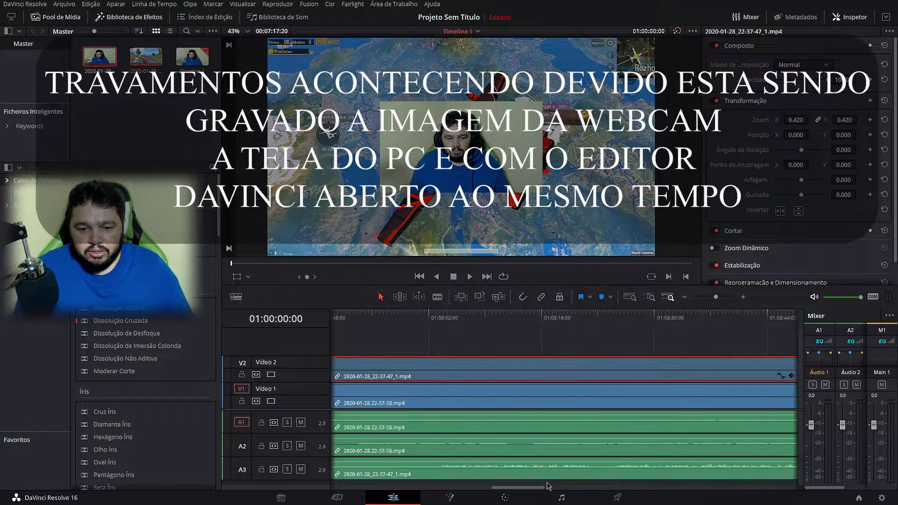
{"action": "left_click", "coordinate": [506, 320]}
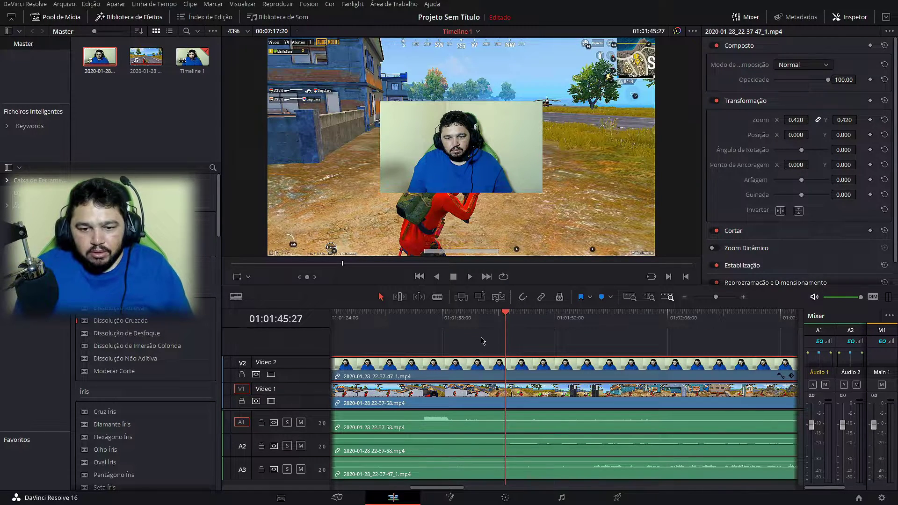
{"action": "left_click_drag", "start_coordinate": [480, 339], "coordinate": [484, 495]}
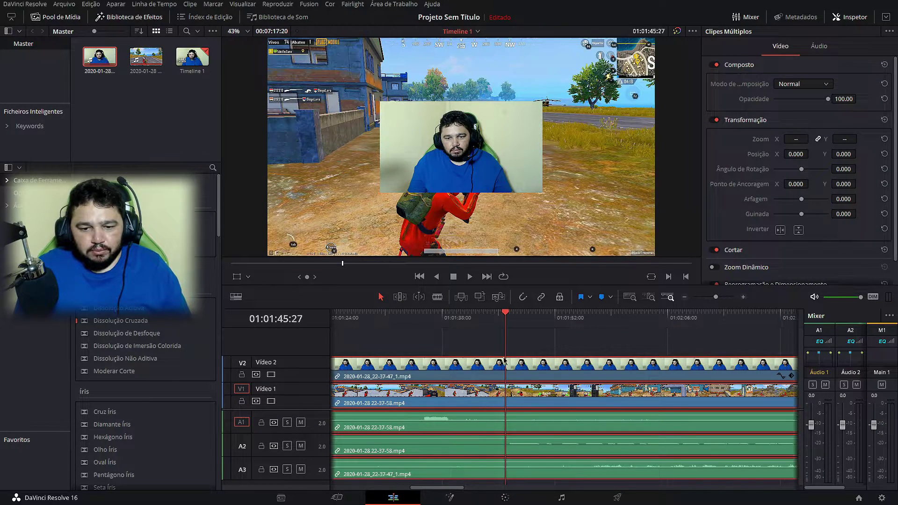
{"action": "left_click", "coordinate": [489, 338]}
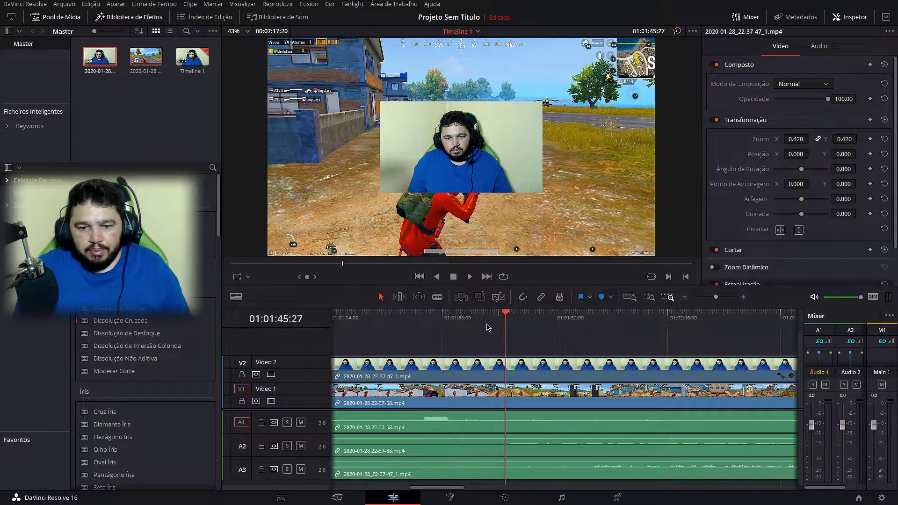
{"action": "left_click", "coordinate": [488, 318]}
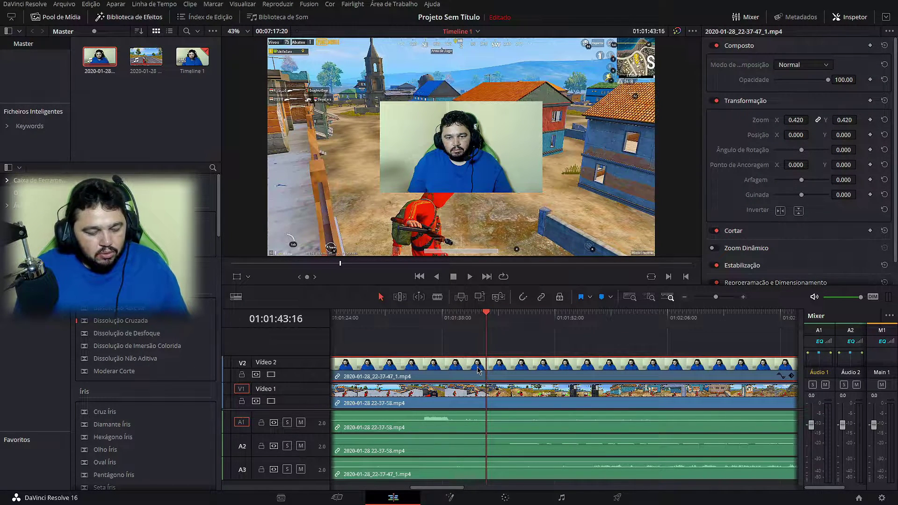
{"action": "left_click", "coordinate": [472, 474]}
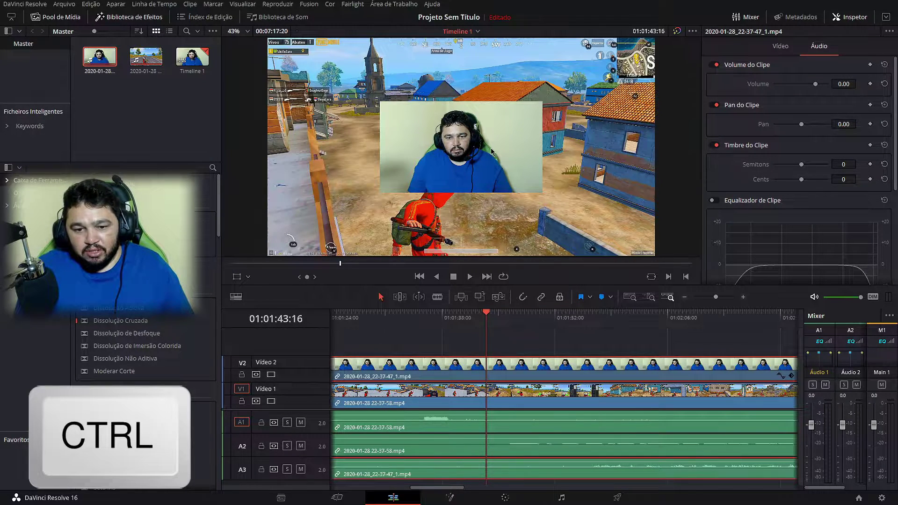
Blade the webcam clip and its A3 audio at 01:01:43:16 and delete the parts before it
{"action": "key", "text": "ctrl+b"}
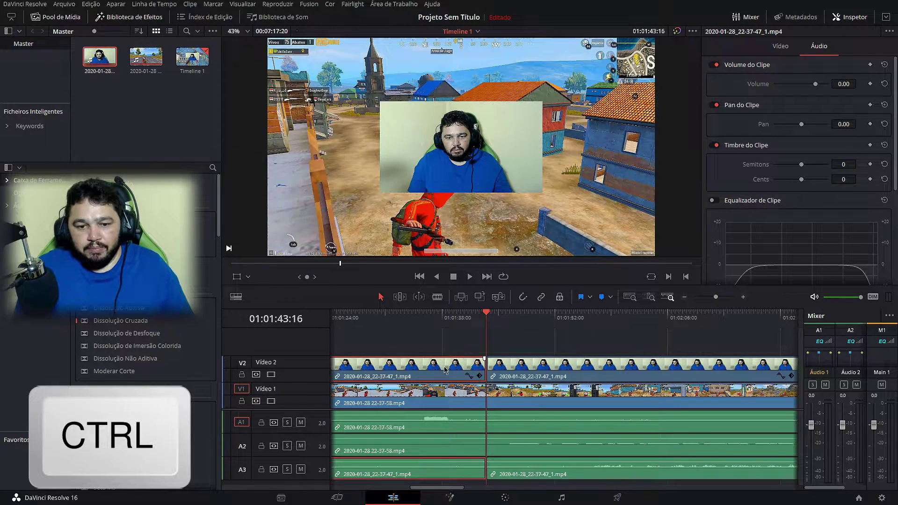
{"action": "left_click", "coordinate": [448, 347]}
{"action": "left_click", "coordinate": [442, 368]}
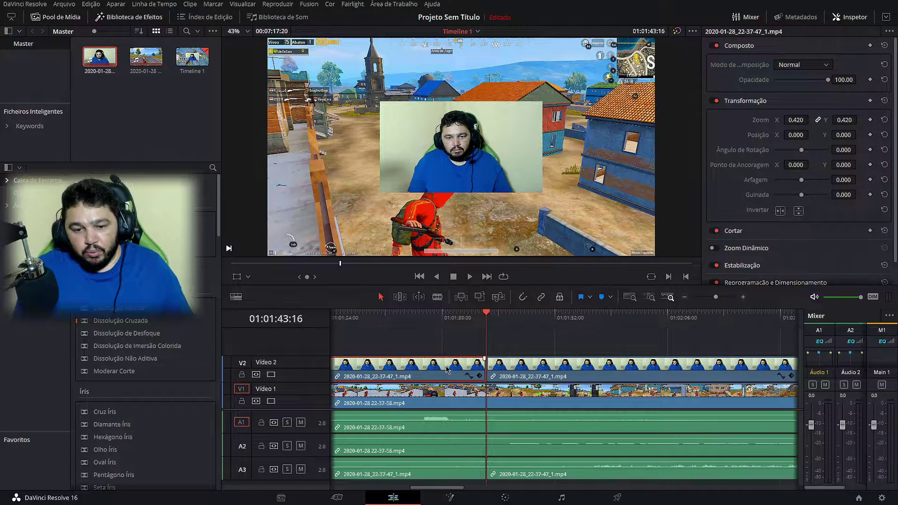
{"action": "key", "text": "ctrl"}
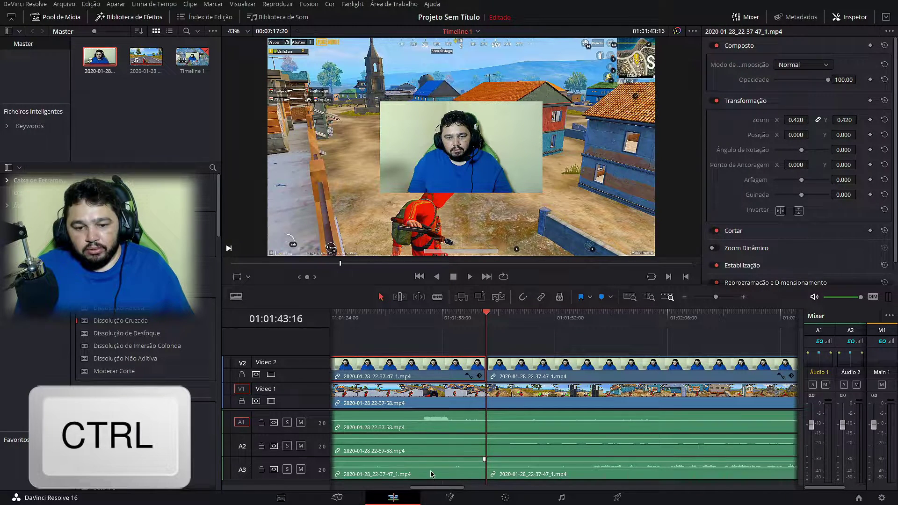
{"action": "left_click", "coordinate": [431, 474], "text": "ctrl"}
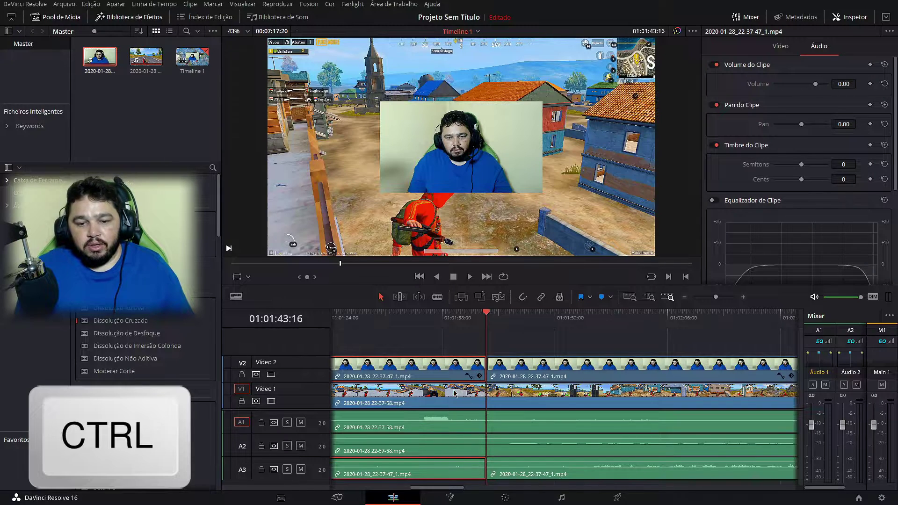
{"action": "right_click", "coordinate": [453, 376]}
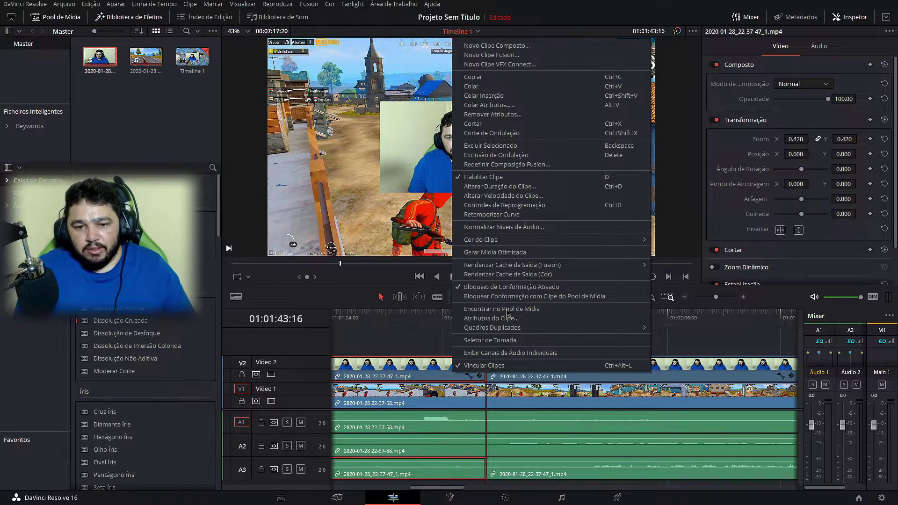
{"action": "left_click", "coordinate": [499, 147]}
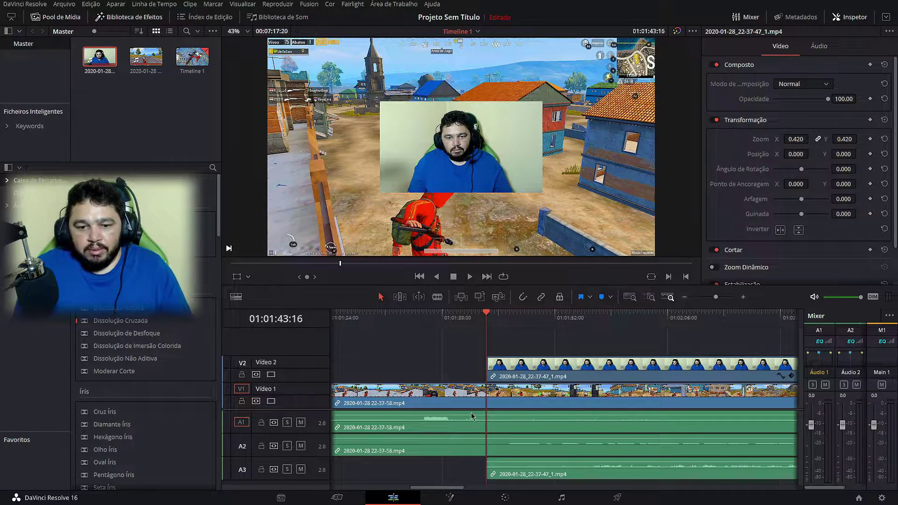
{"action": "mouse_move", "coordinate": [470, 418]}
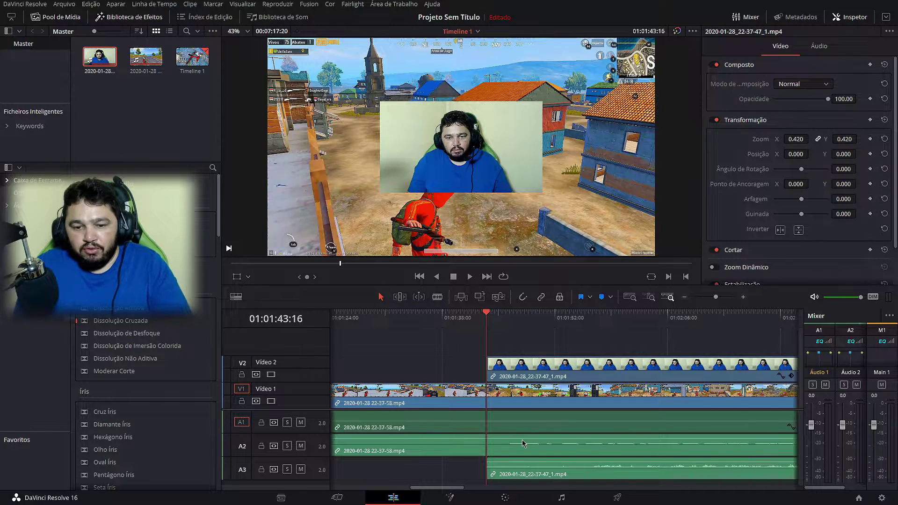
Lower the A2 gameplay volume, boost A3 webcam audio to 10.23, and move the webcam clip ~10 s earlier
{"action": "left_click_drag", "start_coordinate": [520, 439], "coordinate": [523, 445]}
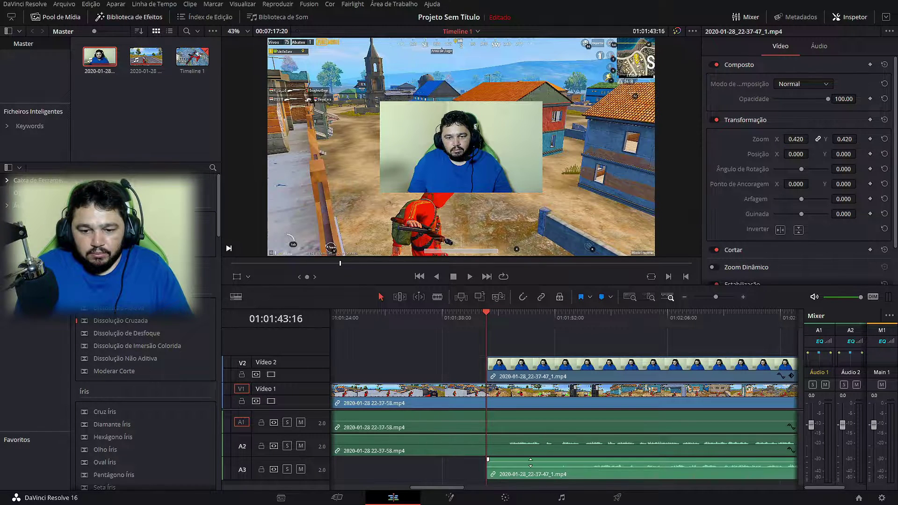
{"action": "left_click", "coordinate": [517, 365]}
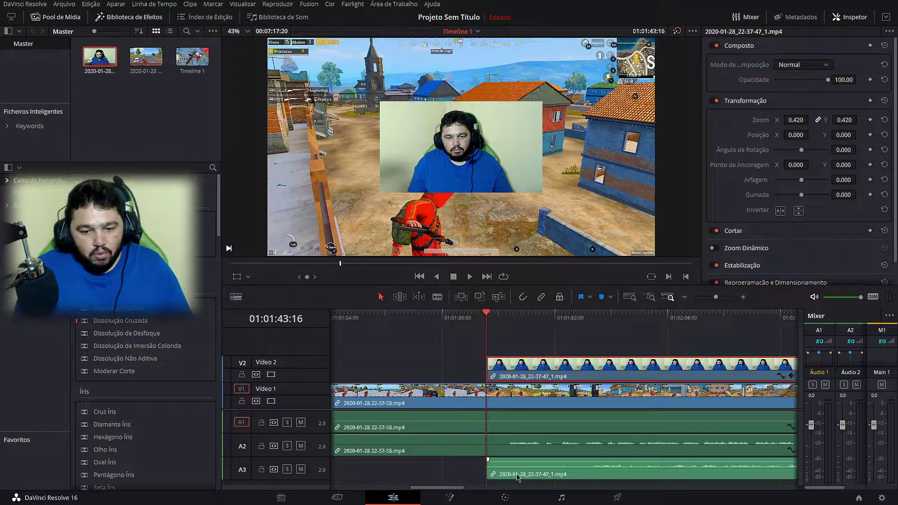
{"action": "left_click", "coordinate": [541, 477]}
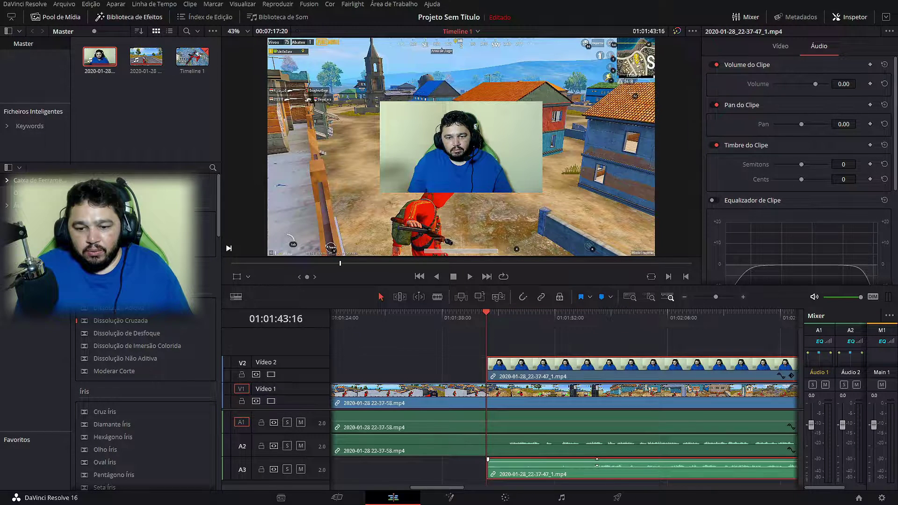
{"action": "left_click_drag", "start_coordinate": [597, 462], "coordinate": [597, 458]}
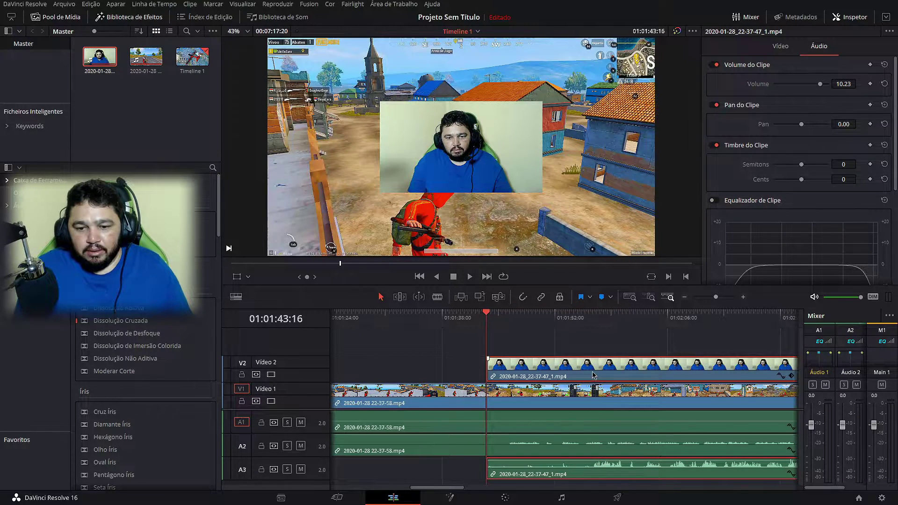
{"action": "left_click_drag", "start_coordinate": [593, 375], "coordinate": [509, 376]}
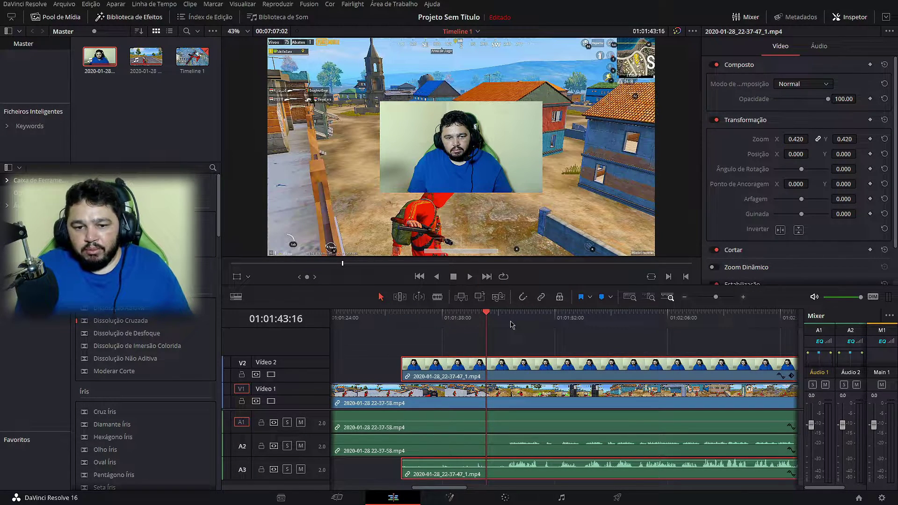
Preview playback, then set the playhead to 01:01:44:29
{"action": "key", "text": "space"}
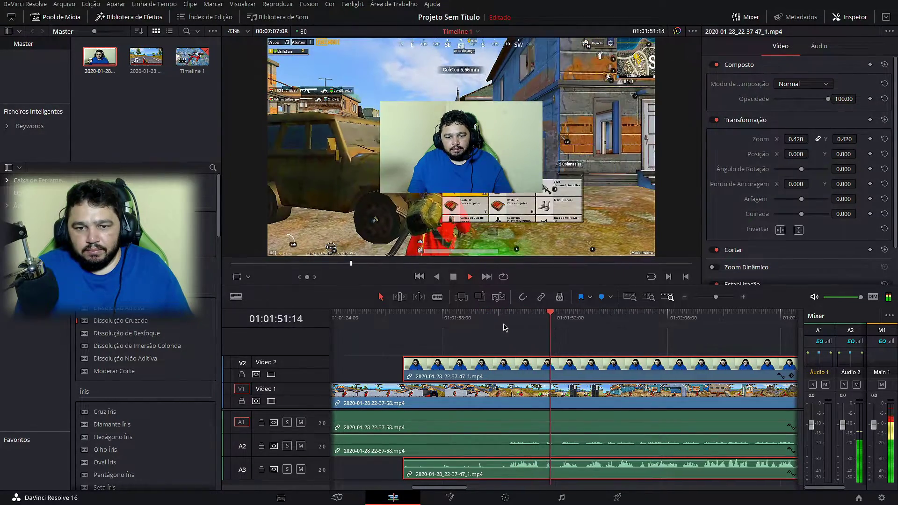
{"action": "key", "text": "space"}
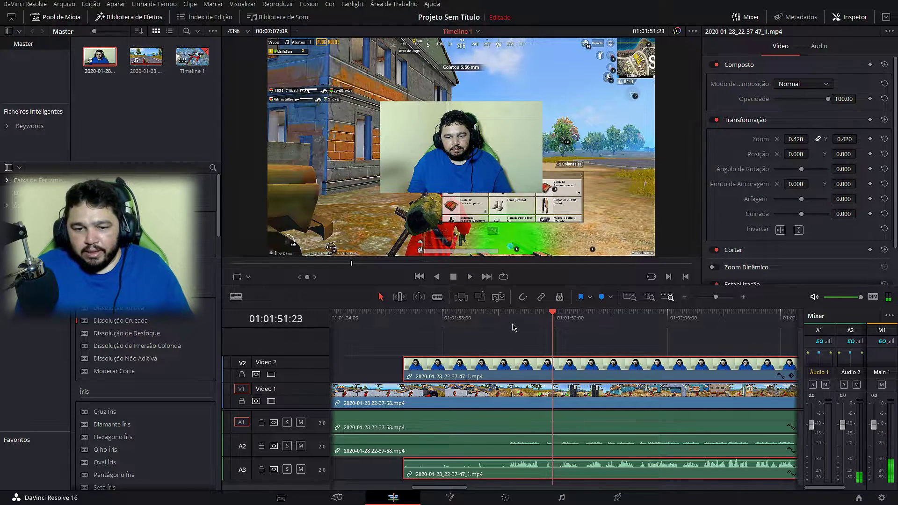
{"action": "left_click", "coordinate": [506, 318]}
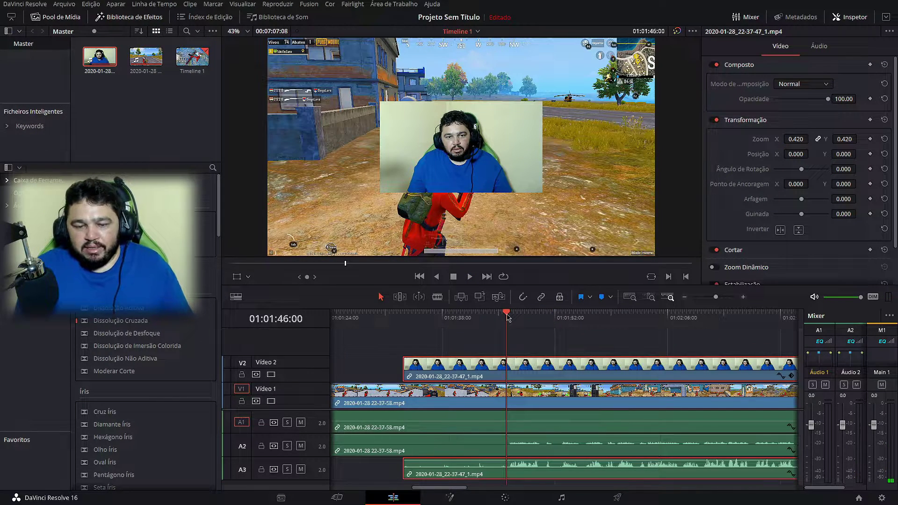
{"action": "left_click", "coordinate": [498, 317]}
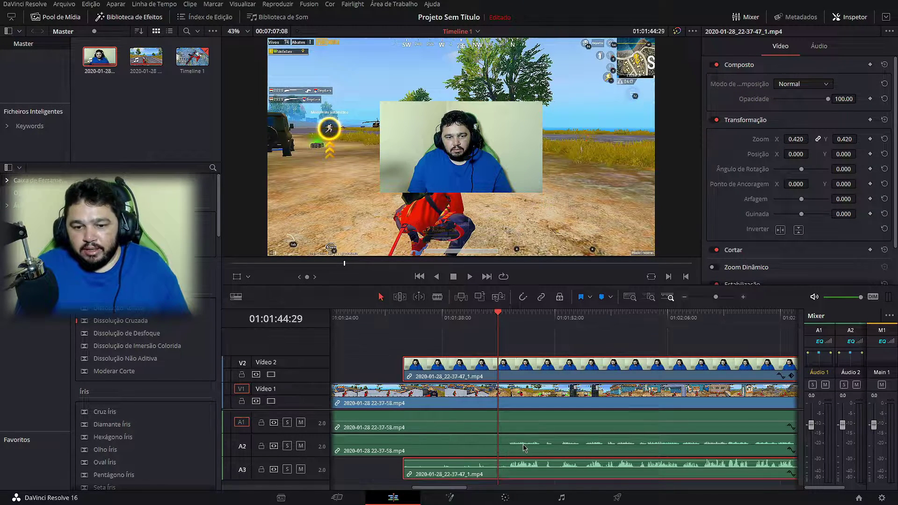
Split all tracks at the playhead and ripple-delete everything before it
{"action": "left_click_drag", "start_coordinate": [517, 347], "coordinate": [519, 482]}
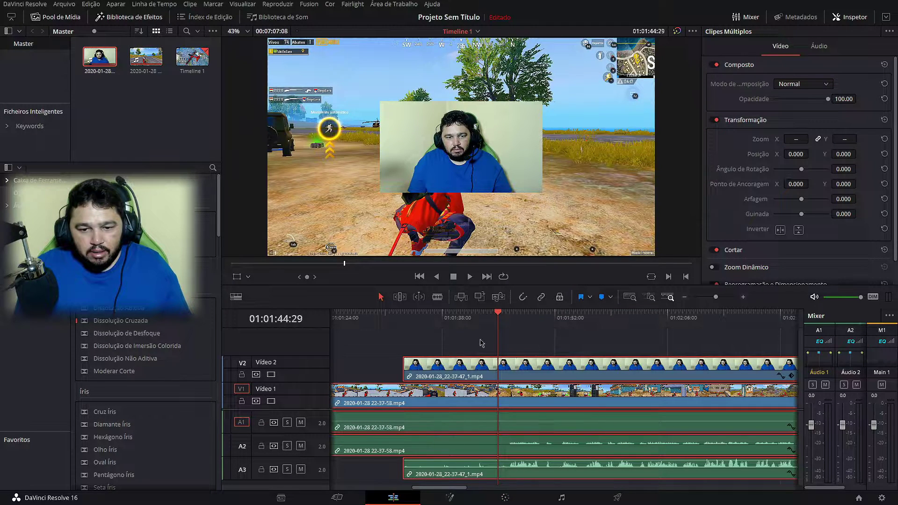
{"action": "key", "text": "ctrl+b"}
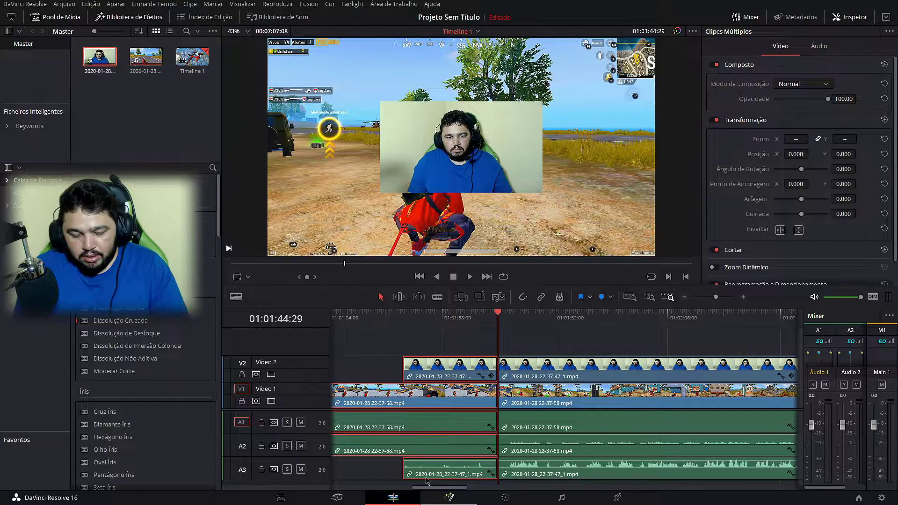
{"action": "key", "text": "Delete"}
{"action": "key", "text": "Home"}
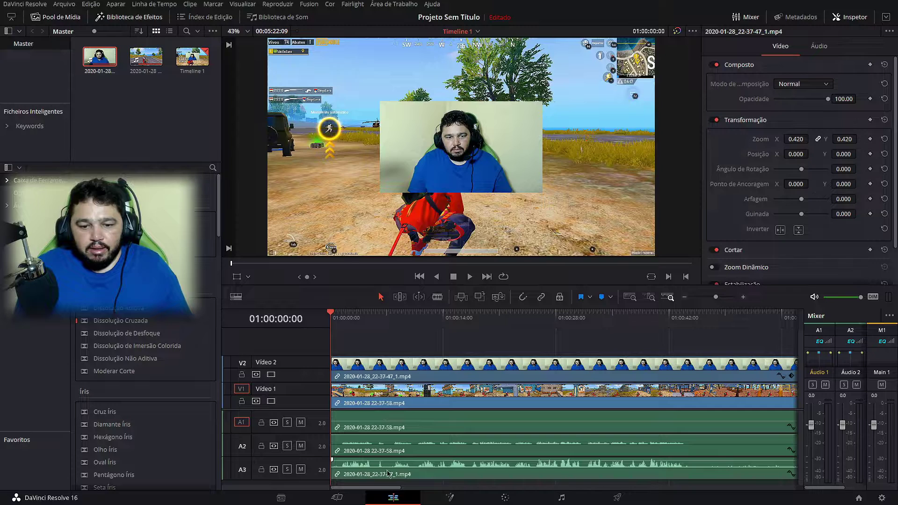
Split all tracks at 01:00:47:15, delete the tail, and return to the timeline start
{"action": "left_click", "coordinate": [713, 318]}
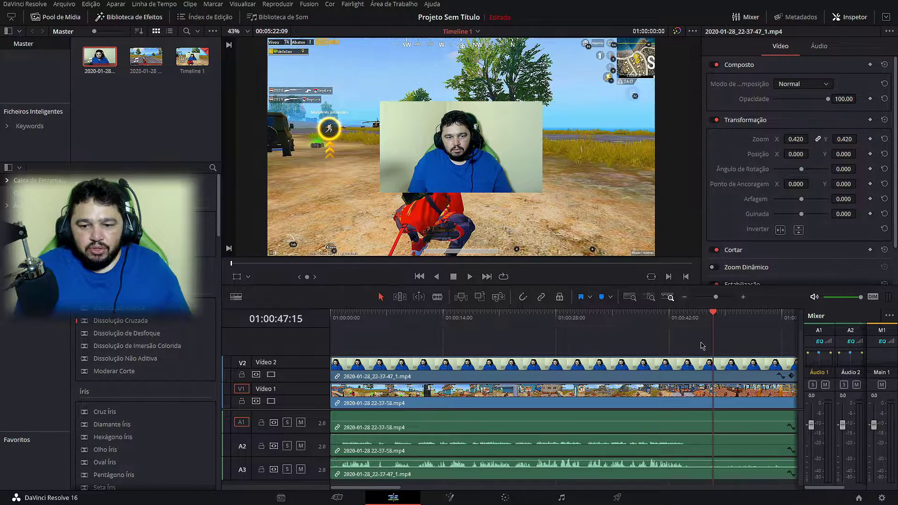
{"action": "left_click_drag", "start_coordinate": [743, 344], "coordinate": [763, 489]}
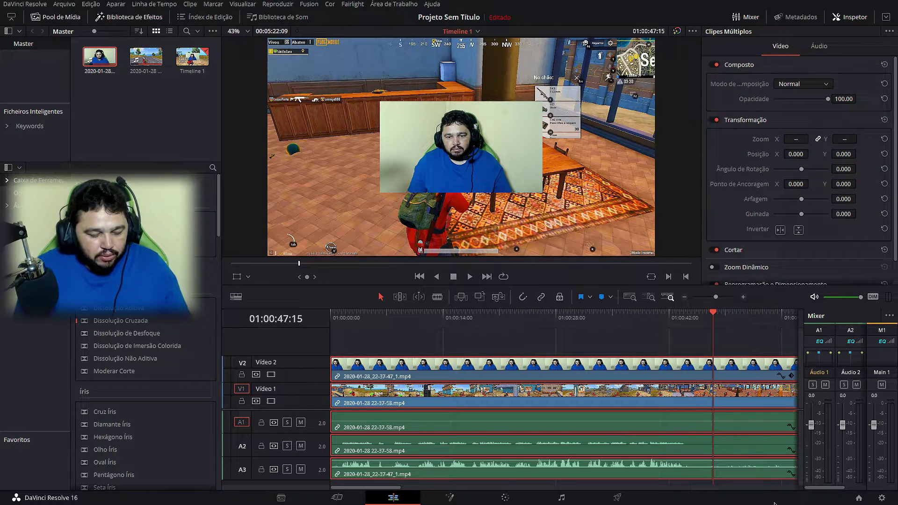
{"action": "key", "text": "ctrl+b"}
{"action": "key", "text": "Delete"}
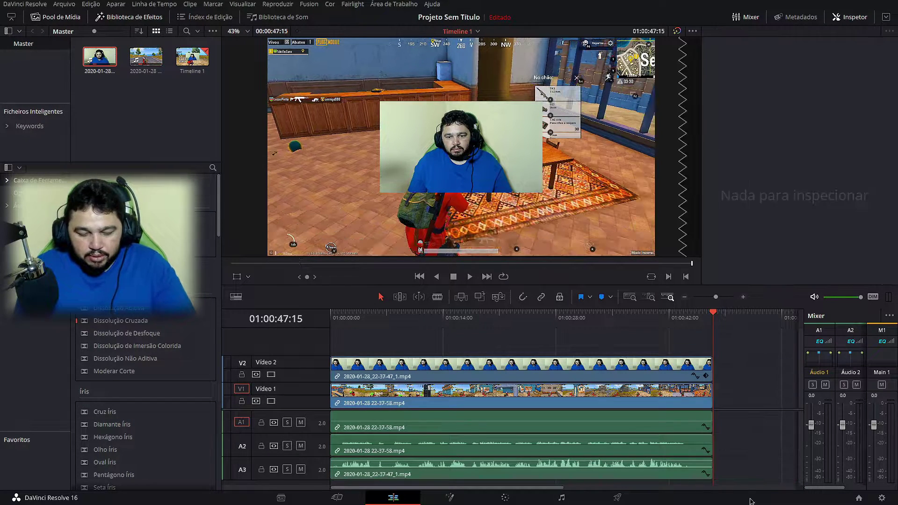
{"action": "left_click", "coordinate": [333, 317]}
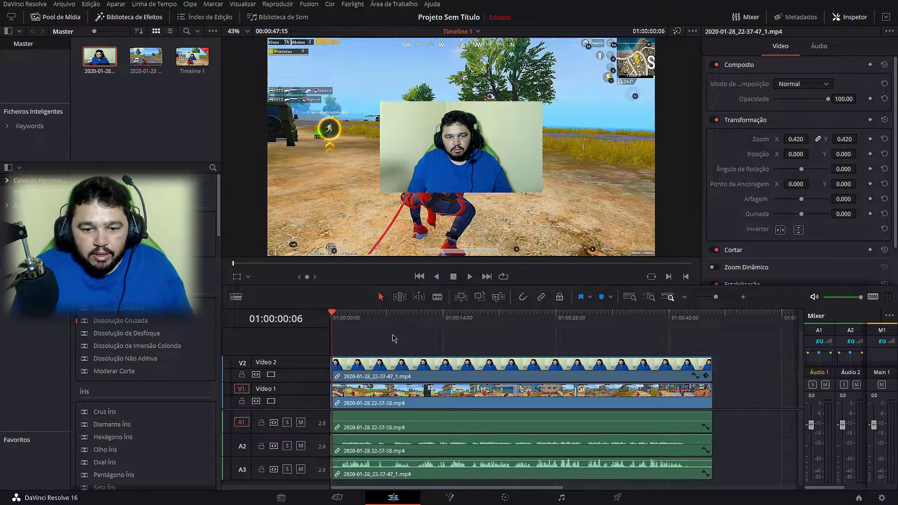
Delete the webcam audio clip on A3 and move the playhead to 01:00:08:29
{"action": "left_click", "coordinate": [375, 475]}
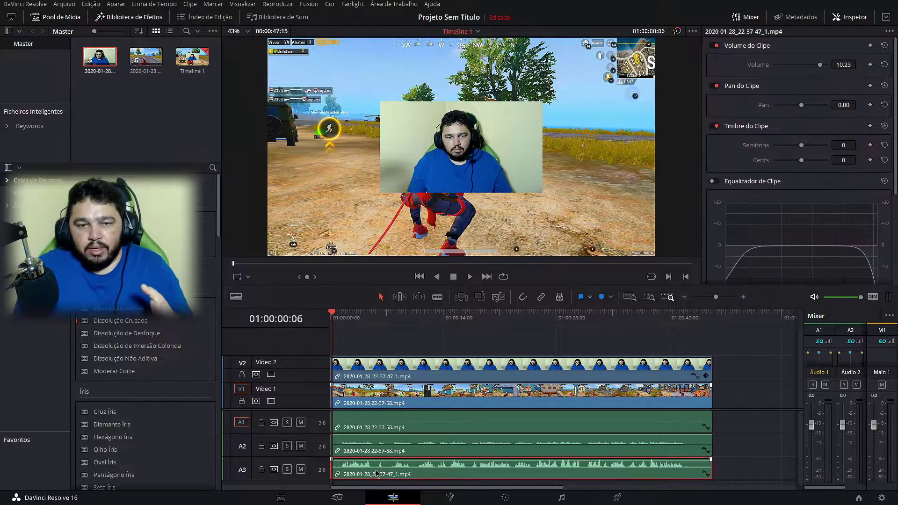
{"action": "right_click", "coordinate": [409, 441]}
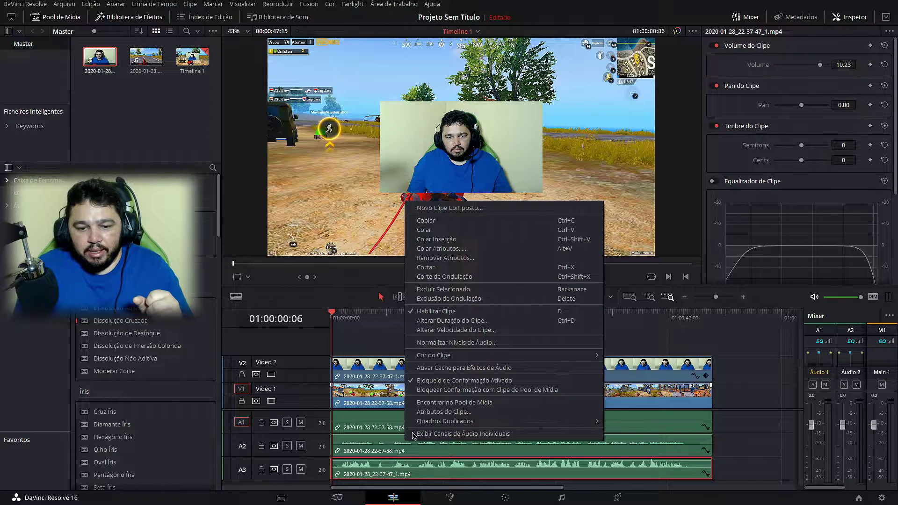
{"action": "left_click", "coordinate": [449, 291]}
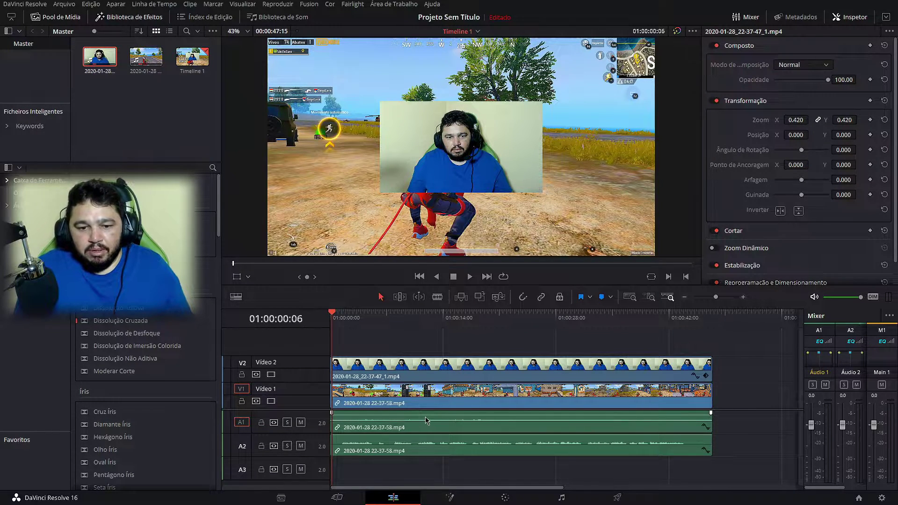
{"action": "left_click", "coordinate": [403, 312]}
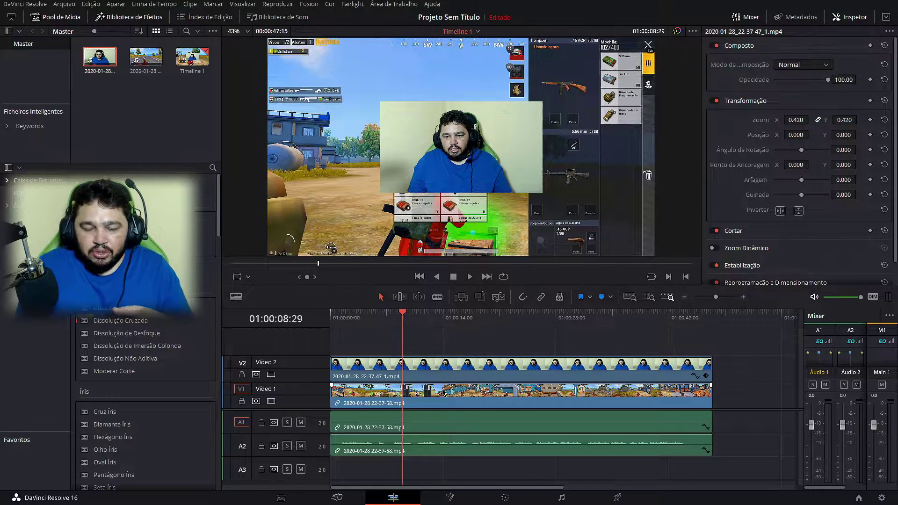
Shrink the V2 webcam overlay to zoom 0.242, move it to the right edge, and preview full screen
{"action": "left_click", "coordinate": [453, 375]}
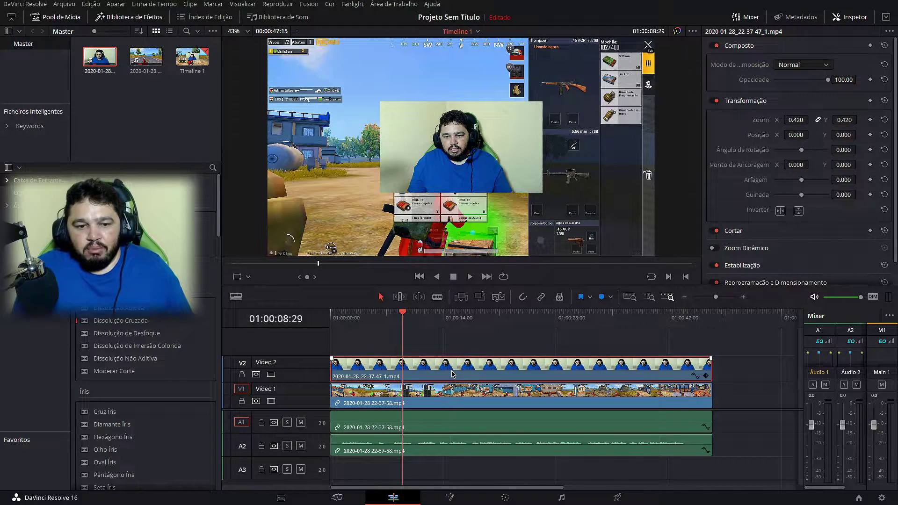
{"action": "left_click", "coordinate": [248, 277]}
{"action": "left_click", "coordinate": [276, 292]}
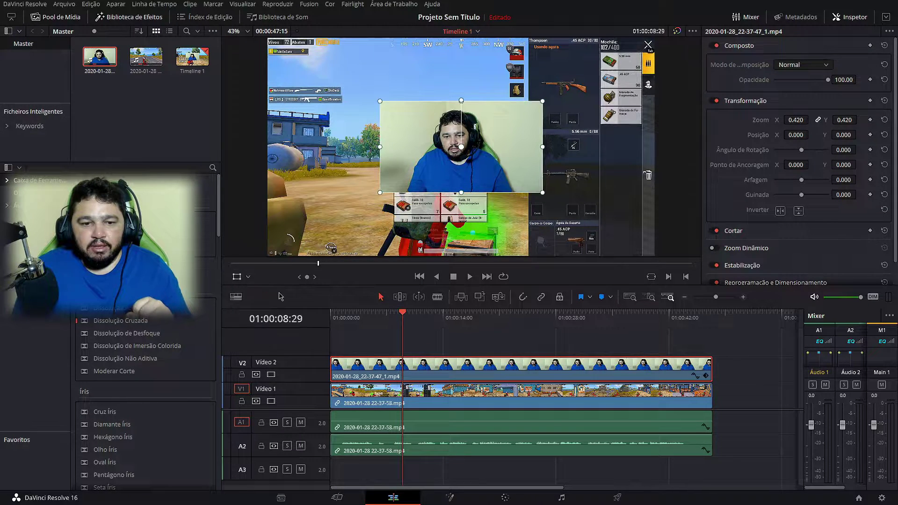
{"action": "mouse_move", "coordinate": [382, 103]}
{"action": "left_mouse_down"}
{"action": "mouse_move", "coordinate": [392, 124]}
{"action": "mouse_move", "coordinate": [562, 139]}
{"action": "mouse_move", "coordinate": [582, 154]}
{"action": "left_mouse_up"}
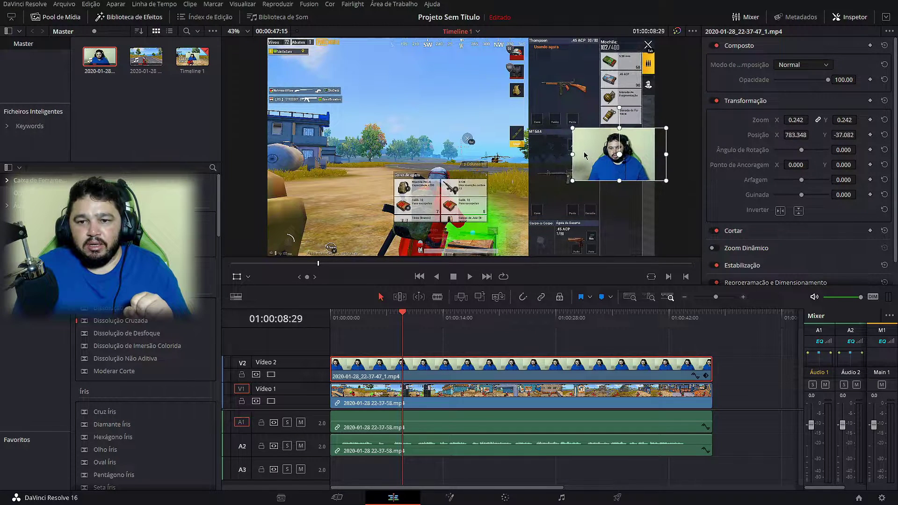
{"action": "left_click_drag", "start_coordinate": [581, 154], "coordinate": [589, 162]}
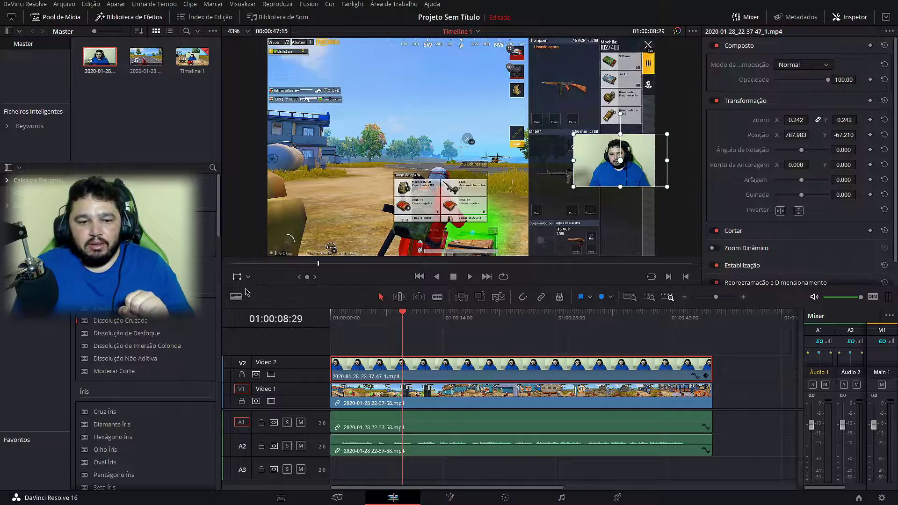
{"action": "key", "text": "shift+grave"}
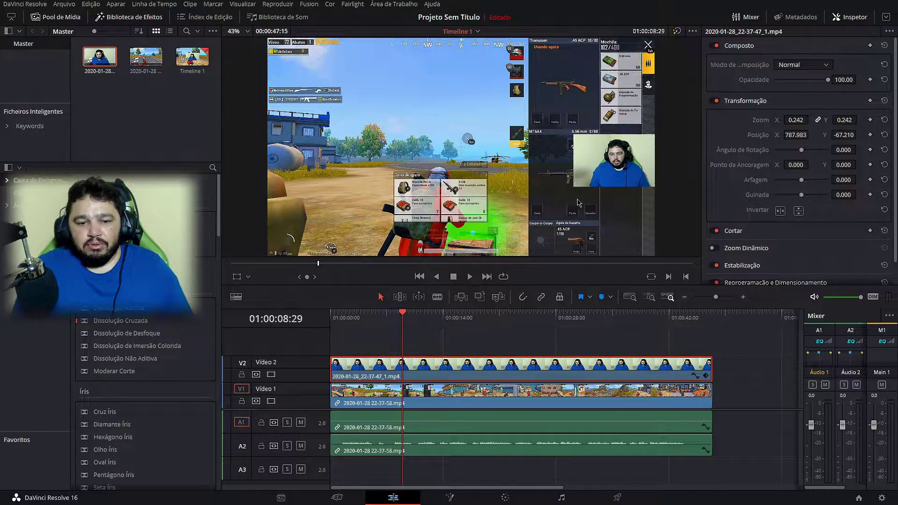
{"action": "key", "text": "ctrl+f"}
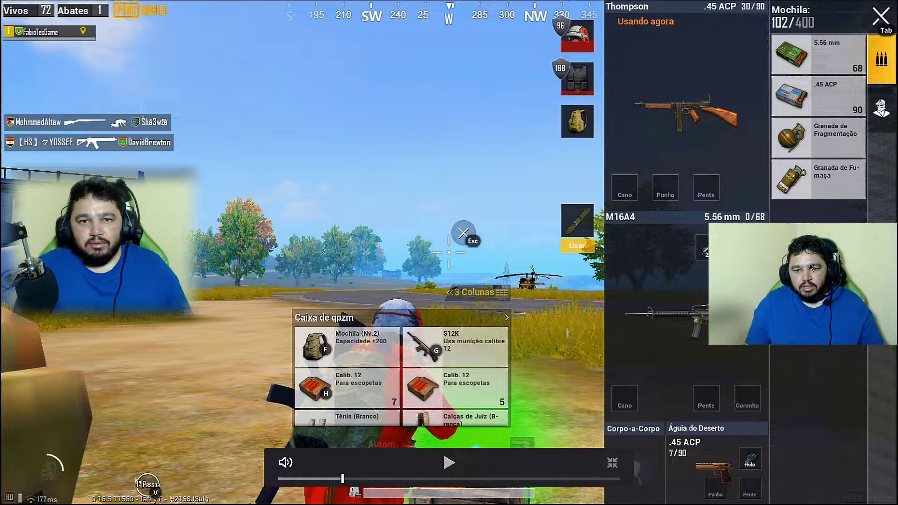
Exit the full-screen cinema preview back to the Edit page
{"action": "key", "text": "Escape"}
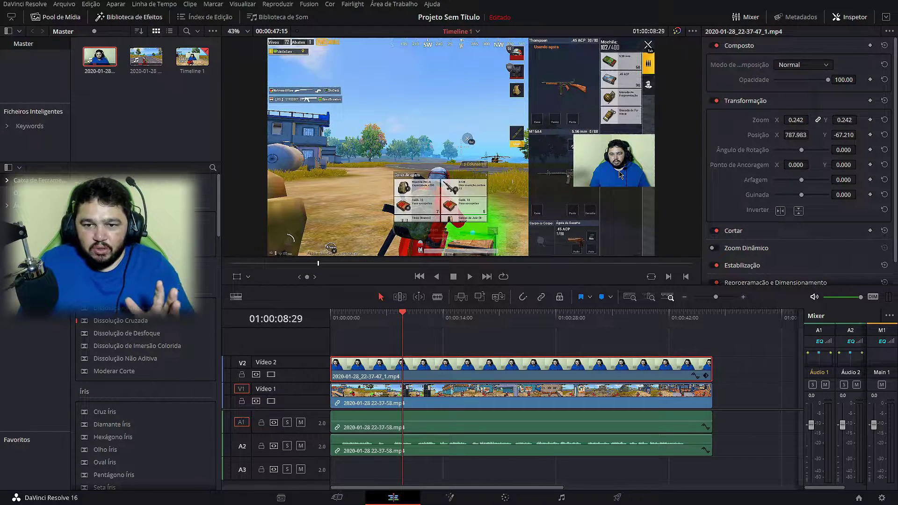
Move the webcam overlay slightly left and crop its left and right sides inward
{"action": "left_click", "coordinate": [236, 276]}
{"action": "left_click_drag", "start_coordinate": [598, 174], "coordinate": [573, 174]}
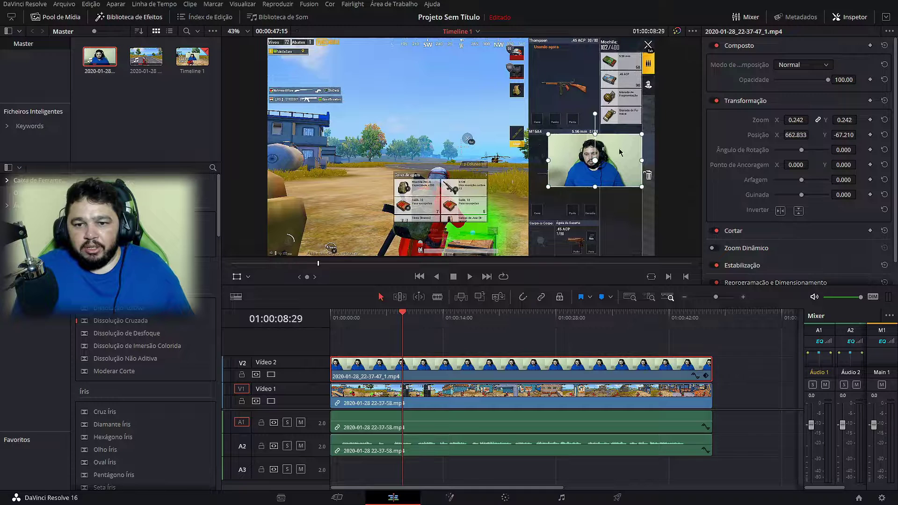
{"action": "left_click", "coordinate": [248, 278]}
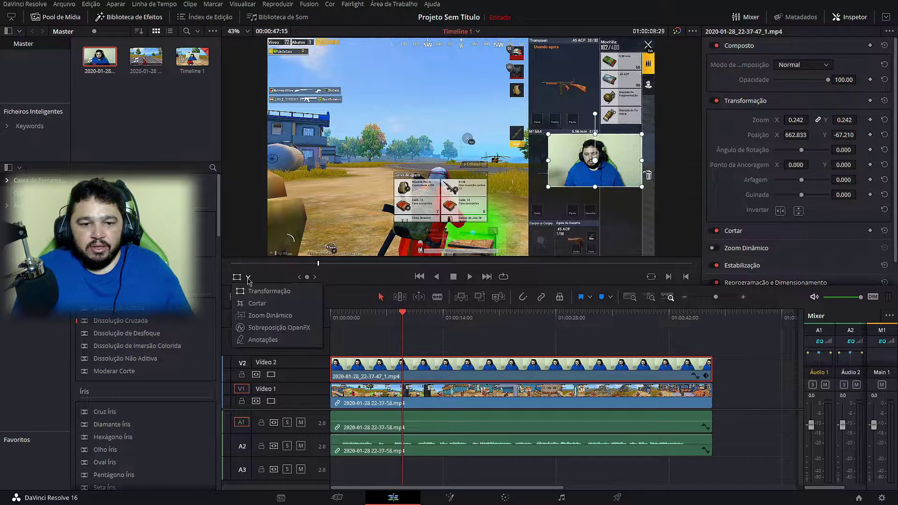
{"action": "left_click", "coordinate": [259, 304]}
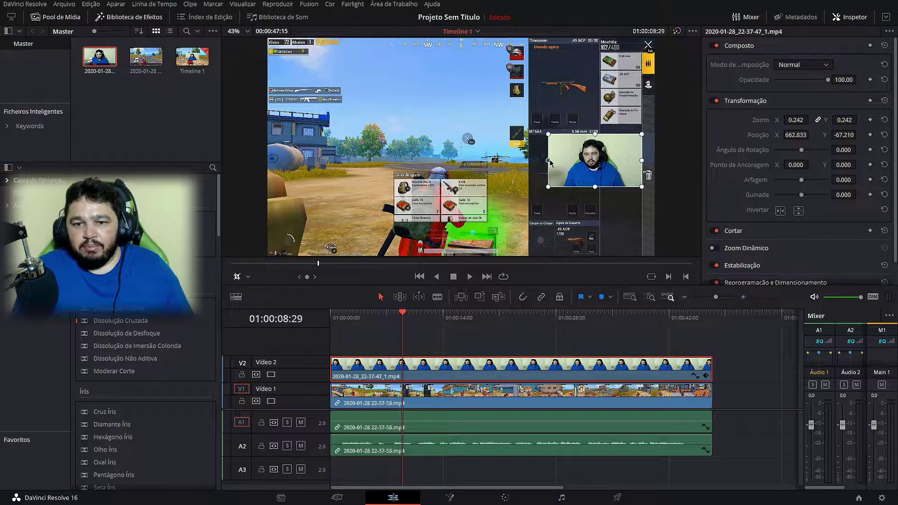
{"action": "left_click_drag", "start_coordinate": [550, 161], "coordinate": [561, 160]}
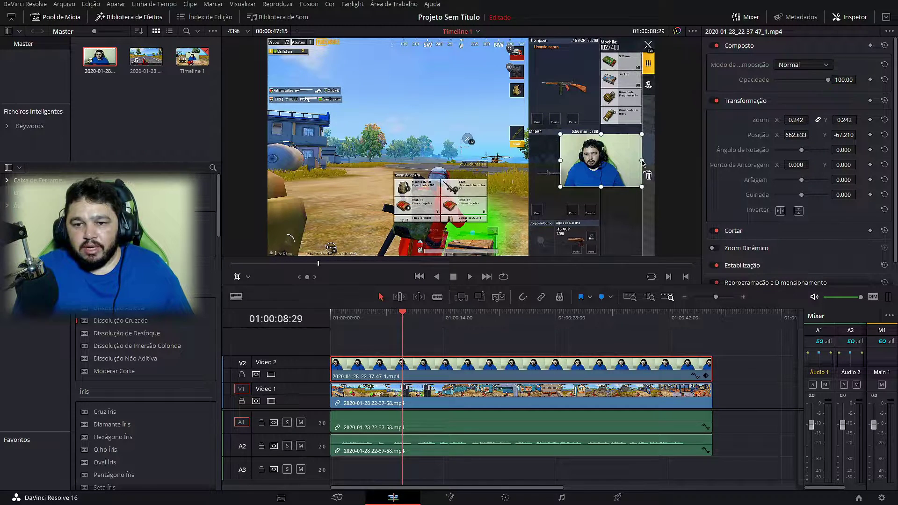
{"action": "left_click_drag", "start_coordinate": [643, 162], "coordinate": [629, 160]}
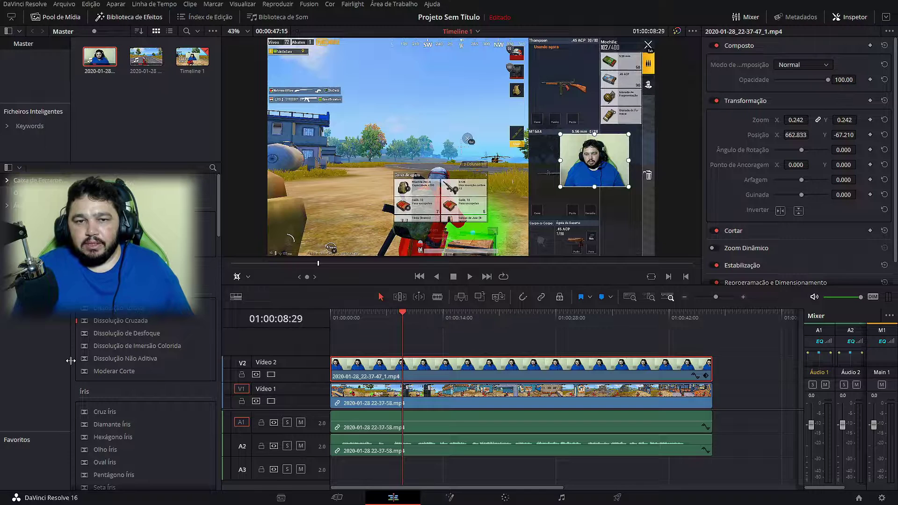
{"action": "left_click", "coordinate": [237, 278]}
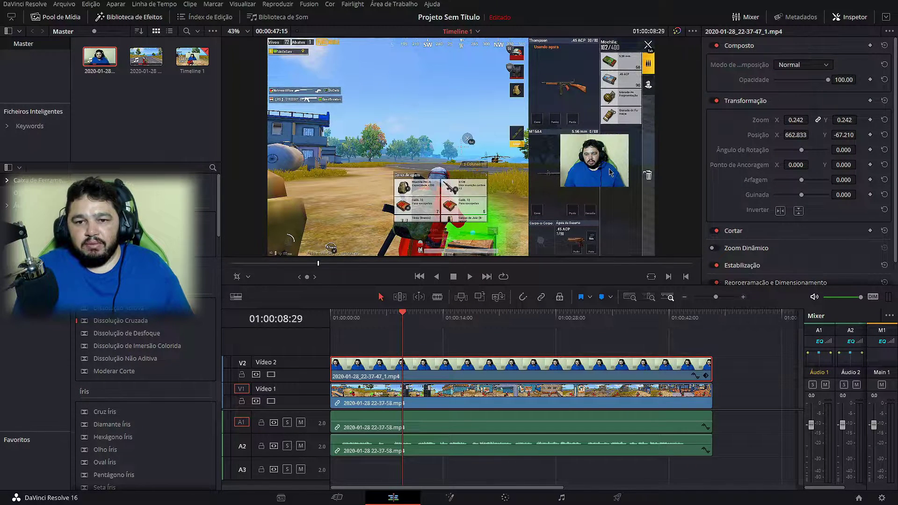
Reposition the cropped overlay near the right edge at 797.253, -76.481
{"action": "left_click", "coordinate": [247, 277]}
{"action": "left_click", "coordinate": [260, 288]}
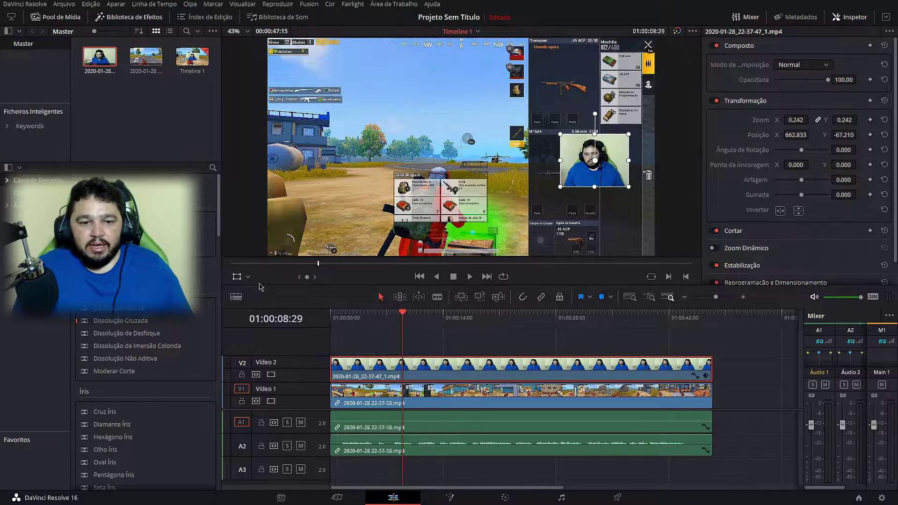
{"action": "left_click", "coordinate": [248, 276]}
{"action": "left_click", "coordinate": [271, 296]}
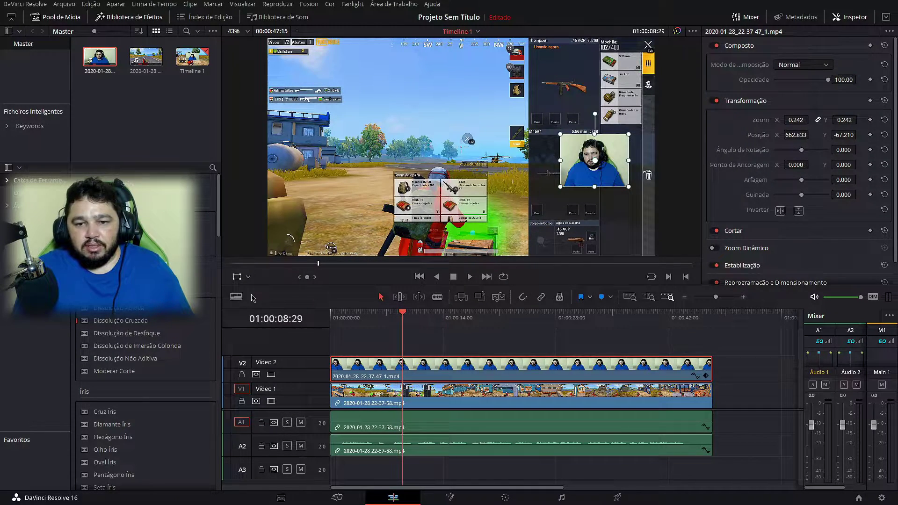
{"action": "left_click_drag", "start_coordinate": [592, 170], "coordinate": [608, 168]}
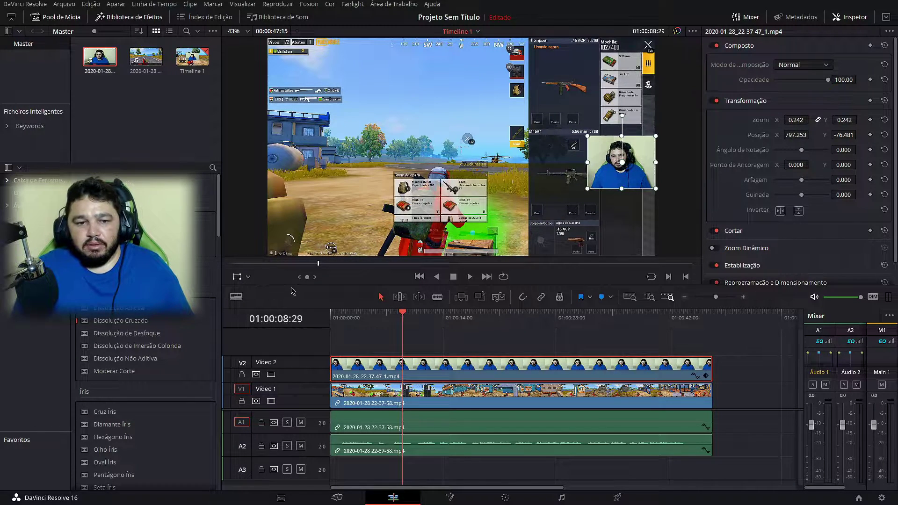
{"action": "left_click", "coordinate": [238, 277]}
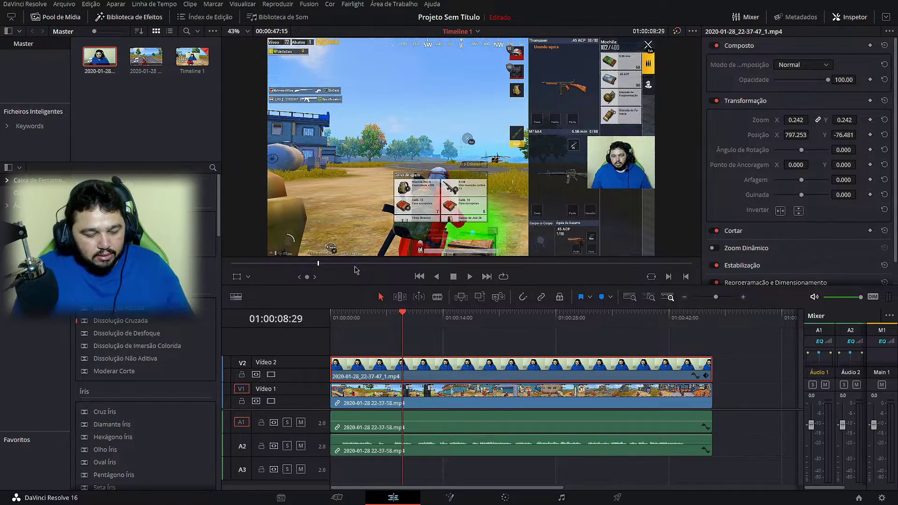
{"action": "key", "text": "ctrl+f"}
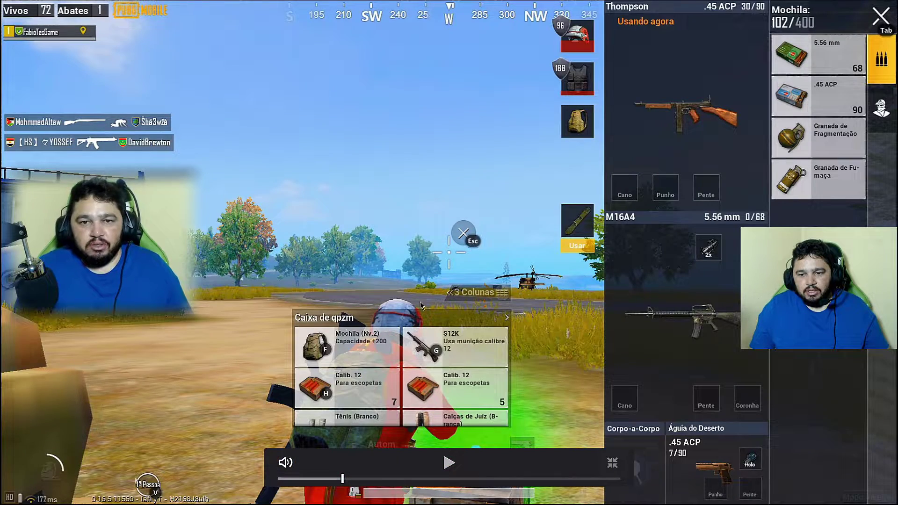
{"action": "key", "text": "space"}
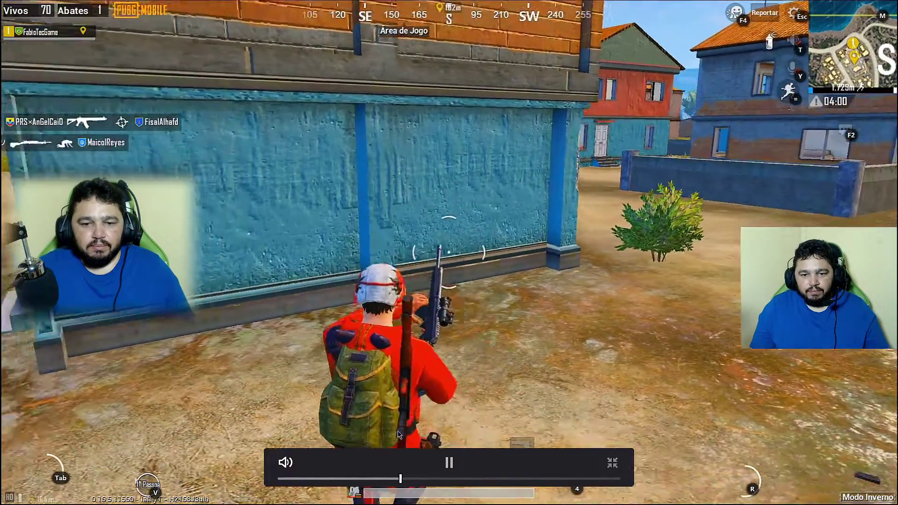
{"action": "left_click", "coordinate": [399, 433]}
{"action": "key", "text": "Escape"}
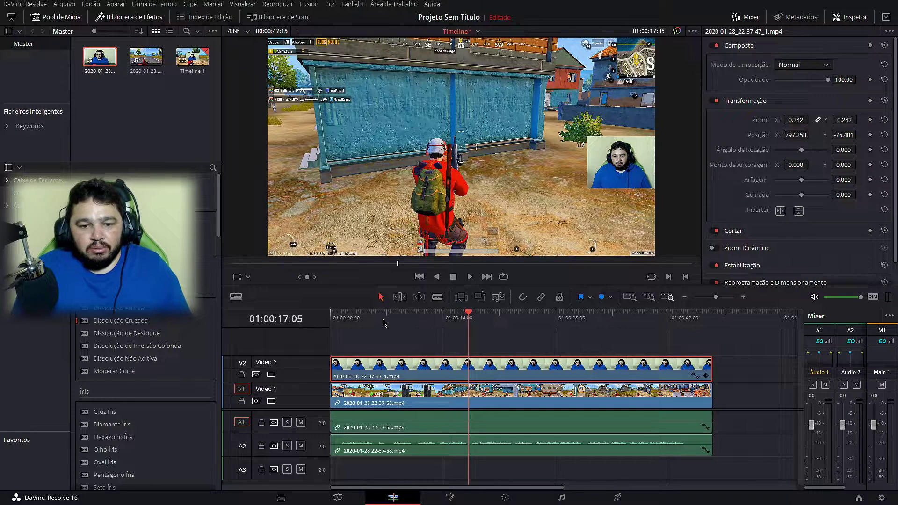
At 01:00:06:15, enlarge the webcam to zoom 0.259 and move it left to 676.738, -78.798
{"action": "left_click", "coordinate": [382, 322]}
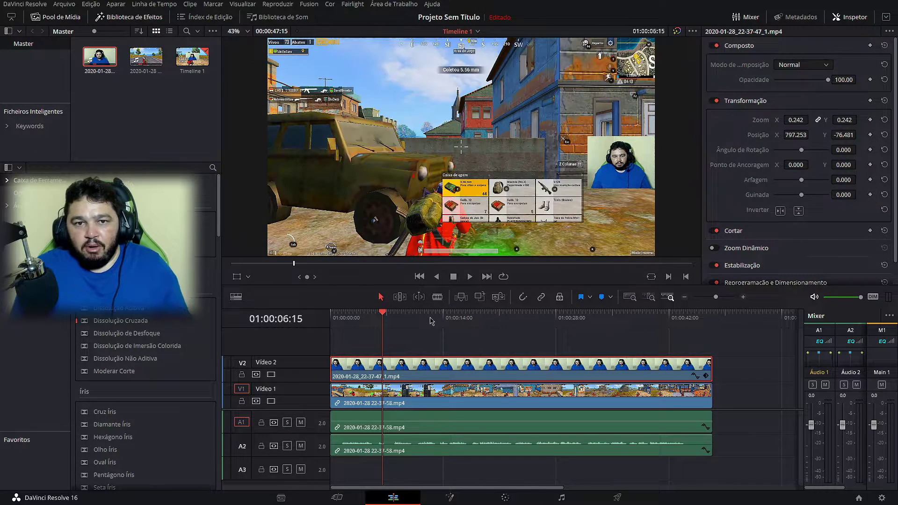
{"action": "left_click", "coordinate": [239, 279]}
{"action": "mouse_move", "coordinate": [603, 162]}
{"action": "left_mouse_down"}
{"action": "mouse_move", "coordinate": [580, 161]}
{"action": "mouse_move", "coordinate": [525, 131]}
{"action": "mouse_move", "coordinate": [561, 135]}
{"action": "left_mouse_up"}
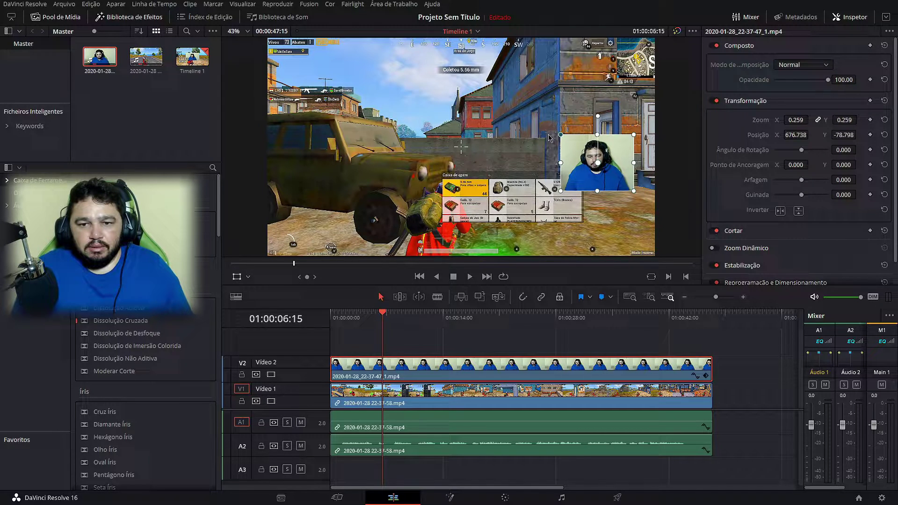
Pull the webcam's left and right crop edges outward to reveal more picture
{"action": "left_click", "coordinate": [248, 277]}
{"action": "left_click", "coordinate": [258, 304]}
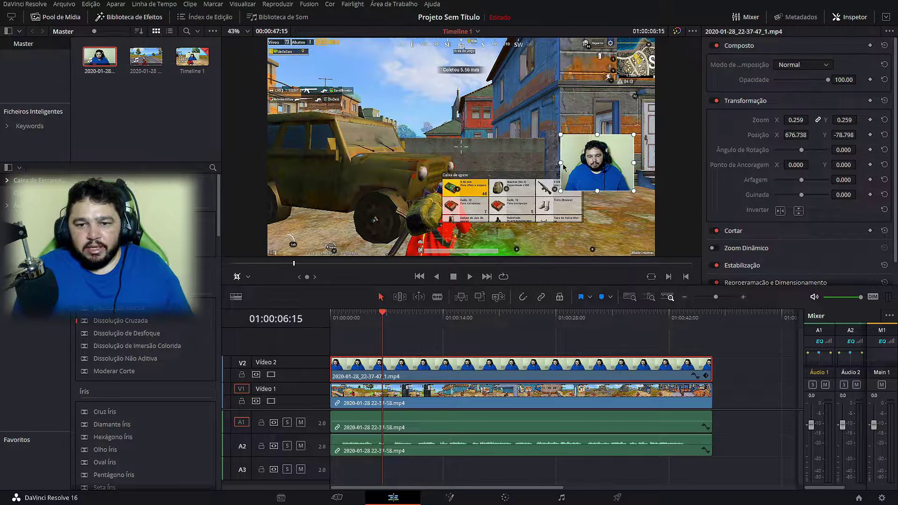
{"action": "left_click_drag", "start_coordinate": [563, 165], "coordinate": [541, 166]}
{"action": "left_click_drag", "start_coordinate": [634, 164], "coordinate": [654, 167]}
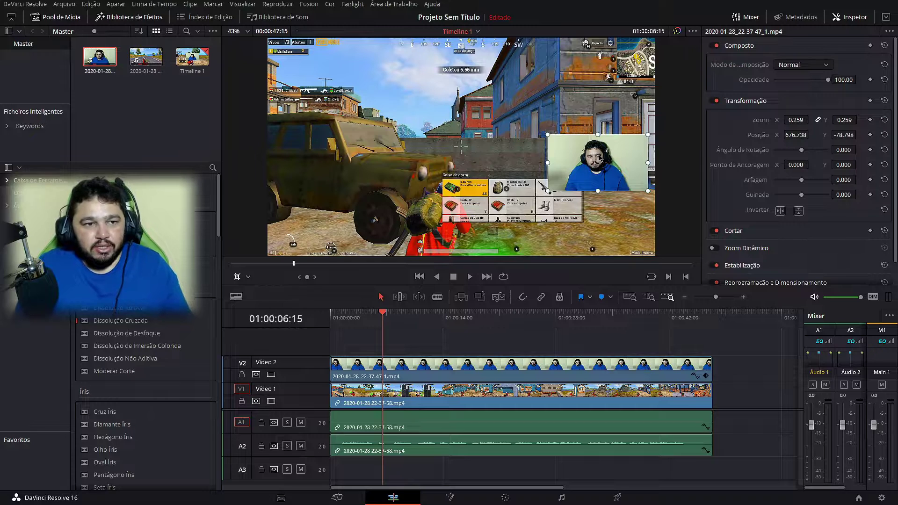
{"action": "left_click", "coordinate": [248, 276]}
{"action": "left_click", "coordinate": [243, 290]}
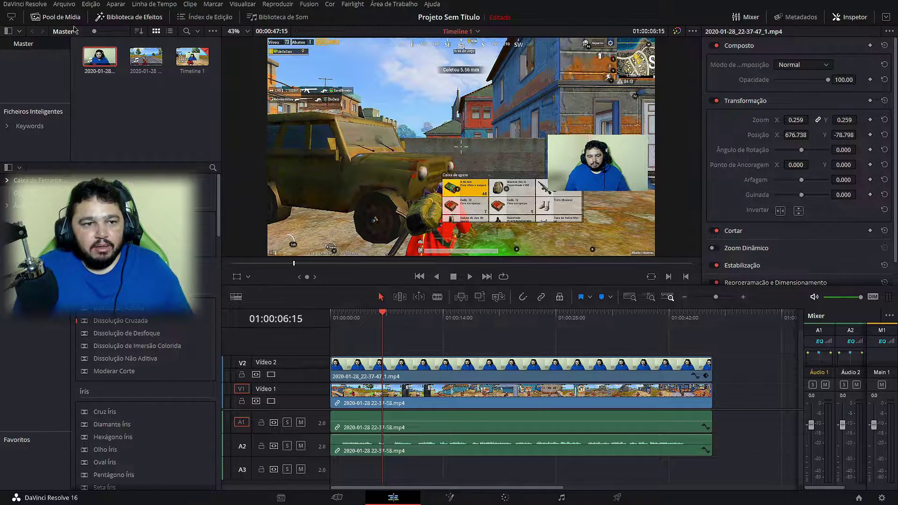
Import webcam-borders-png.png from the Imagens PNG folder into the media pool
{"action": "left_click", "coordinate": [64, 5]}
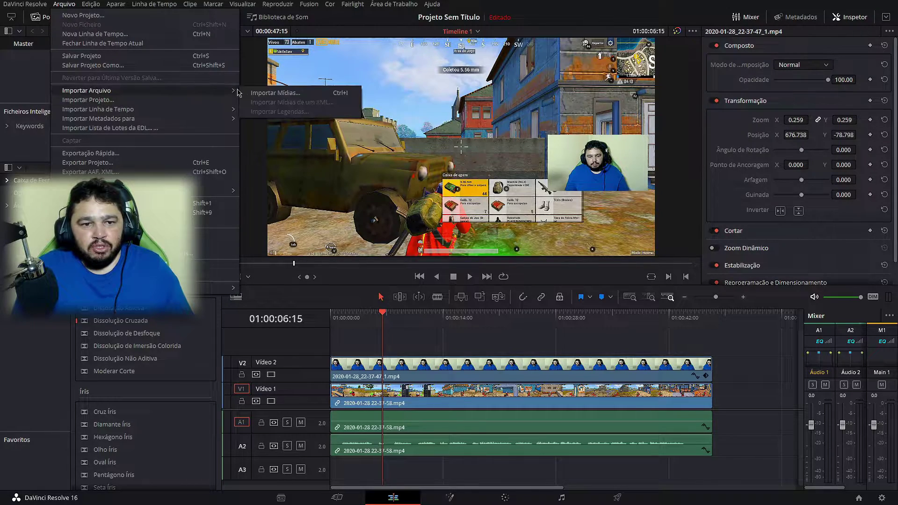
{"action": "left_click", "coordinate": [264, 93]}
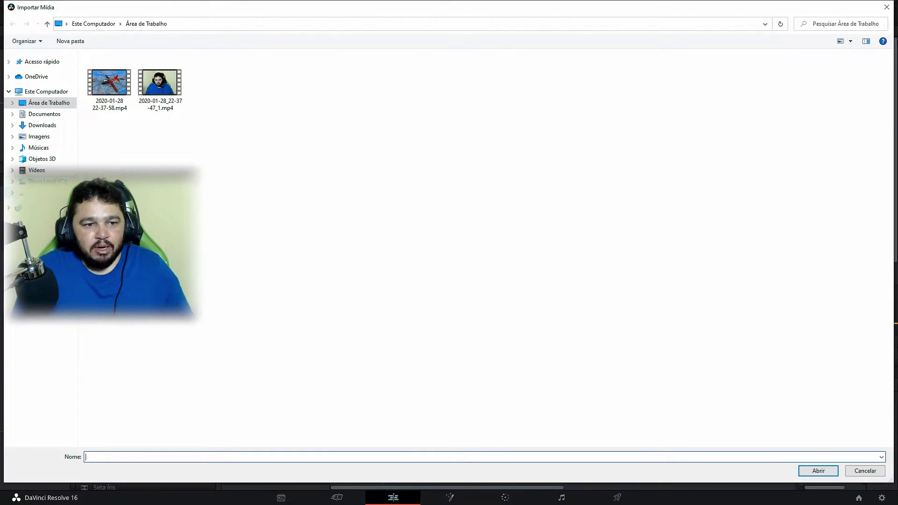
{"action": "left_click", "coordinate": [42, 192]}
{"action": "double_click", "coordinate": [209, 80]}
{"action": "double_click", "coordinate": [208, 79]}
{"action": "scroll", "coordinate": [652, 358], "scroll_direction": "down", "scroll_amount": 10}
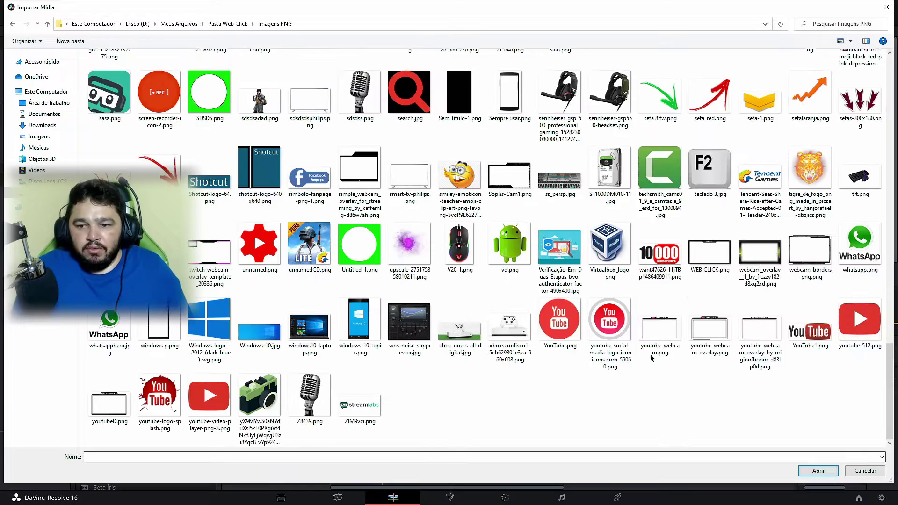
{"action": "left_click", "coordinate": [810, 253]}
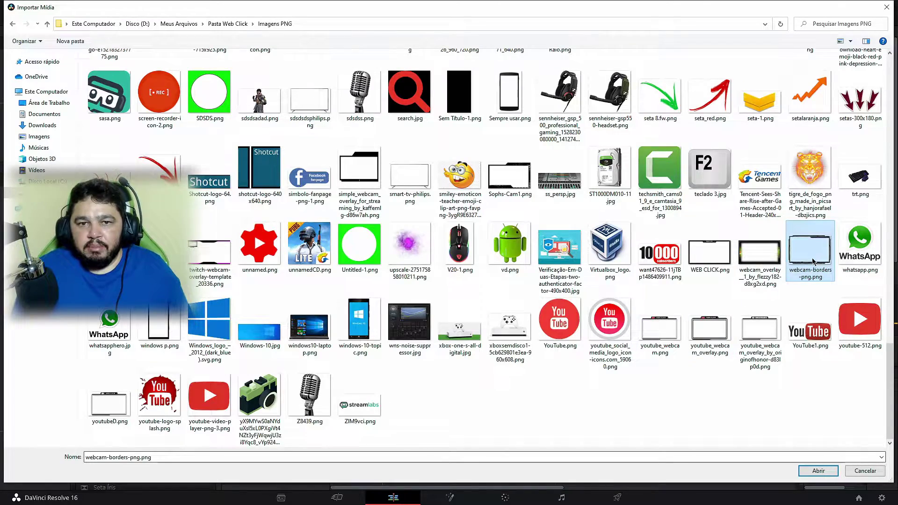
{"action": "left_click", "coordinate": [818, 471]}
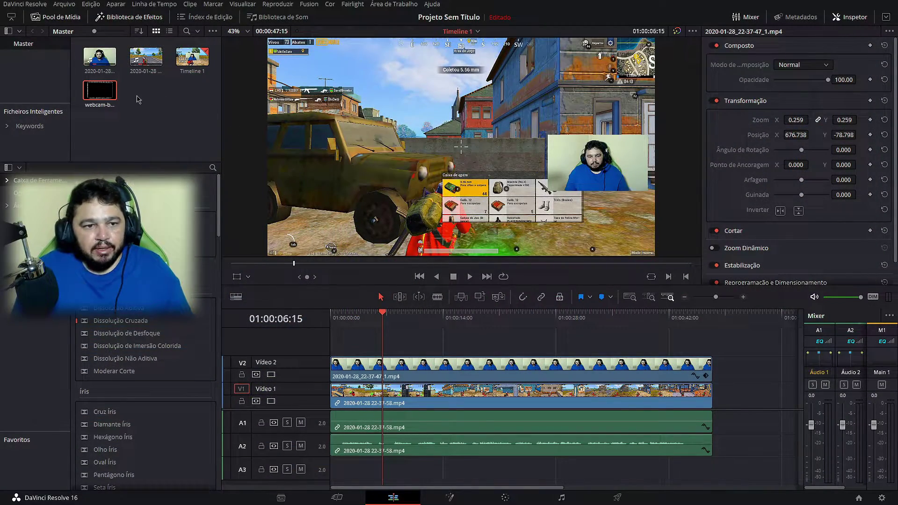
Place webcam-borders-png.png on a new Video 3 track spanning the full timeline
{"action": "mouse_move", "coordinate": [99, 91]}
{"action": "left_mouse_down"}
{"action": "mouse_move", "coordinate": [343, 347]}
{"action": "mouse_move", "coordinate": [711, 345]}
{"action": "left_mouse_up"}
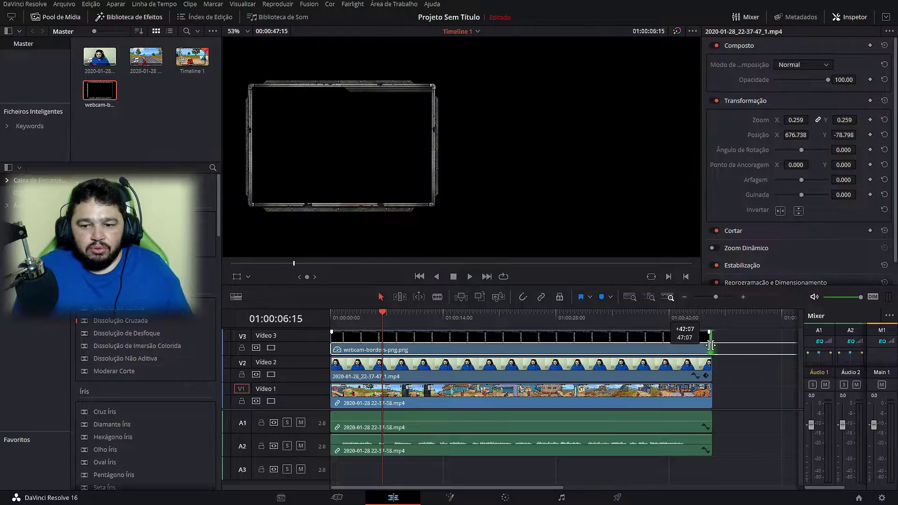
{"action": "left_click", "coordinate": [708, 348]}
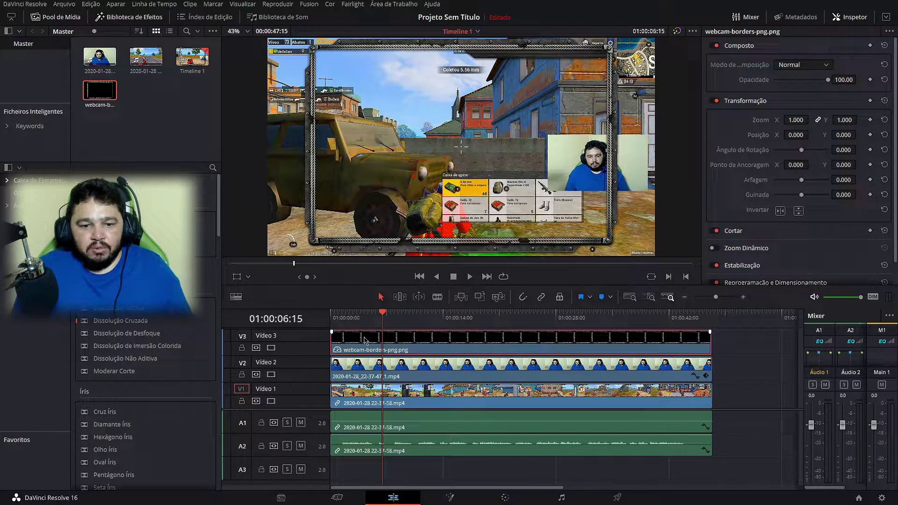
{"action": "left_click", "coordinate": [249, 277]}
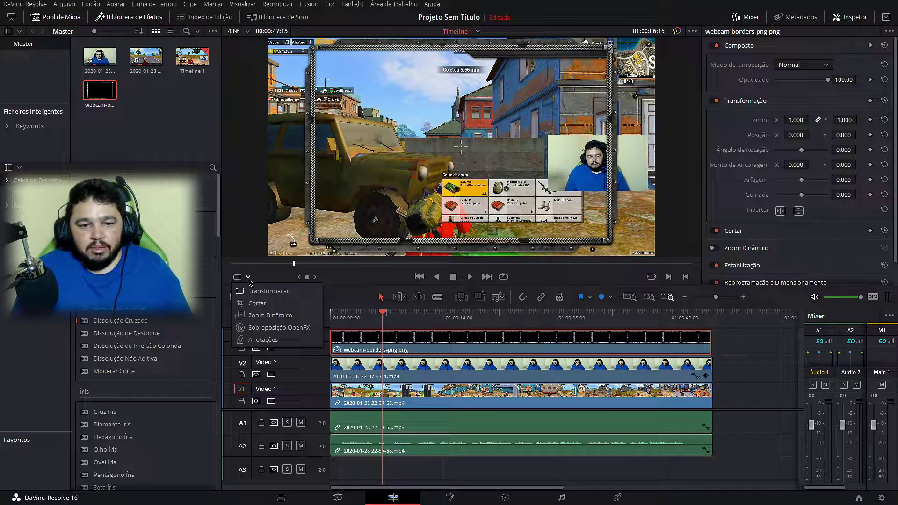
{"action": "left_click", "coordinate": [267, 291]}
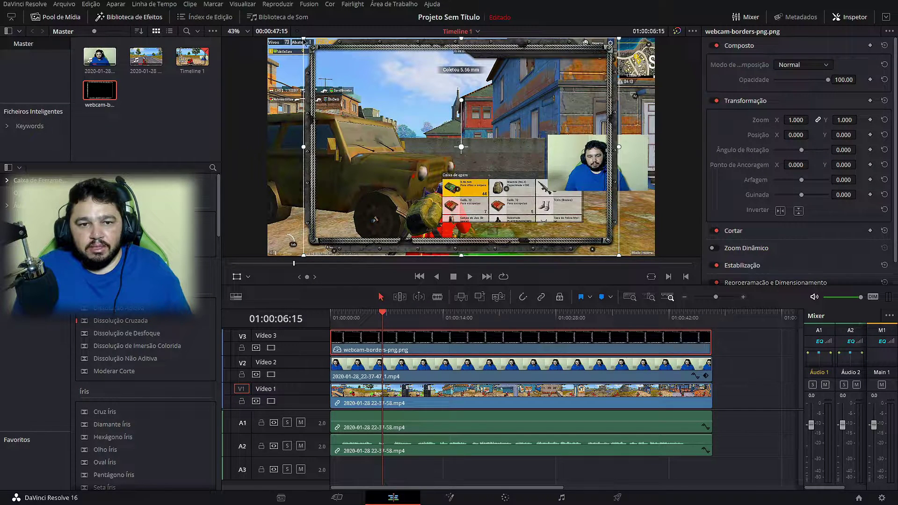
Shrink the border frame to zoom 0.311 and align it over the webcam at right
{"action": "mouse_move", "coordinate": [304, 40]}
{"action": "left_mouse_down"}
{"action": "mouse_move", "coordinate": [396, 101]}
{"action": "mouse_move", "coordinate": [566, 119]}
{"action": "left_mouse_up"}
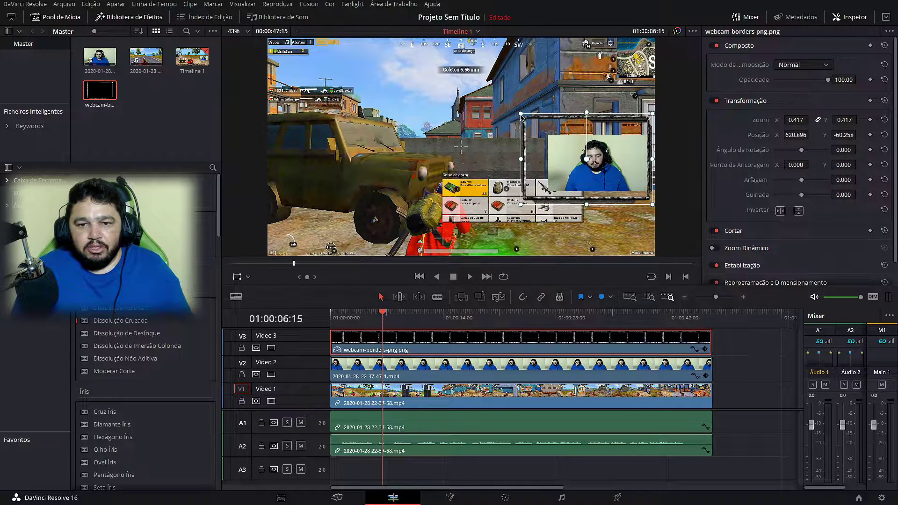
{"action": "left_click_drag", "start_coordinate": [521, 116], "coordinate": [538, 126]}
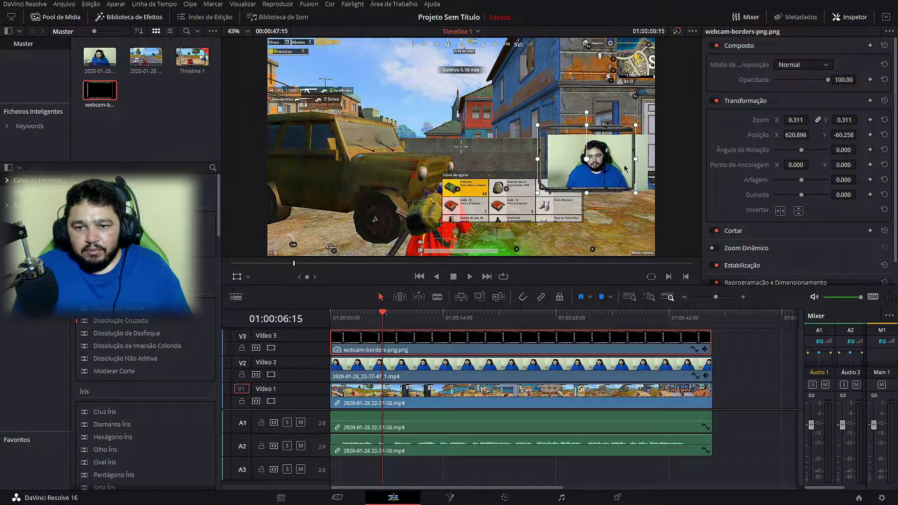
{"action": "left_click_drag", "start_coordinate": [599, 165], "coordinate": [614, 167]}
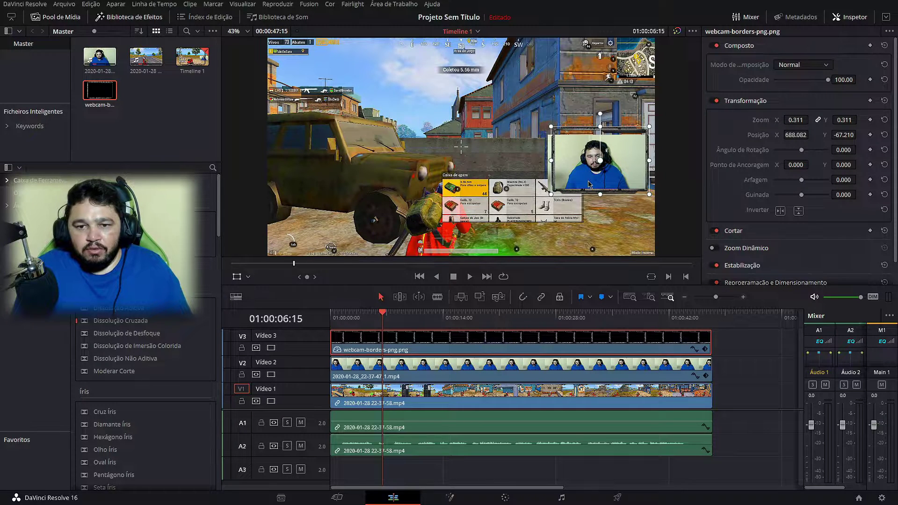
{"action": "left_click_drag", "start_coordinate": [588, 183], "coordinate": [590, 187]}
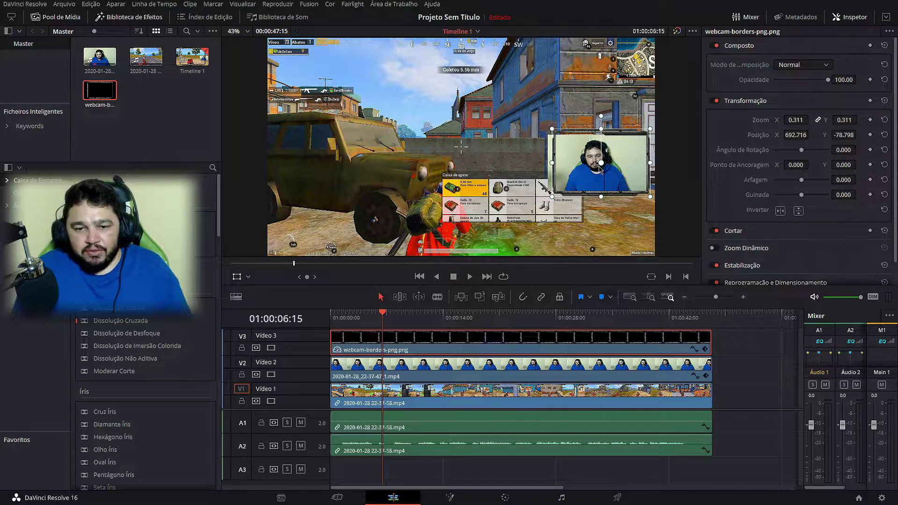
{"action": "left_click", "coordinate": [354, 368]}
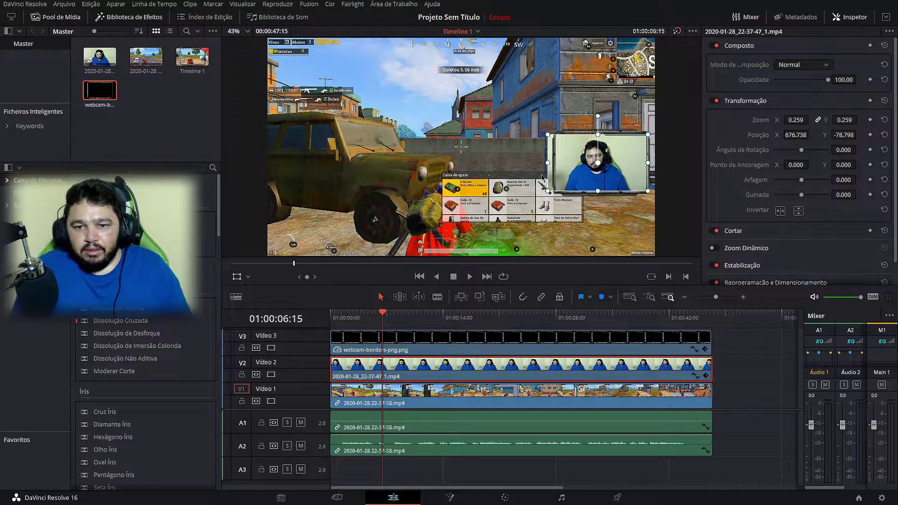
Reshape the webcam picture narrower and taller inside the border, then check it full screen
{"action": "left_click_drag", "start_coordinate": [548, 163], "coordinate": [603, 163]}
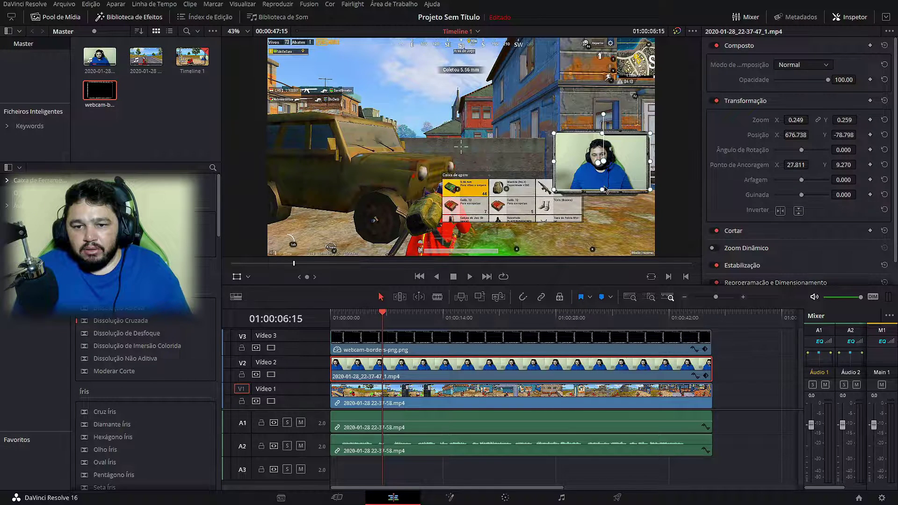
{"action": "left_click_drag", "start_coordinate": [602, 191], "coordinate": [603, 194]}
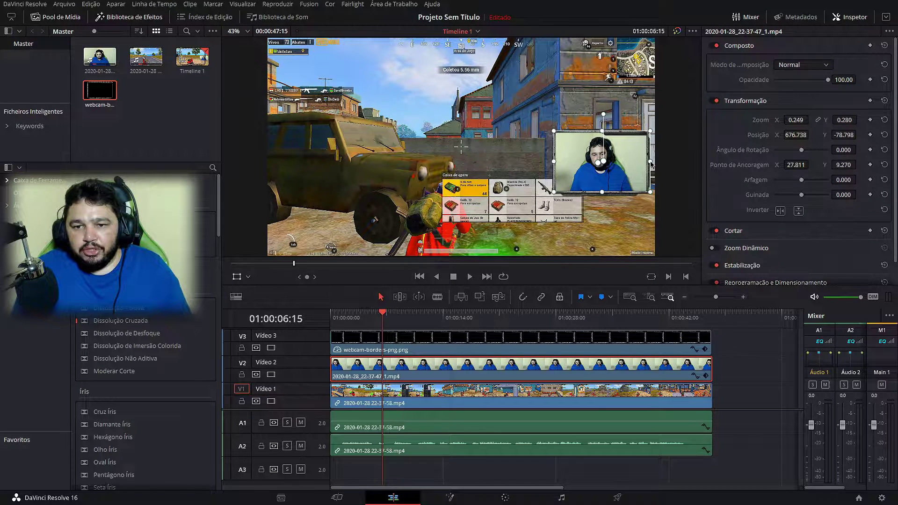
{"action": "left_click_drag", "start_coordinate": [652, 164], "coordinate": [651, 164]}
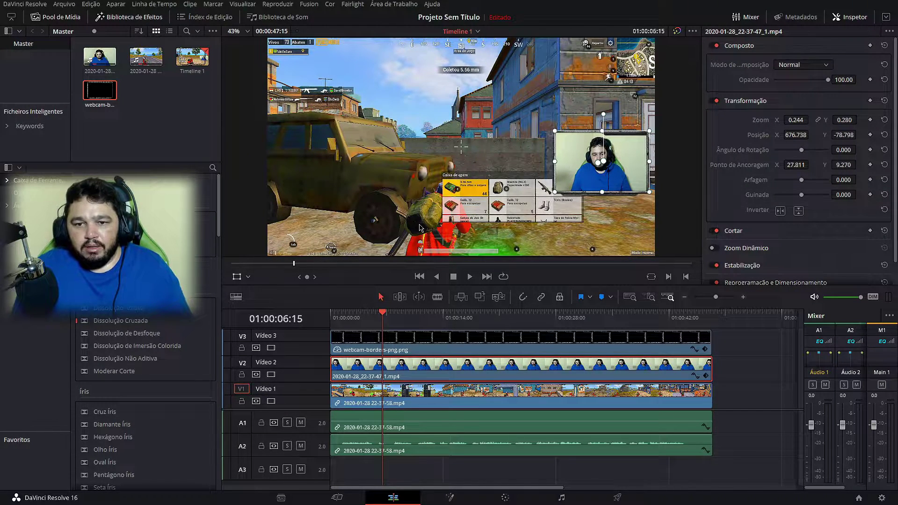
{"action": "left_click", "coordinate": [236, 279]}
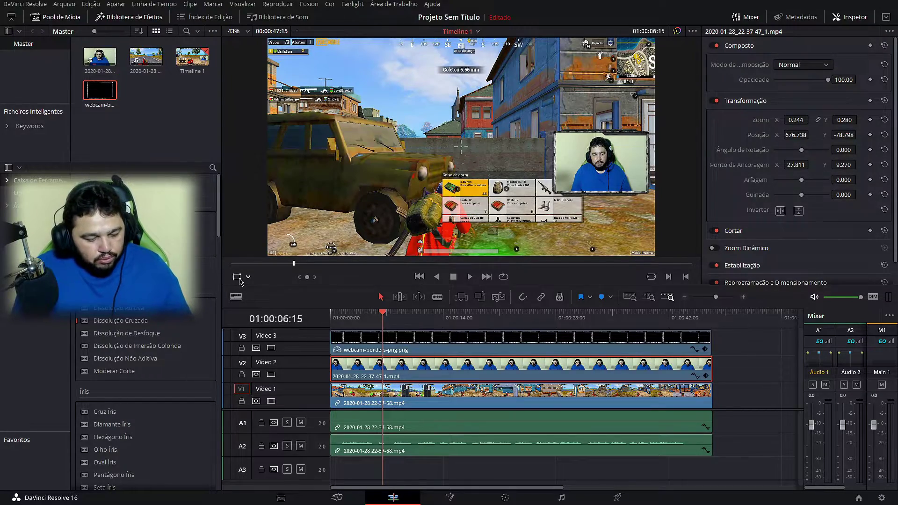
{"action": "key", "text": "ctrl+f"}
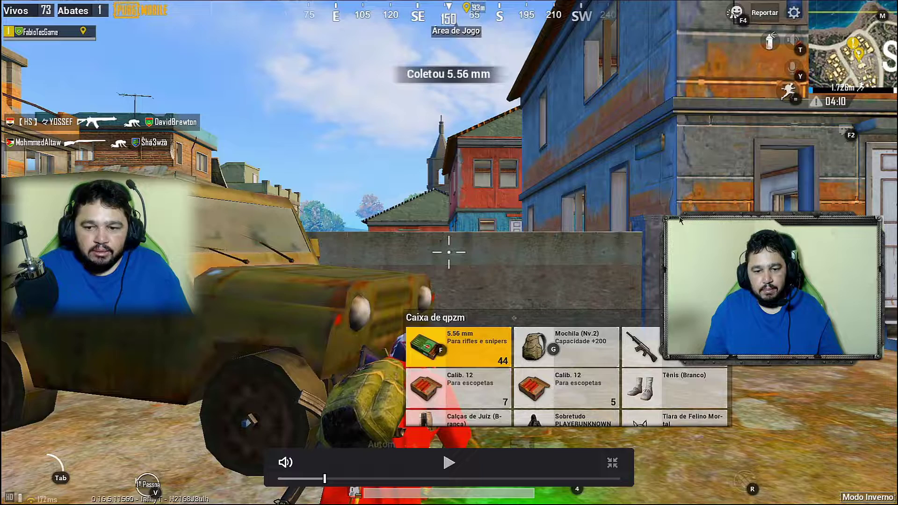
{"action": "key", "text": "Escape"}
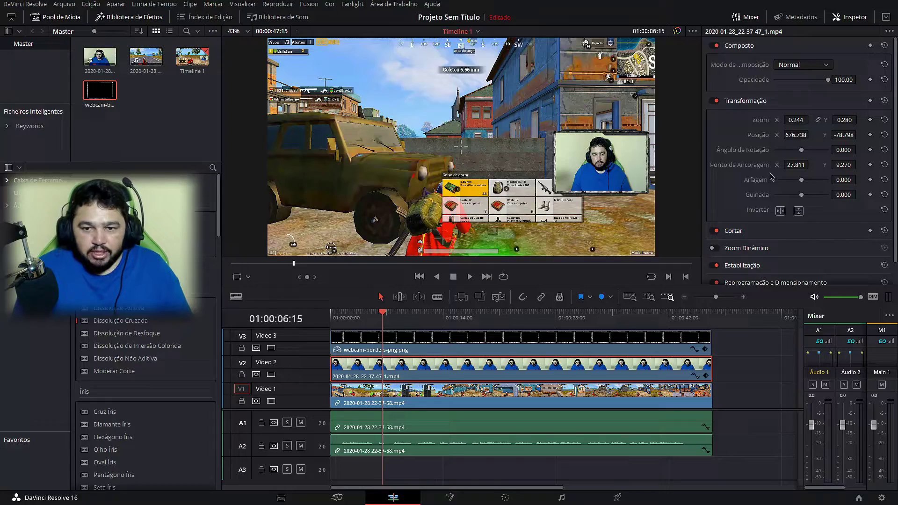
Fine-tune the webcam's side edges so Zoom X reads 0.237 against 0.280 vertical
{"action": "left_click", "coordinate": [238, 277]}
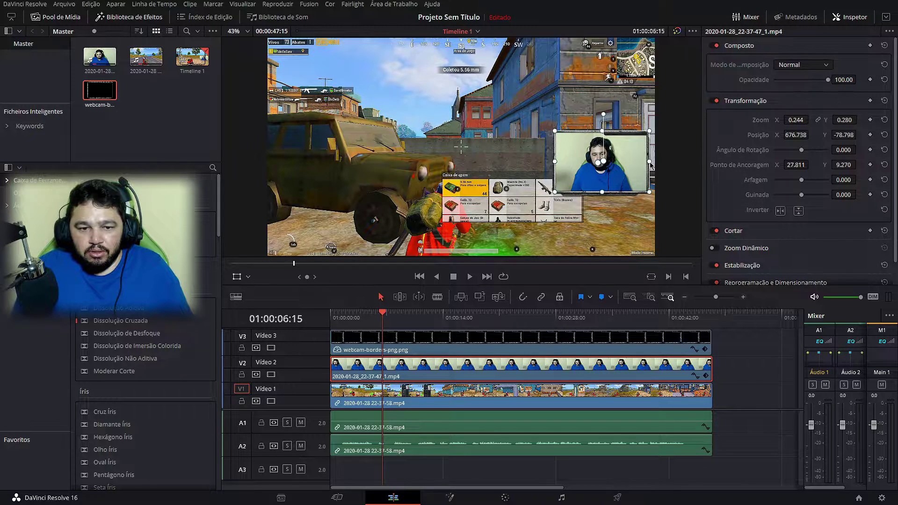
{"action": "left_click_drag", "start_coordinate": [652, 166], "coordinate": [650, 165]}
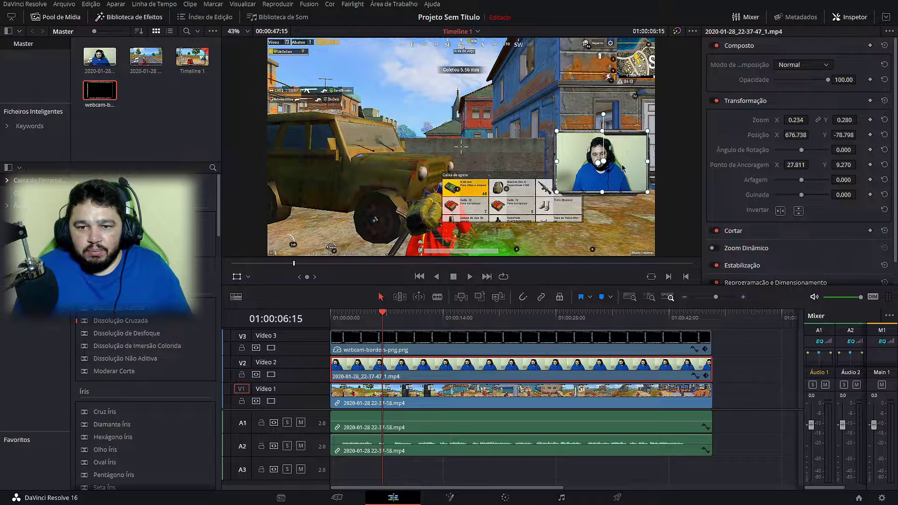
{"action": "left_click_drag", "start_coordinate": [557, 162], "coordinate": [556, 162]}
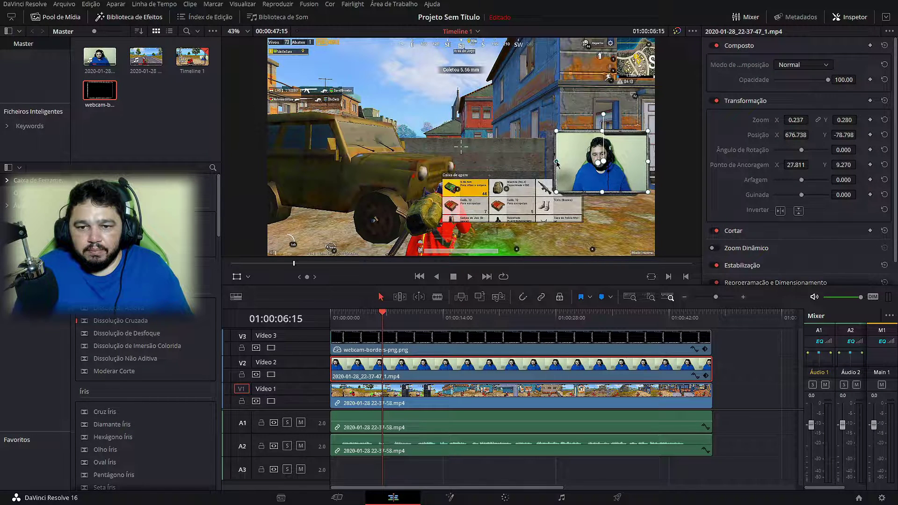
{"action": "left_click", "coordinate": [238, 277]}
Review the composite full screen, then widen the webcam's left edge to Zoom X 0.243
{"action": "key", "text": "ctrl+f"}
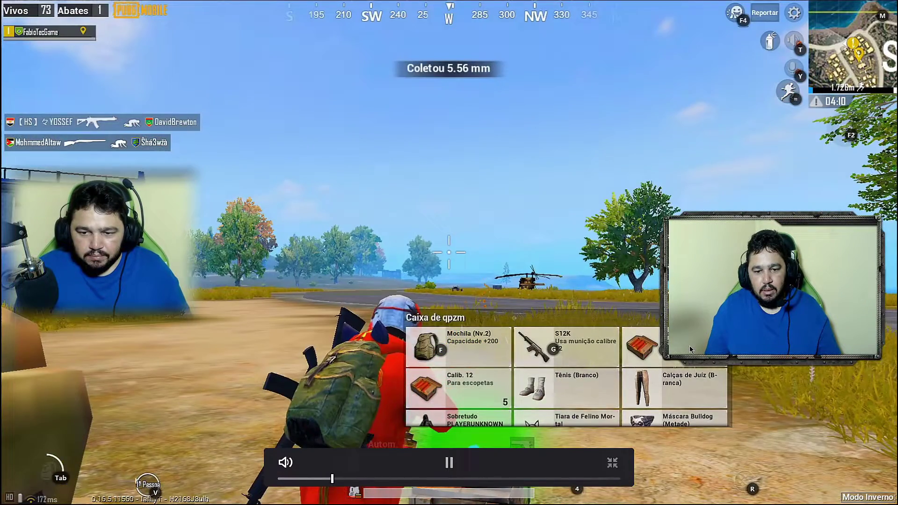
{"action": "left_click", "coordinate": [678, 305]}
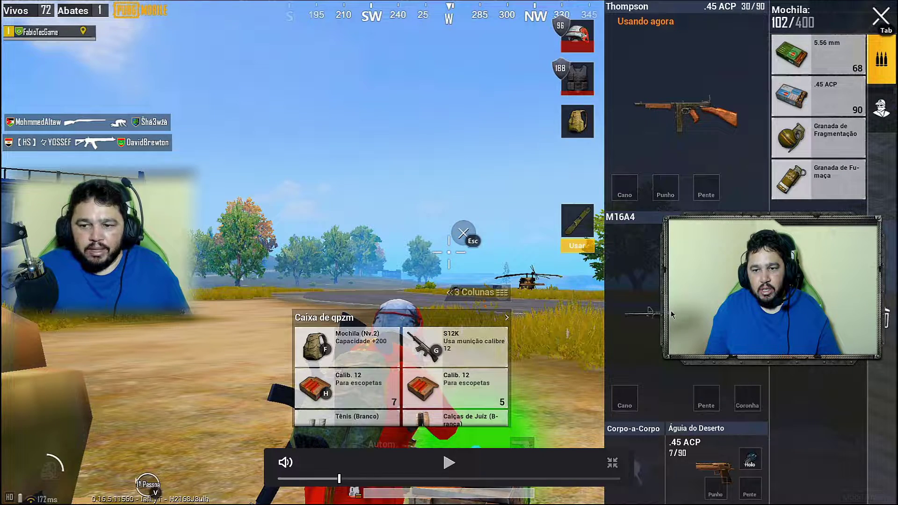
{"action": "key", "text": "alt+Tab"}
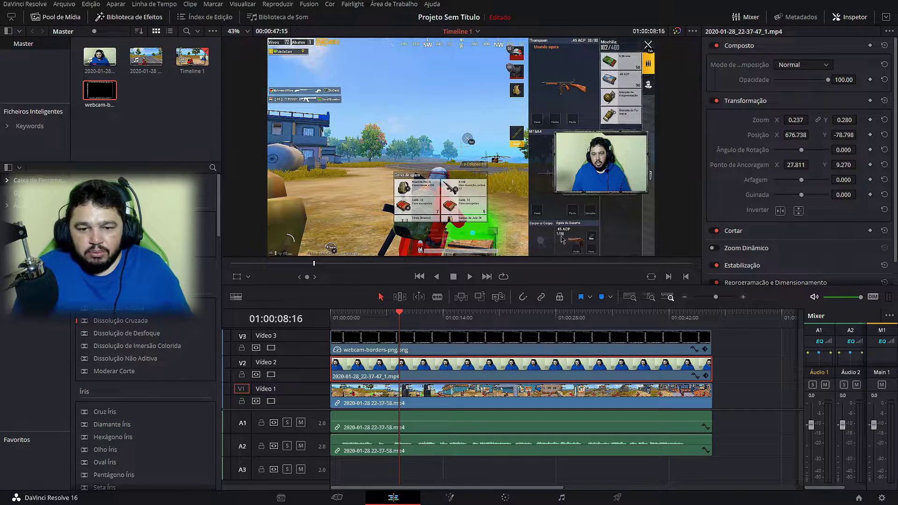
{"action": "left_click", "coordinate": [237, 277]}
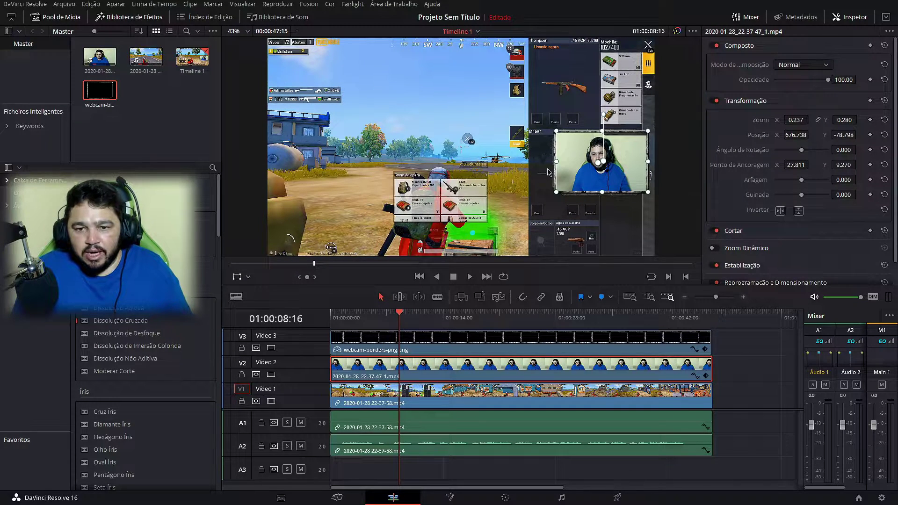
{"action": "left_click_drag", "start_coordinate": [557, 161], "coordinate": [554, 162]}
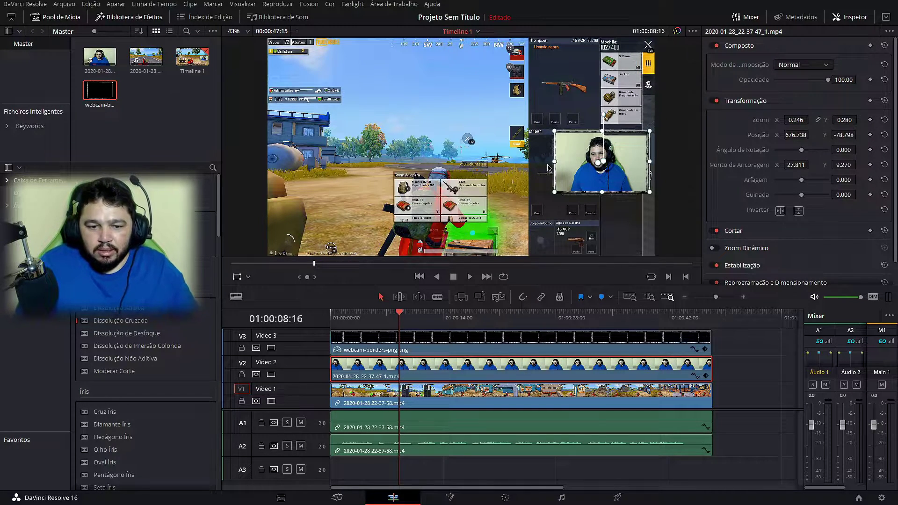
Reselect the webcam clip and fine-tune its right edge with the transform handles
{"action": "left_click", "coordinate": [380, 343]}
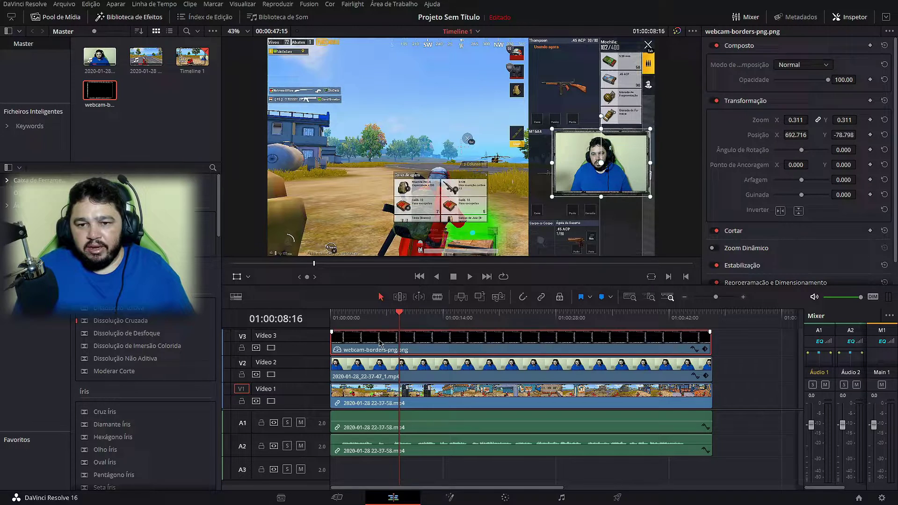
{"action": "left_click", "coordinate": [386, 365]}
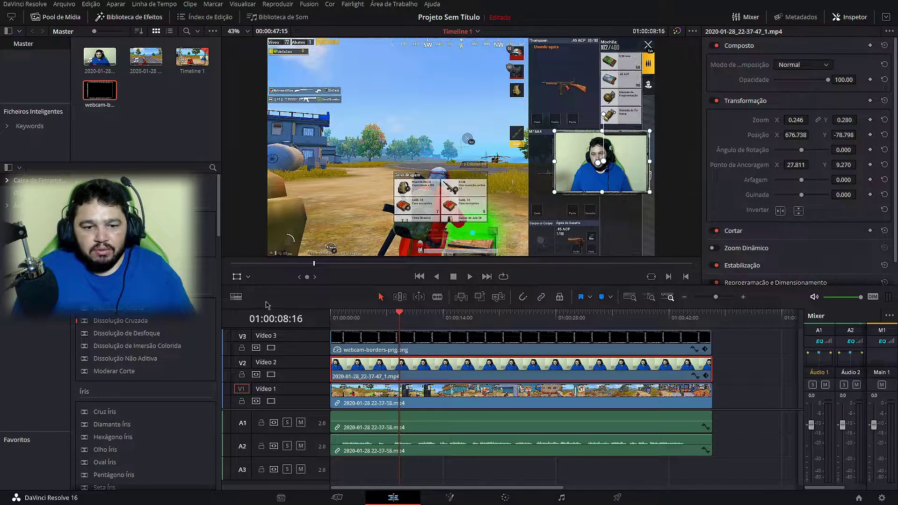
{"action": "left_click", "coordinate": [248, 277]}
{"action": "left_click", "coordinate": [253, 302]}
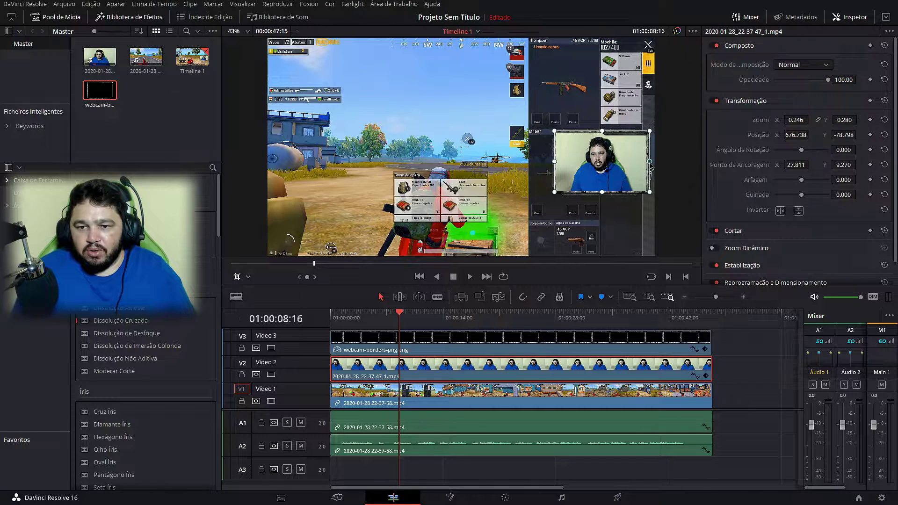
{"action": "left_click_drag", "start_coordinate": [651, 167], "coordinate": [650, 167]}
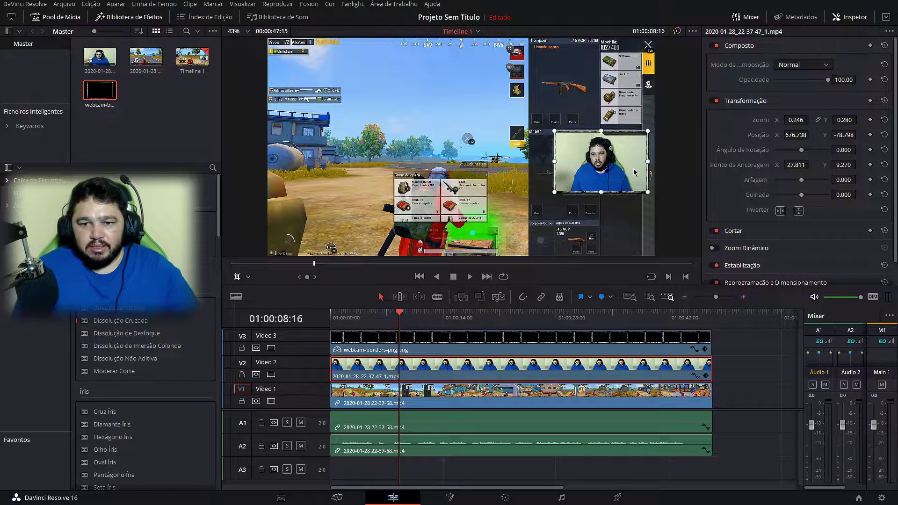
{"action": "left_click", "coordinate": [239, 277]}
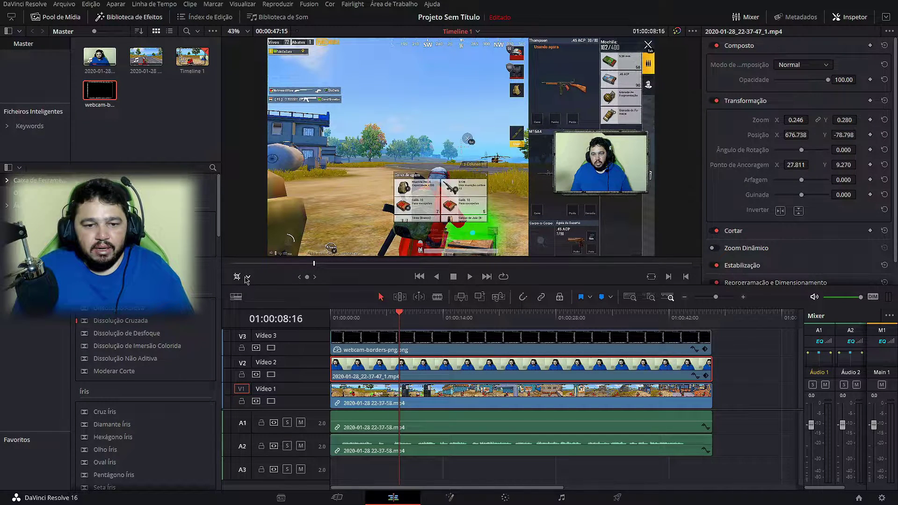
Preview the composite with the overlay at horizontal zoom 0.246 full screen
{"action": "left_click", "coordinate": [247, 277]}
{"action": "left_click", "coordinate": [249, 293]}
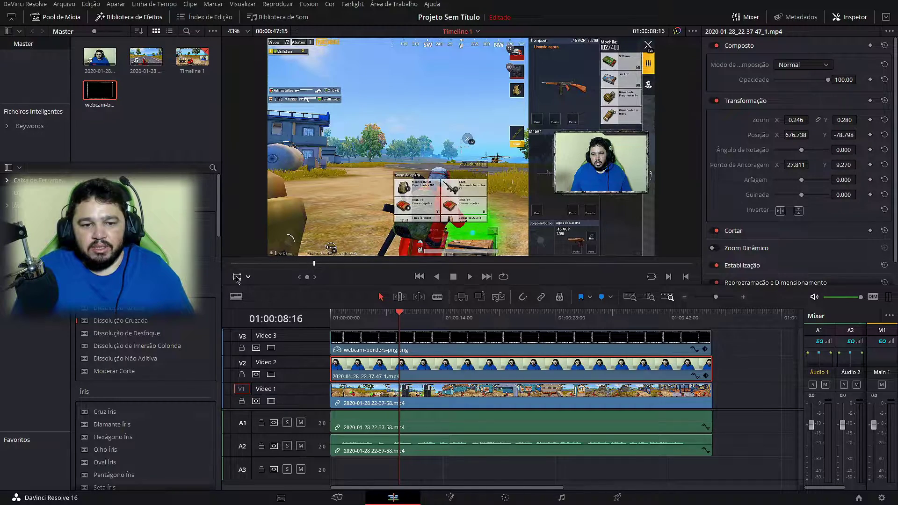
{"action": "key", "text": "ctrl+f"}
{"action": "mouse_move", "coordinate": [619, 394]}
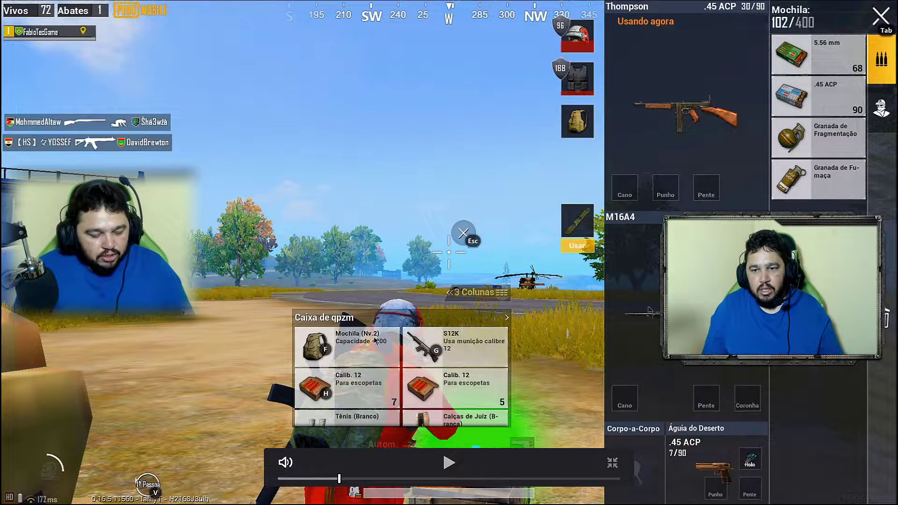
Exit full screen, then undo an accidental deletion of all timeline clips
{"action": "key", "text": "Escape"}
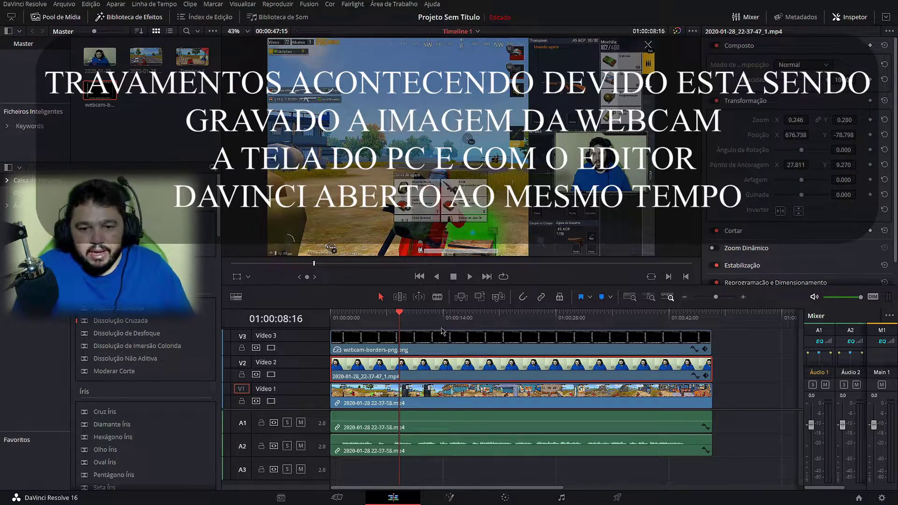
{"action": "left_click", "coordinate": [433, 344]}
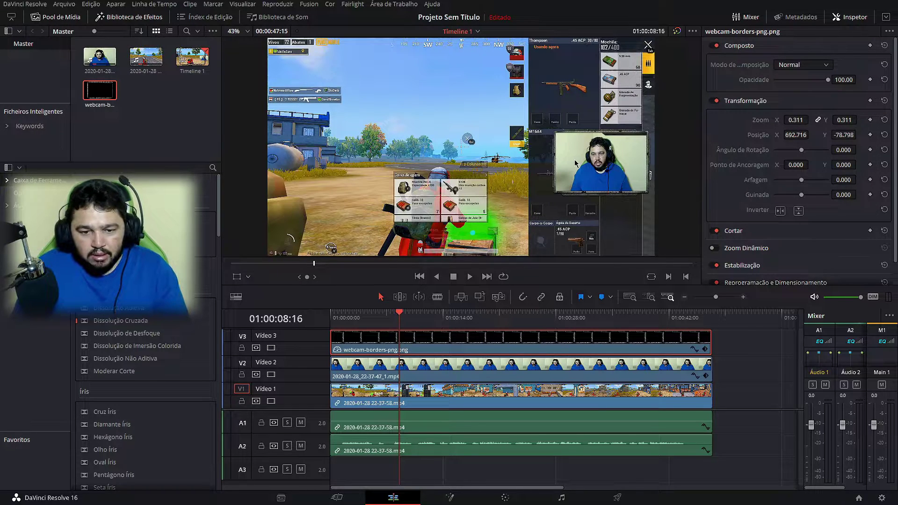
{"action": "key", "text": "ctrl+a"}
{"action": "key", "text": "Delete"}
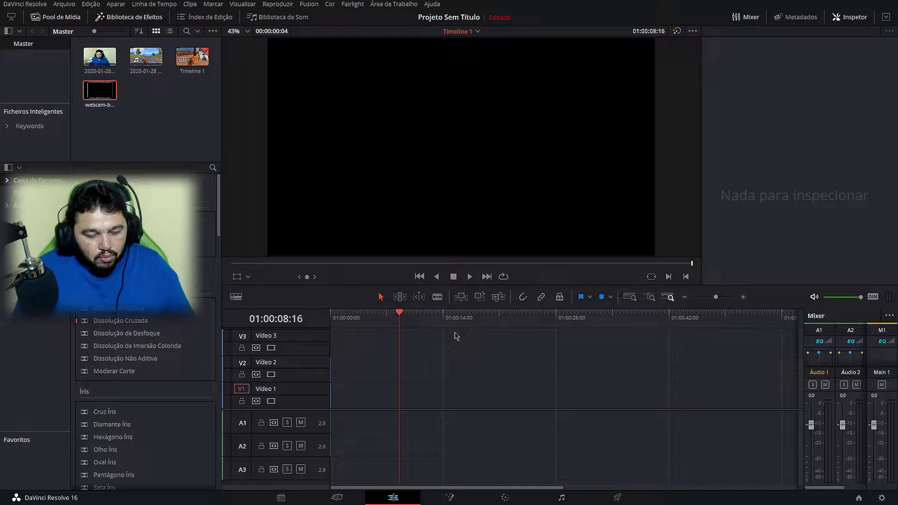
{"action": "key", "text": "ctrl+z"}
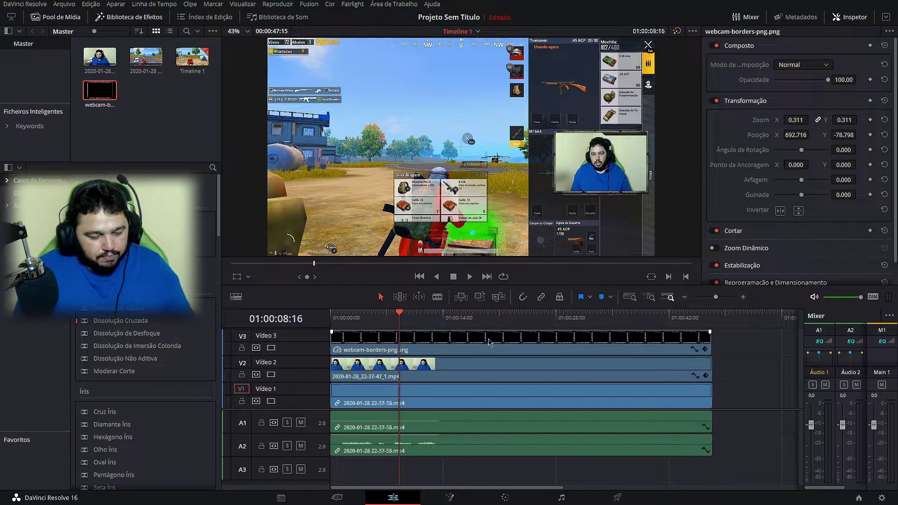
Swap the Video 3 border clip for an imported Banner da Webcam 5.png spanning the timeline
{"action": "right_click", "coordinate": [419, 343]}
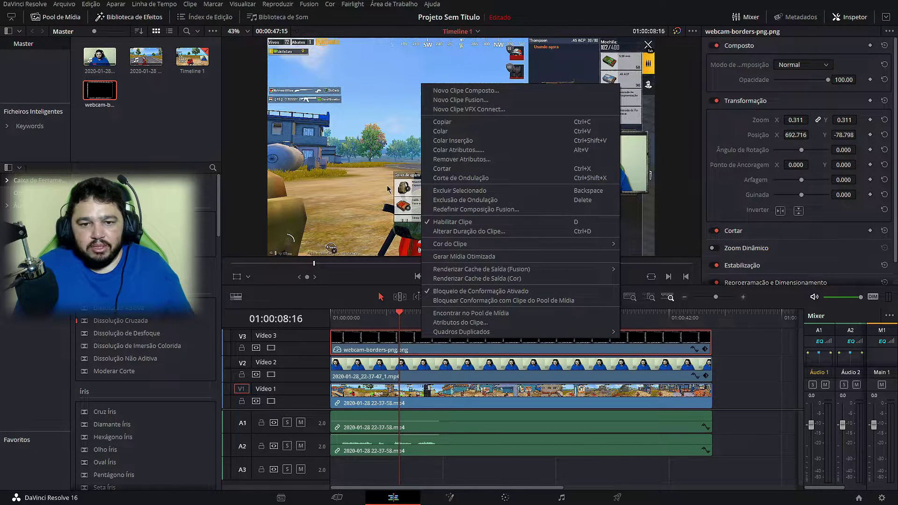
{"action": "left_click", "coordinate": [462, 192]}
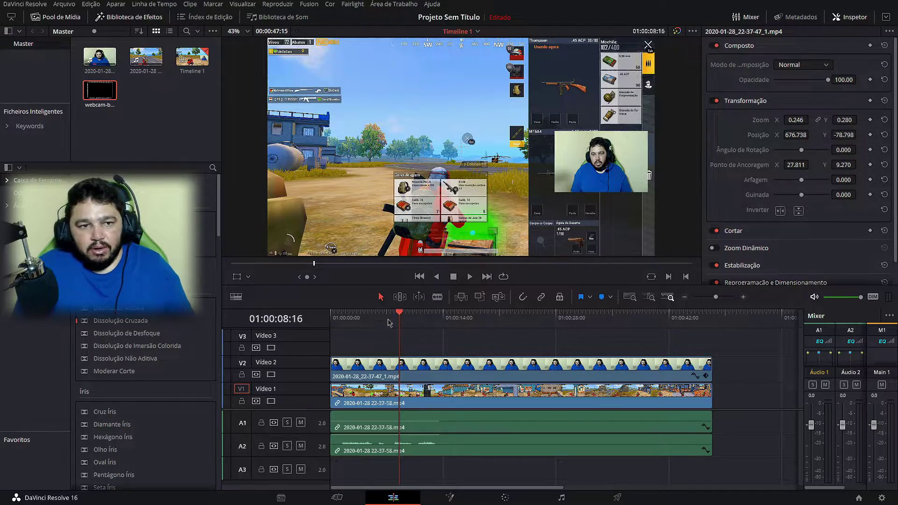
{"action": "left_click", "coordinate": [64, 4]}
{"action": "mouse_move", "coordinate": [175, 92]}
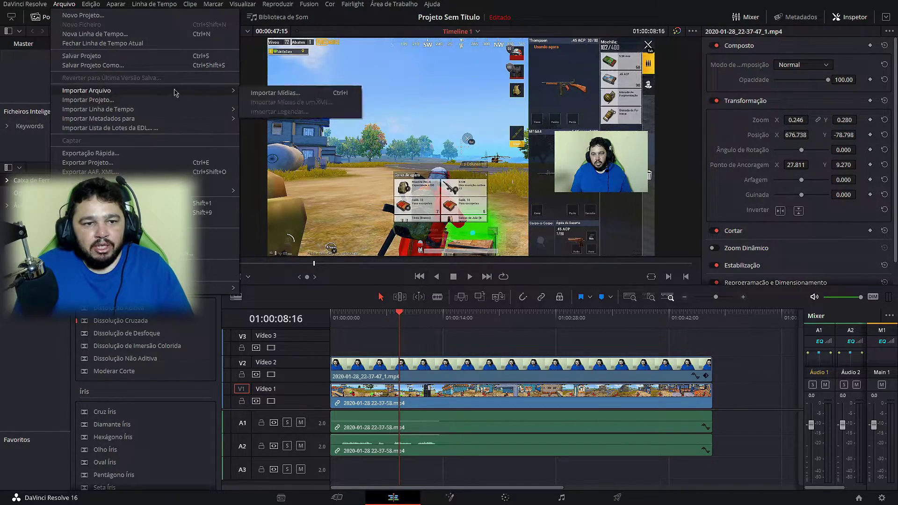
{"action": "left_click", "coordinate": [276, 93]}
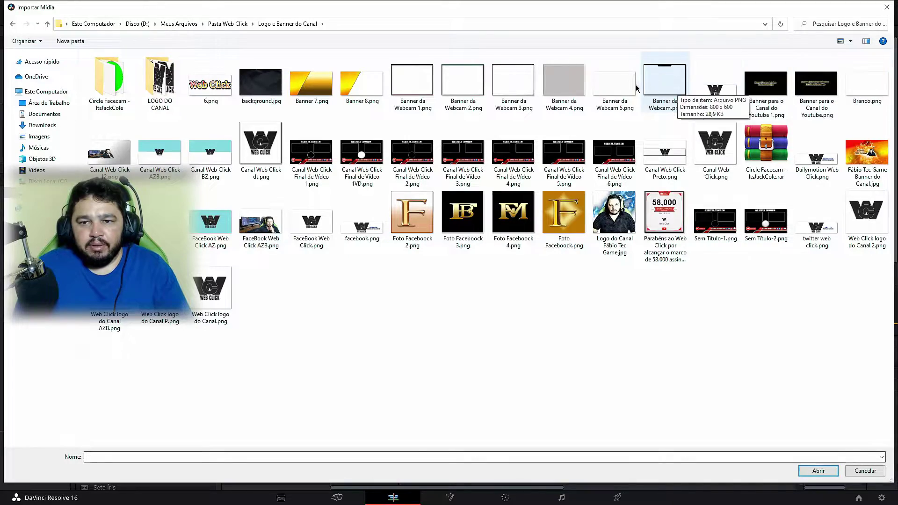
{"action": "left_click", "coordinate": [615, 85]}
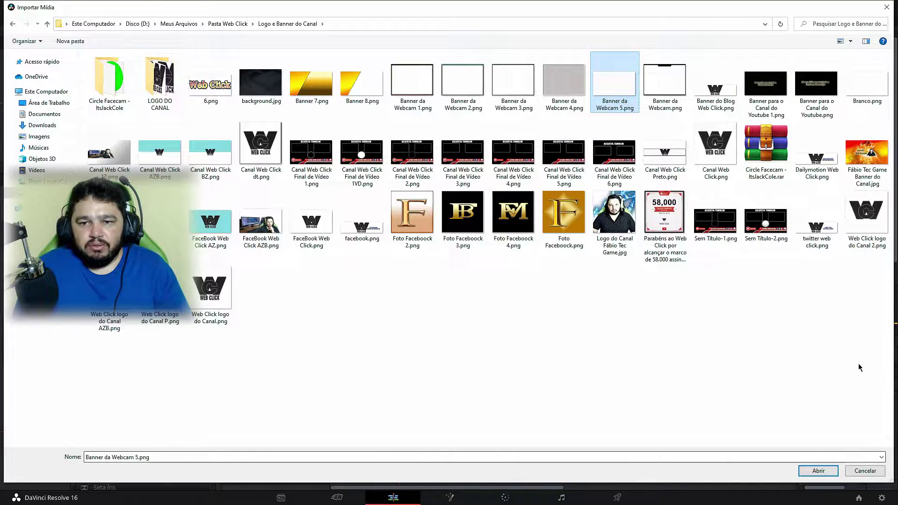
{"action": "left_click", "coordinate": [820, 471]}
{"action": "left_click_drag", "start_coordinate": [156, 107], "coordinate": [345, 351]}
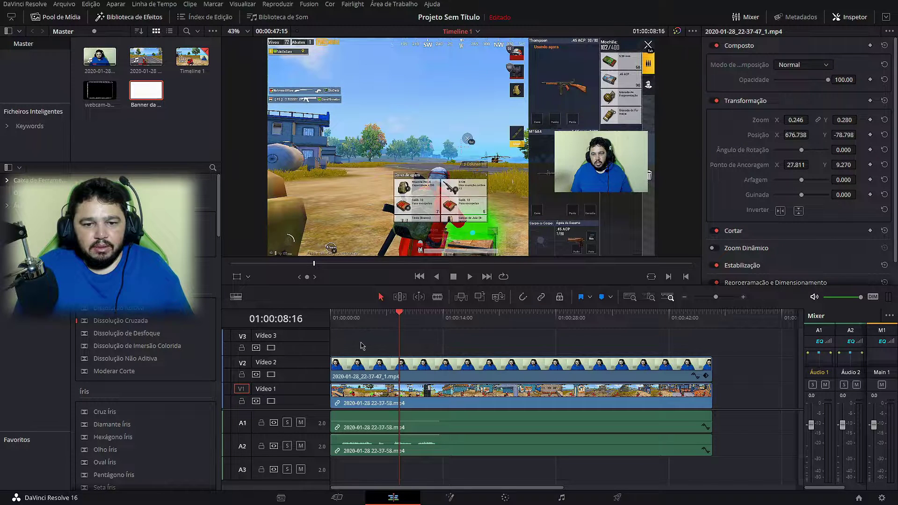
{"action": "mouse_move", "coordinate": [154, 96]}
{"action": "left_mouse_down"}
{"action": "mouse_move", "coordinate": [356, 340]}
{"action": "mouse_move", "coordinate": [351, 333]}
{"action": "mouse_move", "coordinate": [710, 337]}
{"action": "left_mouse_up"}
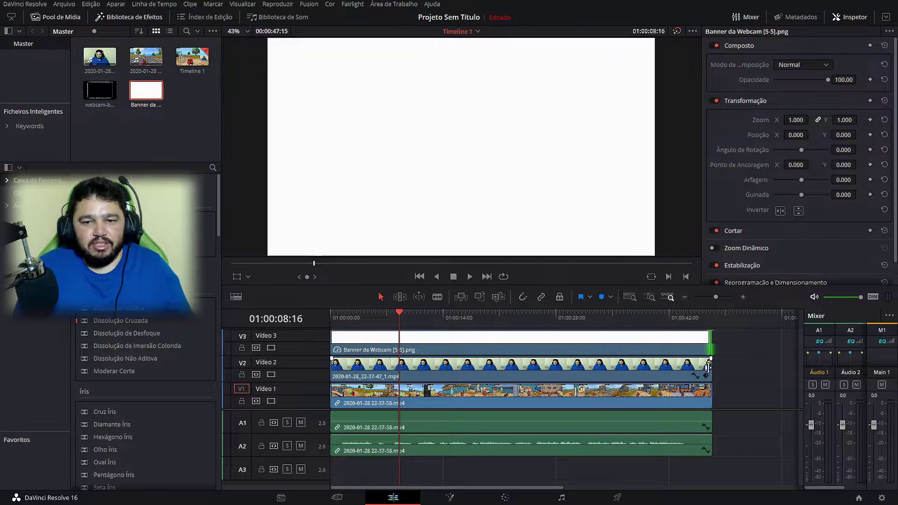
Shrink the white banner to about 0.445 zoom and shift it toward the right
{"action": "left_click", "coordinate": [237, 277]}
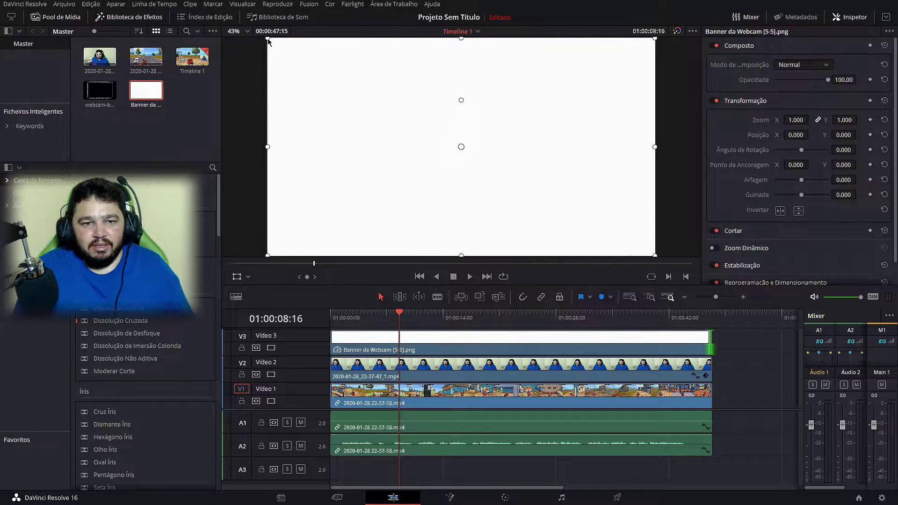
{"action": "left_click_drag", "start_coordinate": [268, 40], "coordinate": [375, 97]}
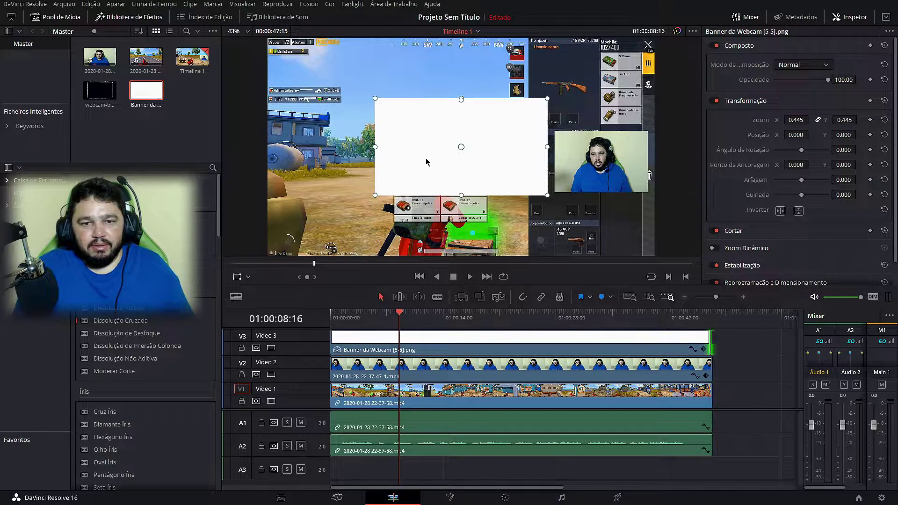
{"action": "left_click_drag", "start_coordinate": [427, 163], "coordinate": [538, 169]}
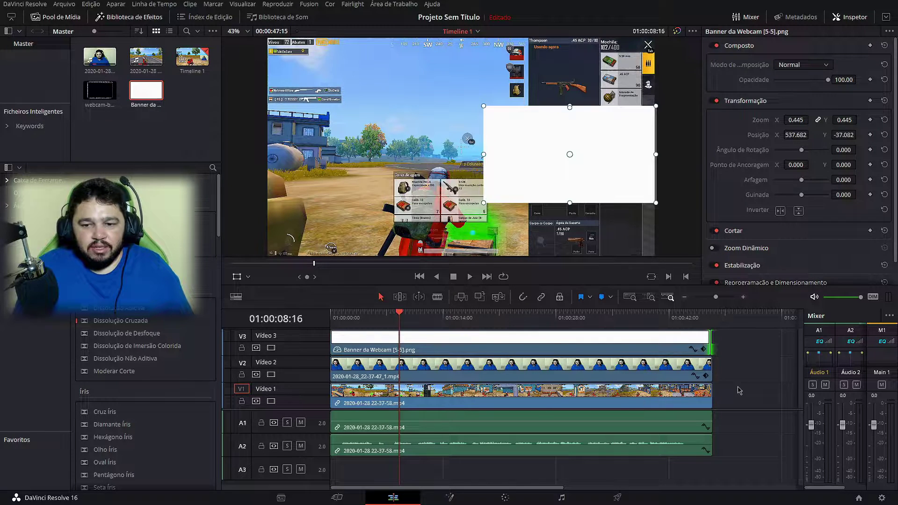
Move the banner to Video 2 and the webcam to Video 3, then shrink the banner further
{"action": "left_click_drag", "start_coordinate": [317, 409], "coordinate": [321, 431]}
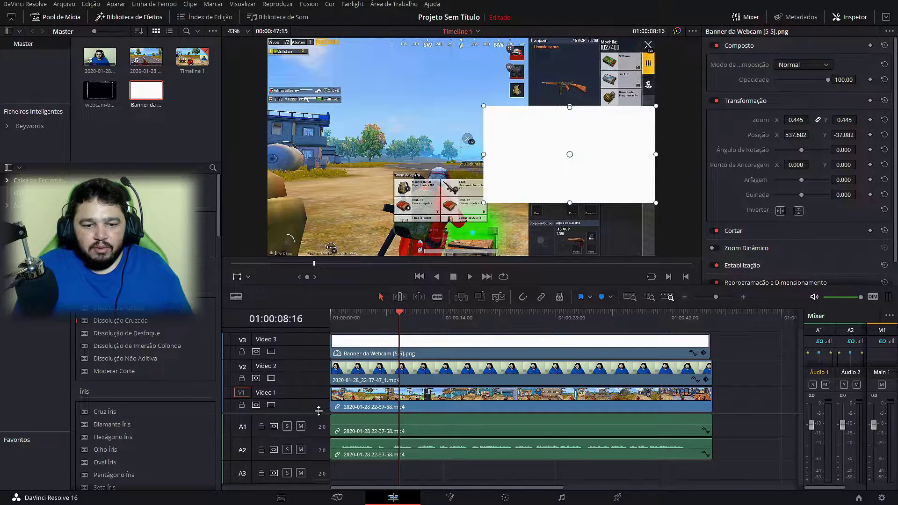
{"action": "left_click_drag", "start_coordinate": [360, 395], "coordinate": [354, 337]}
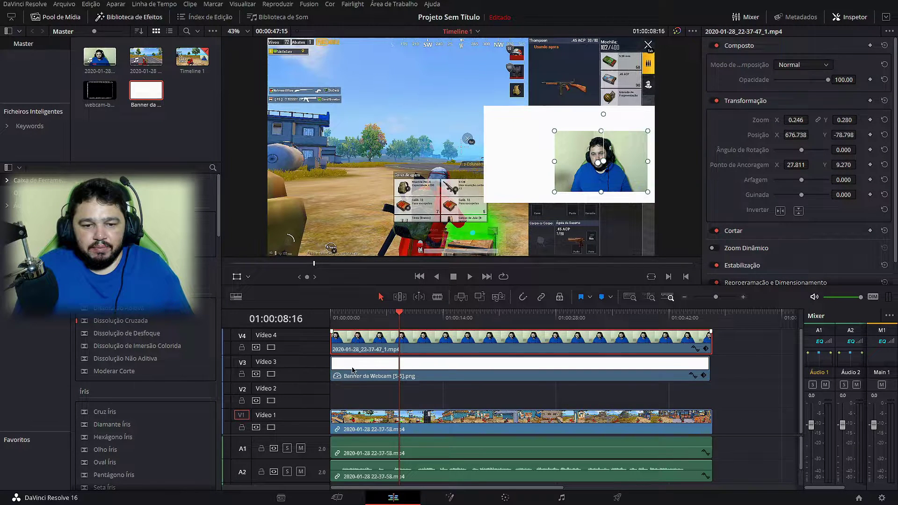
{"action": "left_click_drag", "start_coordinate": [351, 370], "coordinate": [353, 395]}
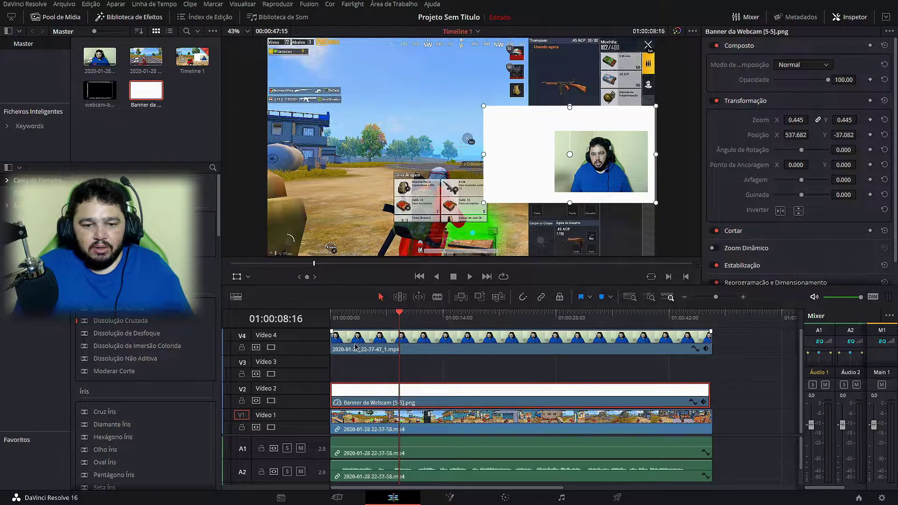
{"action": "left_click_drag", "start_coordinate": [357, 343], "coordinate": [351, 377]}
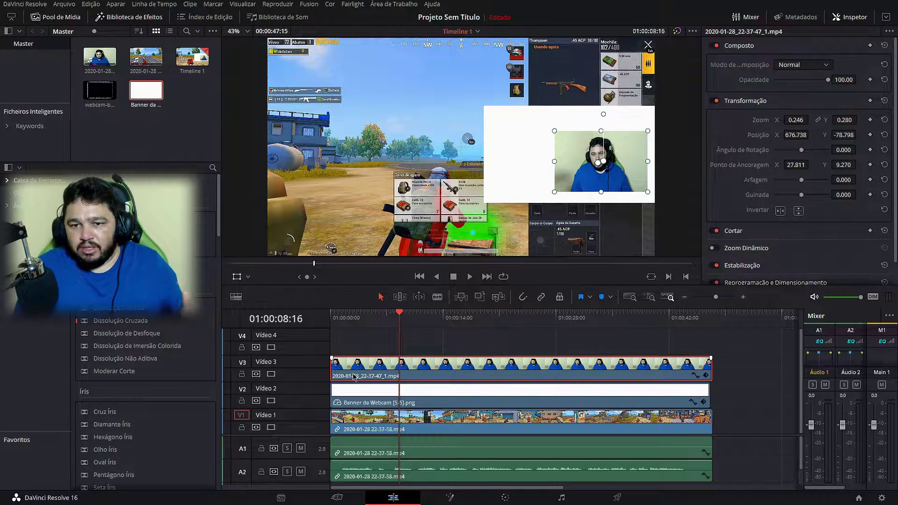
{"action": "left_click", "coordinate": [376, 395]}
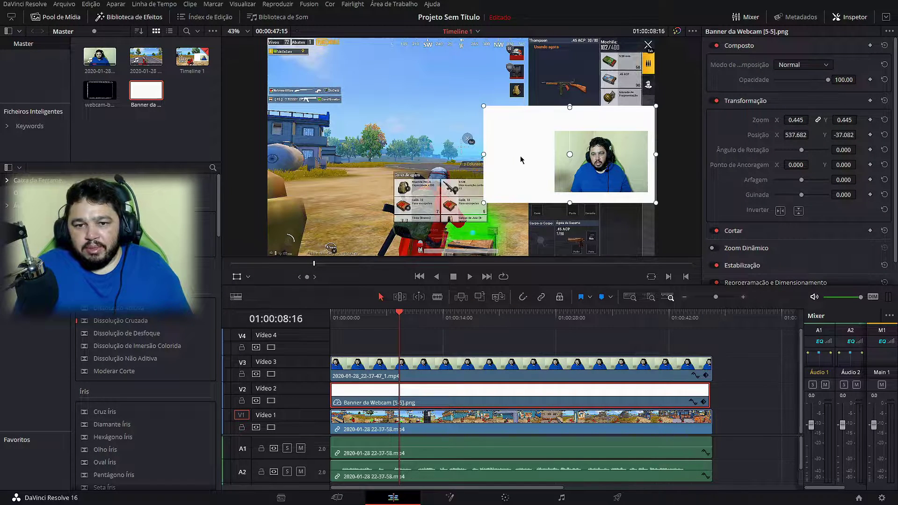
{"action": "mouse_move", "coordinate": [484, 106]}
{"action": "left_mouse_down"}
{"action": "mouse_move", "coordinate": [544, 160]}
{"action": "mouse_move", "coordinate": [560, 157]}
{"action": "left_mouse_up"}
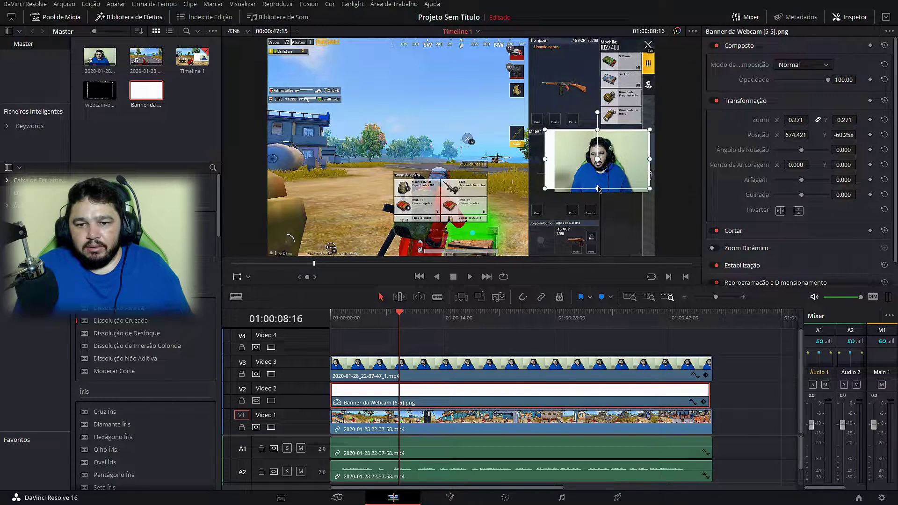
Stretch the banner to 0.271 × 0.339 and crop its top, left and bottom edges
{"action": "left_click_drag", "start_coordinate": [598, 189], "coordinate": [605, 201]}
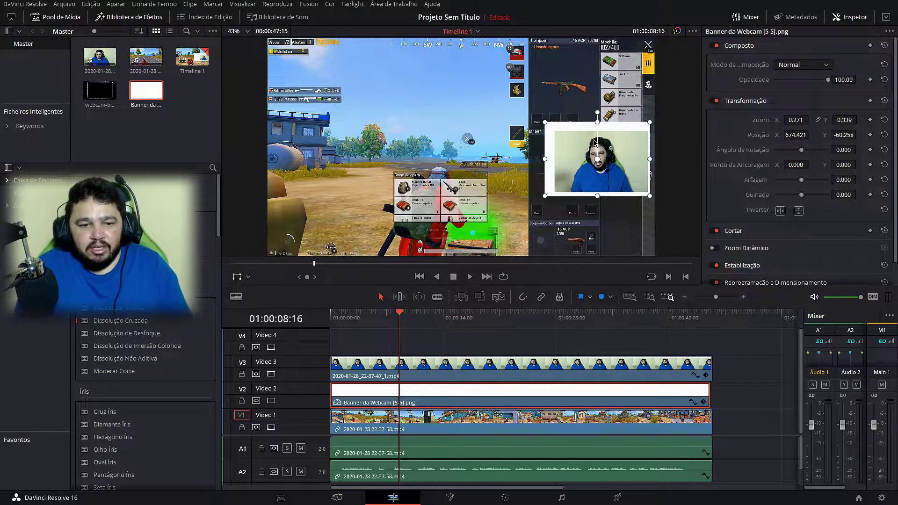
{"action": "left_click", "coordinate": [248, 277]}
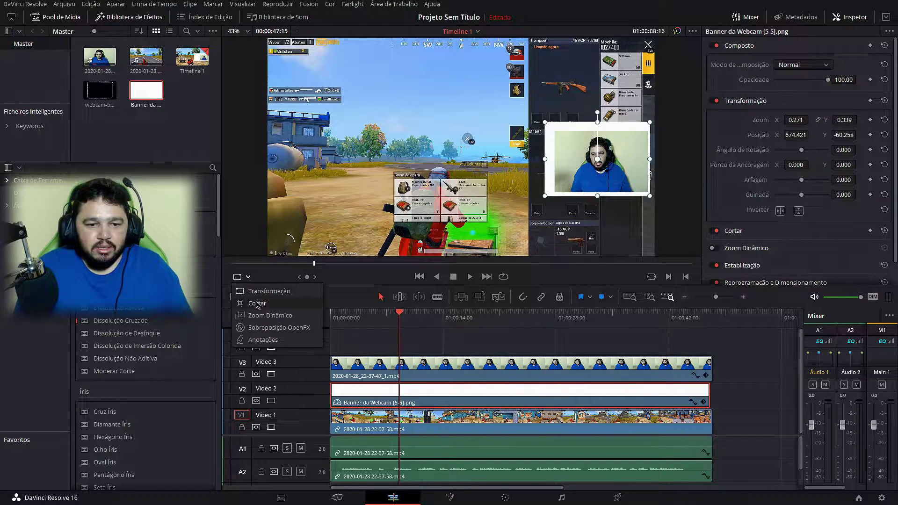
{"action": "left_click", "coordinate": [262, 291]}
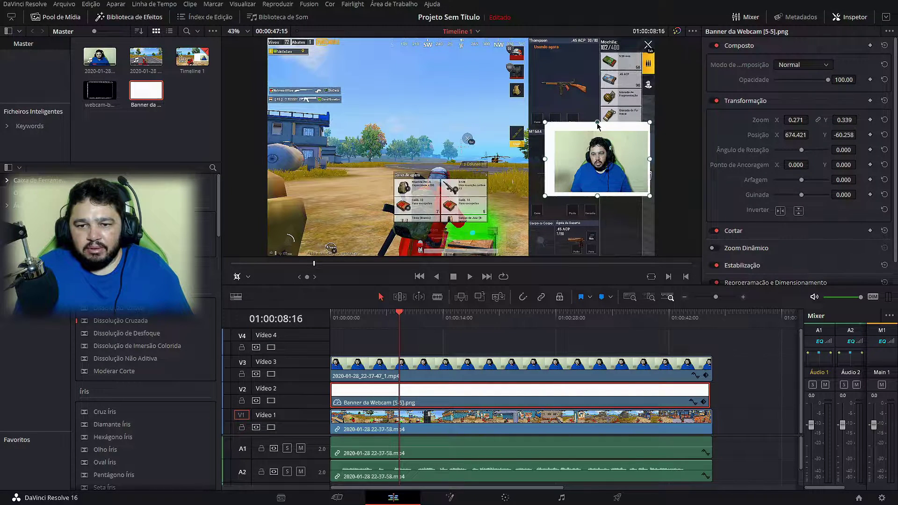
{"action": "left_click_drag", "start_coordinate": [597, 123], "coordinate": [601, 130]}
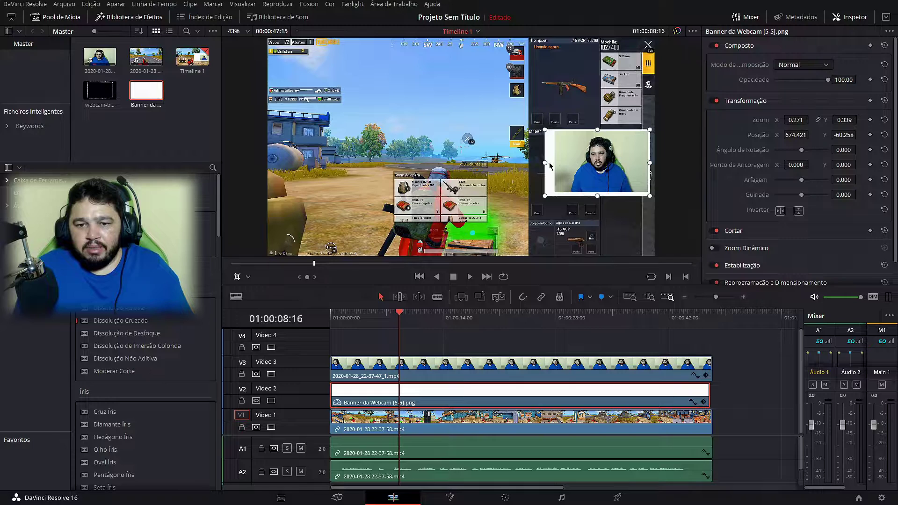
{"action": "left_click_drag", "start_coordinate": [545, 163], "coordinate": [553, 164]}
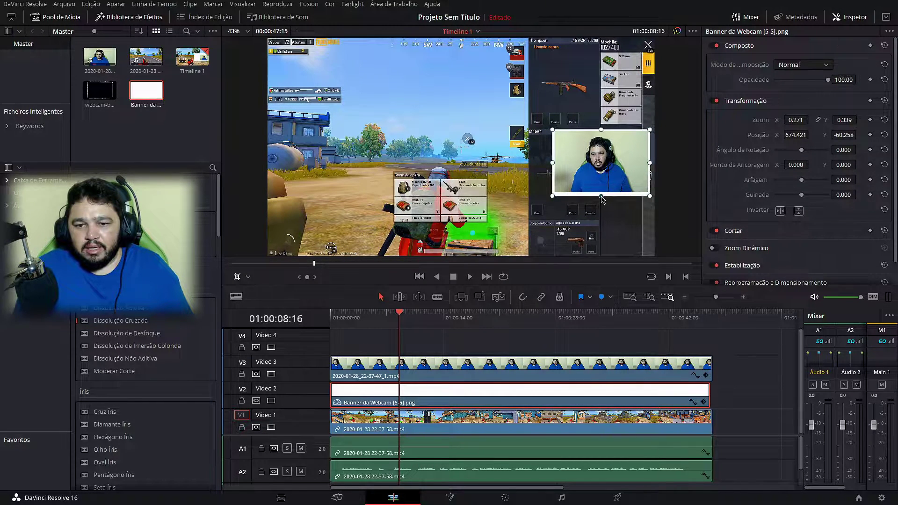
{"action": "left_click_drag", "start_coordinate": [603, 200], "coordinate": [604, 199]}
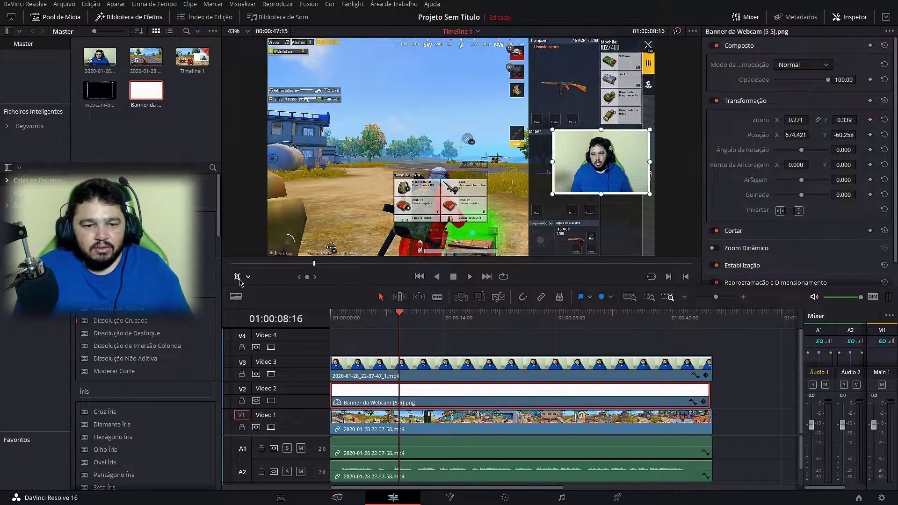
Preview the composition full screen, then return to the edit page
{"action": "key", "text": "ctrl+f"}
{"action": "mouse_move", "coordinate": [249, 283]}
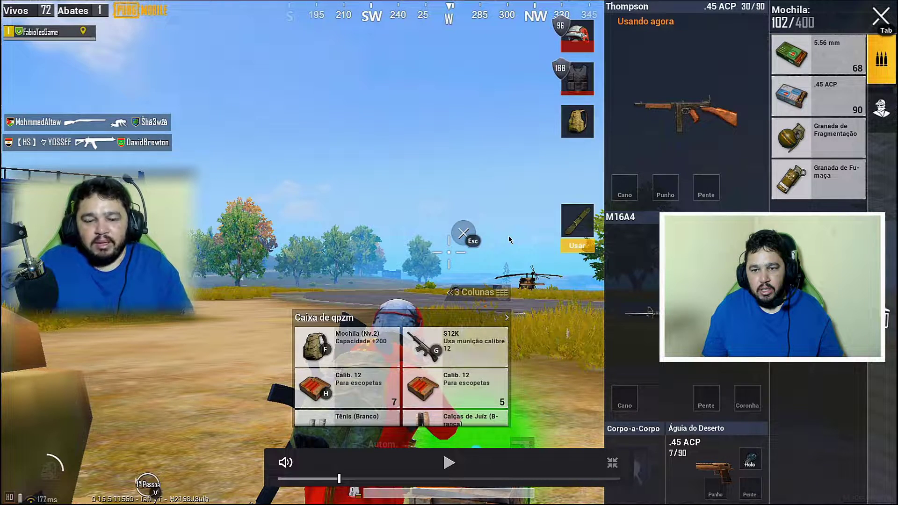
{"action": "key", "text": "Escape"}
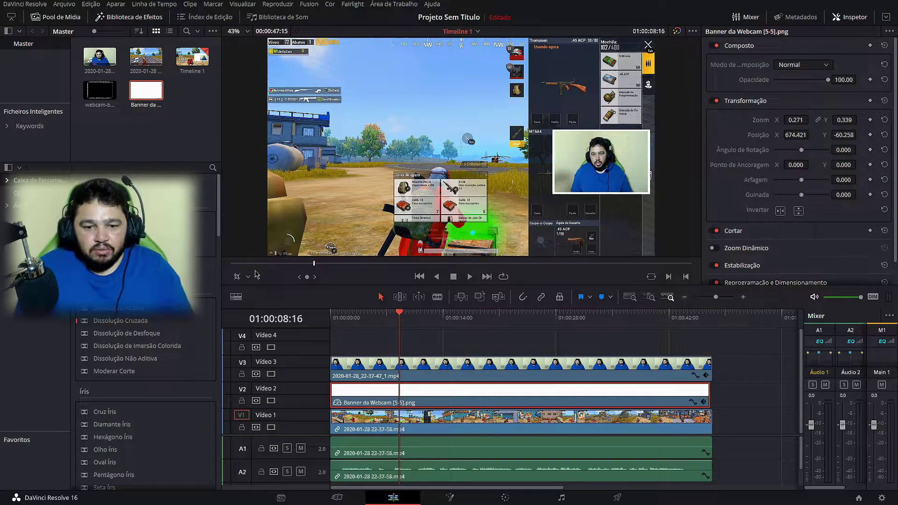
Delete the white banner clip and move the webcam clip down onto Video 2
{"action": "right_click", "coordinate": [368, 393]}
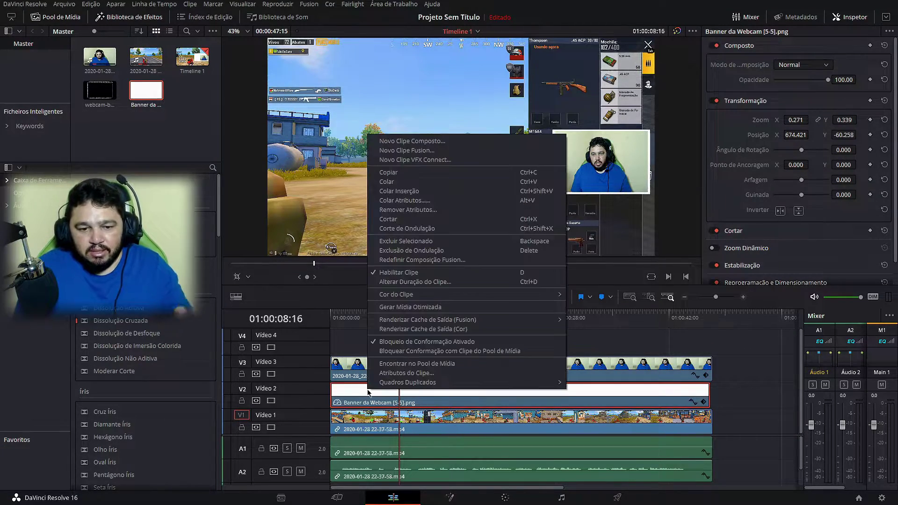
{"action": "left_click", "coordinate": [406, 241]}
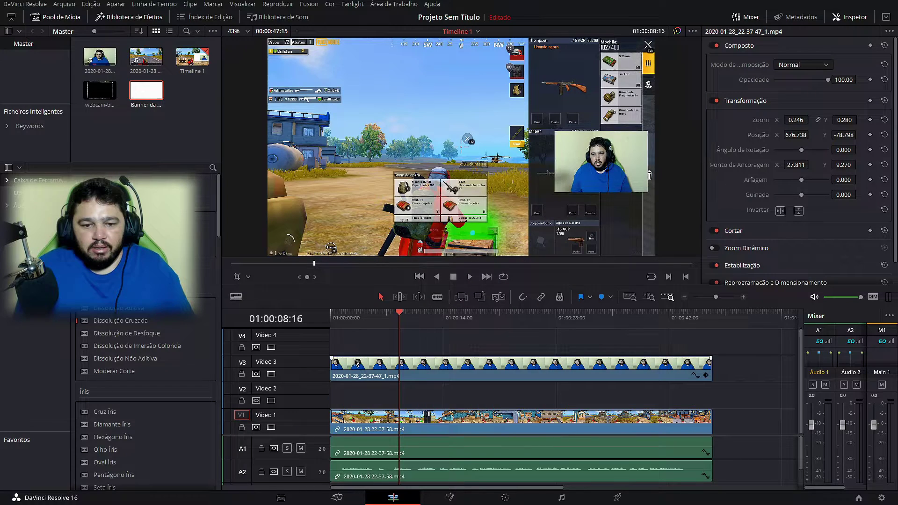
{"action": "left_click_drag", "start_coordinate": [355, 367], "coordinate": [352, 398]}
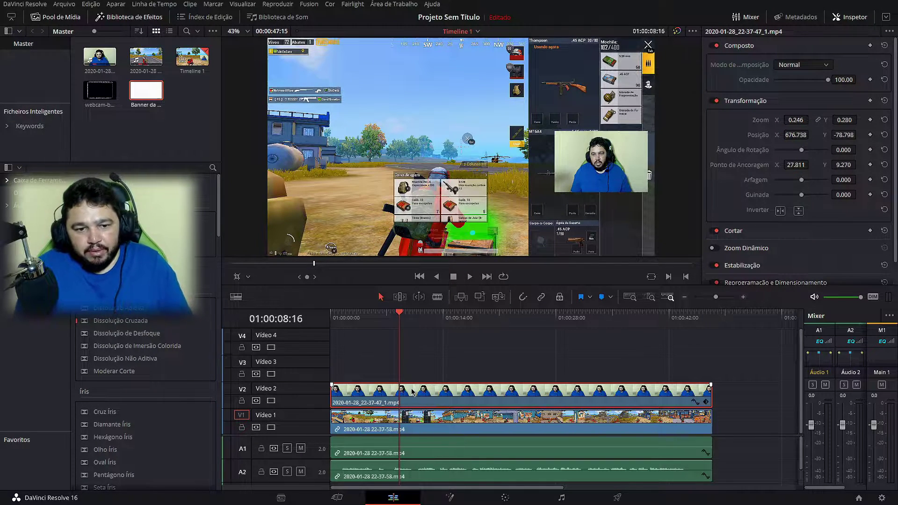
Move and enlarge the webcam image over the gameplay with the transform handles
{"action": "left_click", "coordinate": [248, 277]}
{"action": "left_click", "coordinate": [258, 291]}
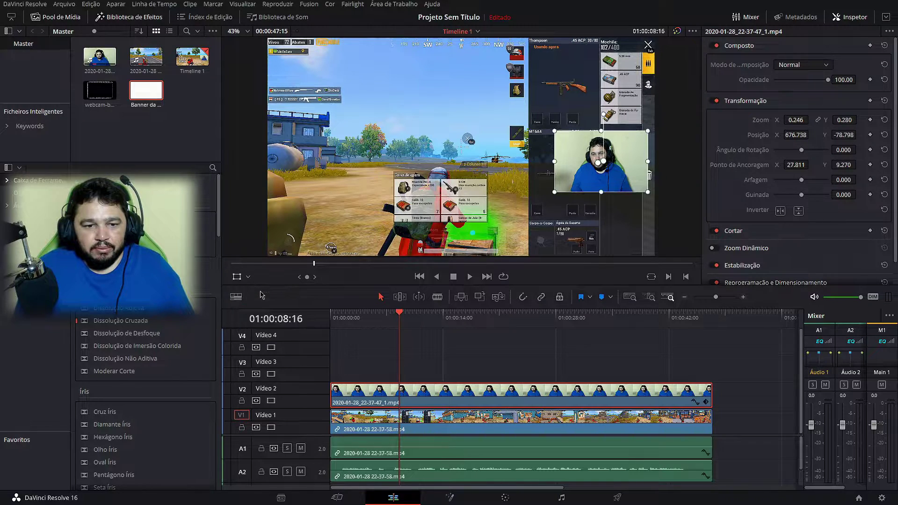
{"action": "left_click_drag", "start_coordinate": [598, 165], "coordinate": [370, 133]}
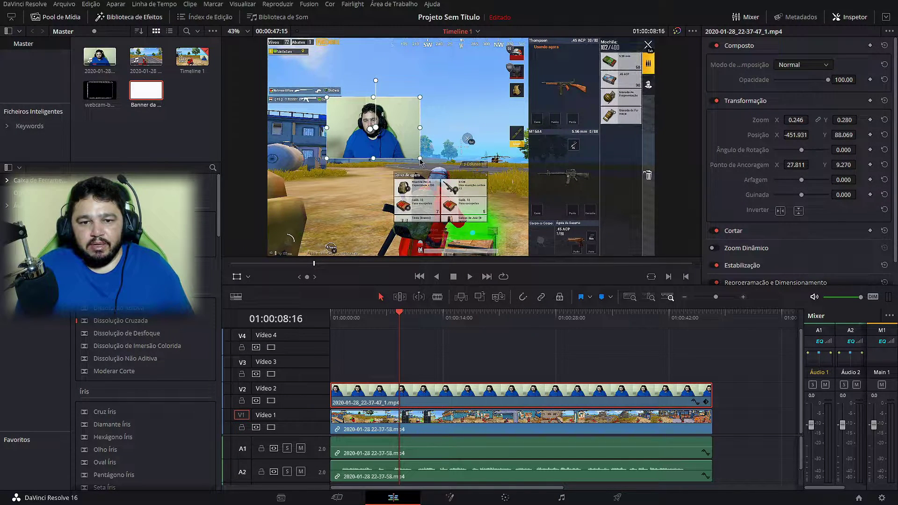
{"action": "left_click_drag", "start_coordinate": [420, 159], "coordinate": [563, 194]}
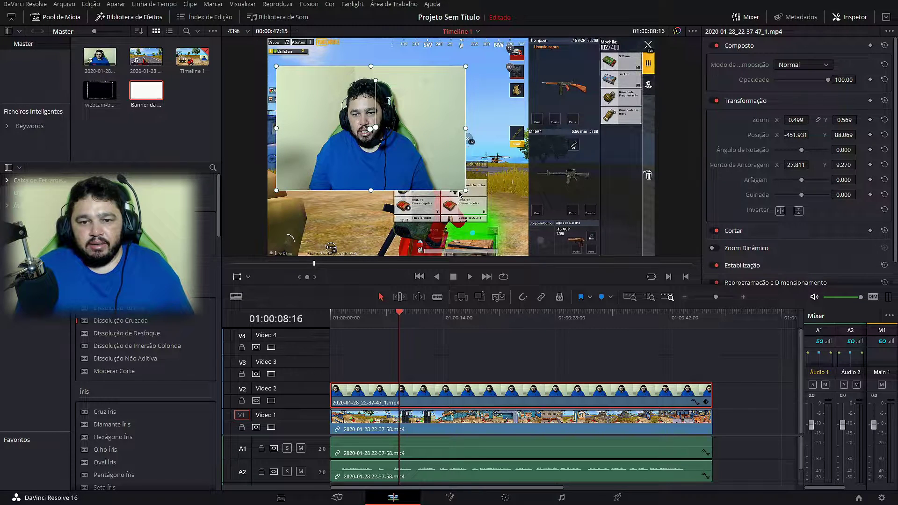
{"action": "left_click_drag", "start_coordinate": [467, 192], "coordinate": [499, 214]}
{"action": "left_click_drag", "start_coordinate": [468, 188], "coordinate": [536, 198]}
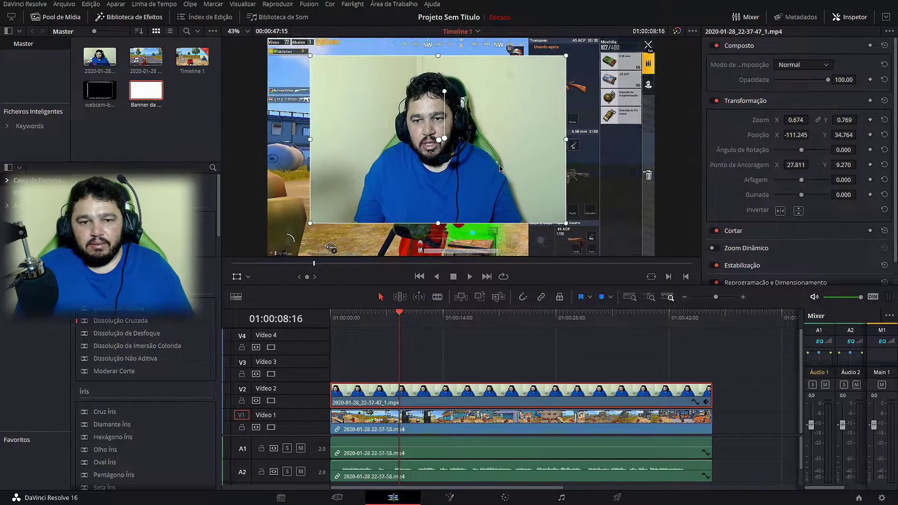
Adjust the crop on the webcam's right edge
{"action": "left_click", "coordinate": [249, 279]}
{"action": "left_click", "coordinate": [255, 304]}
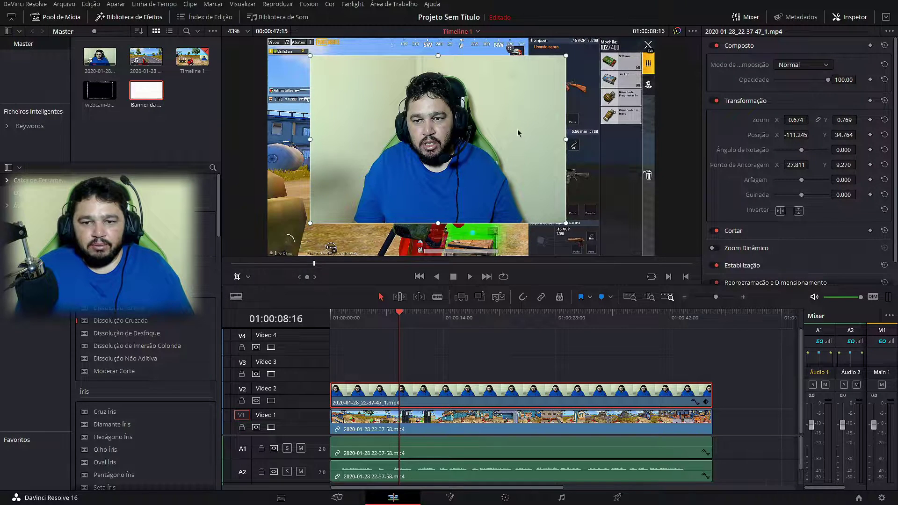
{"action": "left_click_drag", "start_coordinate": [567, 140], "coordinate": [571, 139]}
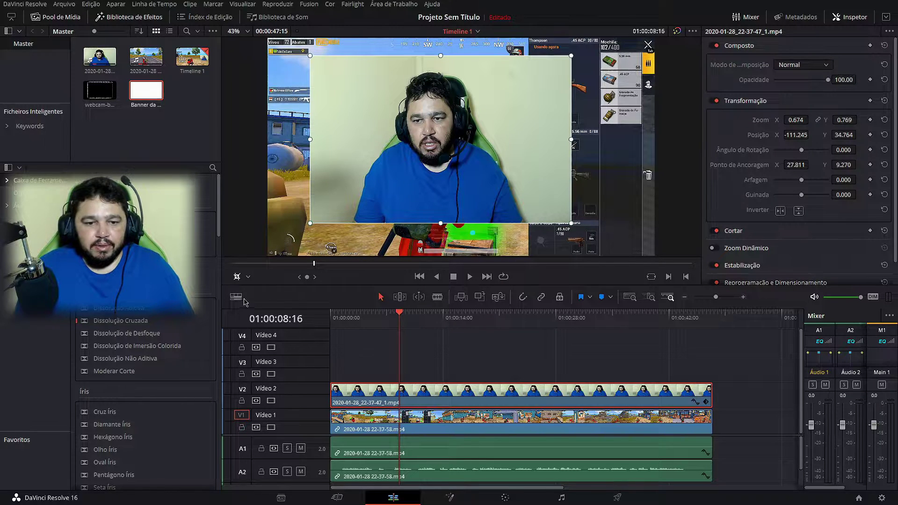
Widen and stretch the webcam to 0.852 × 0.832, then return the playhead to 01:00:05:29
{"action": "left_click", "coordinate": [249, 277]}
{"action": "left_click", "coordinate": [248, 294]}
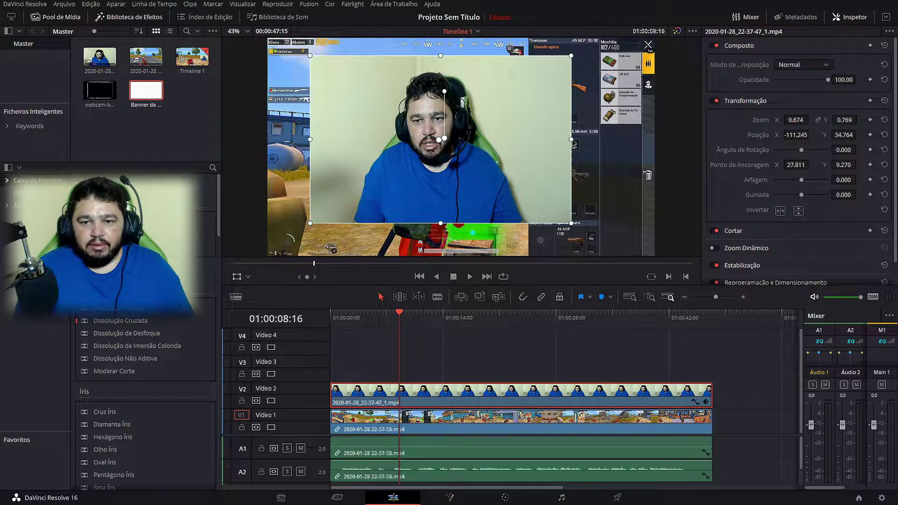
{"action": "left_click_drag", "start_coordinate": [573, 140], "coordinate": [605, 139]}
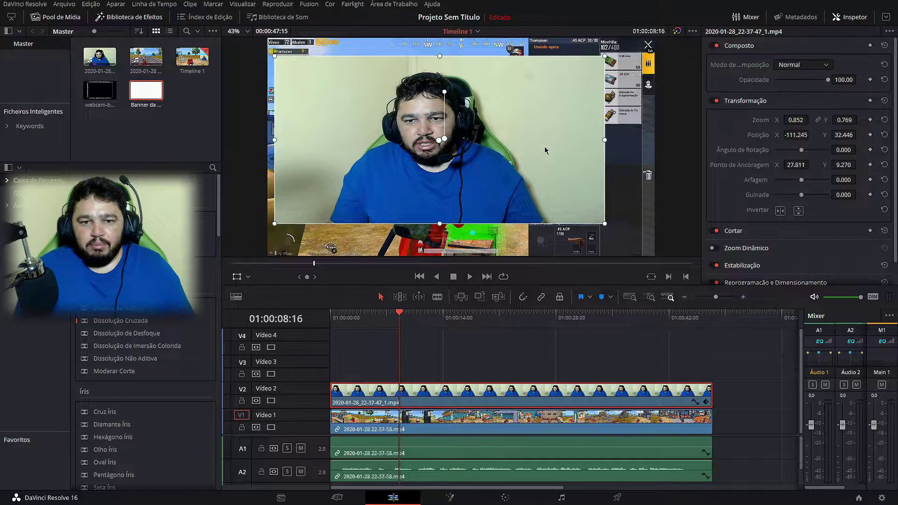
{"action": "left_click_drag", "start_coordinate": [545, 150], "coordinate": [532, 184]}
{"action": "left_click_drag", "start_coordinate": [466, 241], "coordinate": [470, 248]}
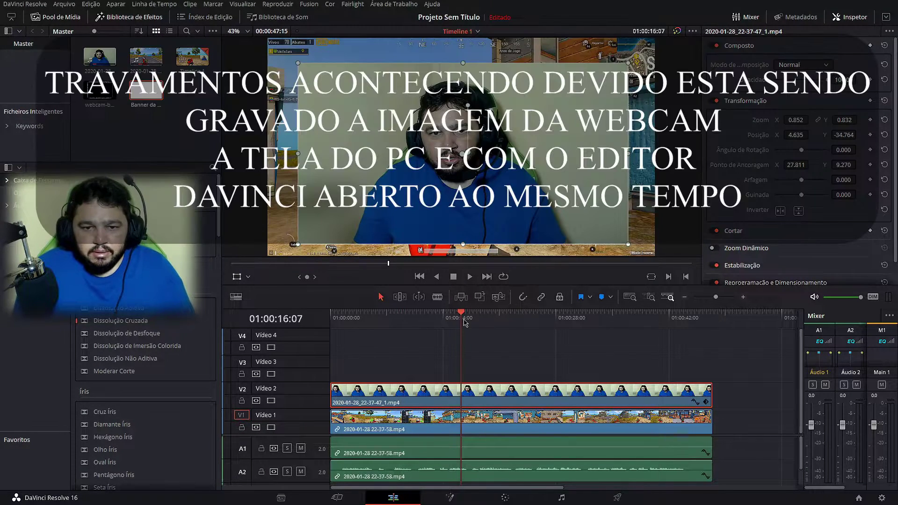
{"action": "left_click_drag", "start_coordinate": [462, 317], "coordinate": [416, 323]}
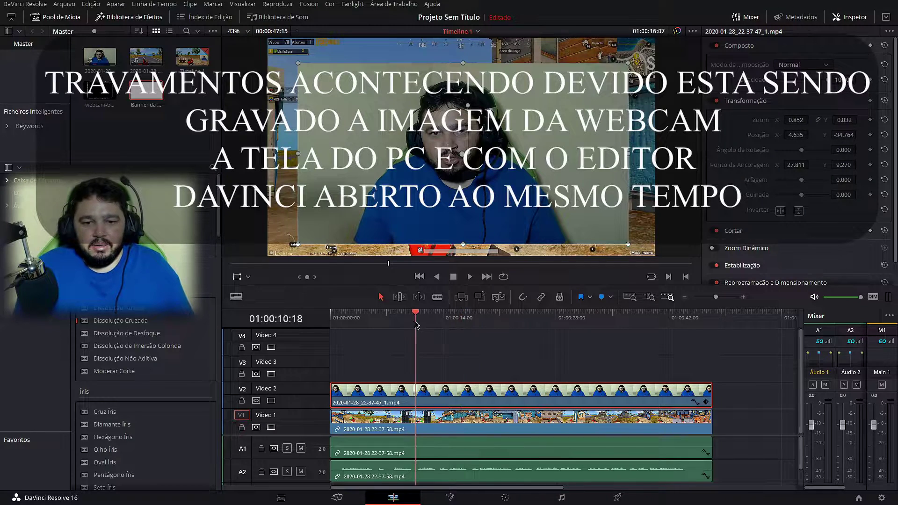
{"action": "left_click", "coordinate": [379, 322]}
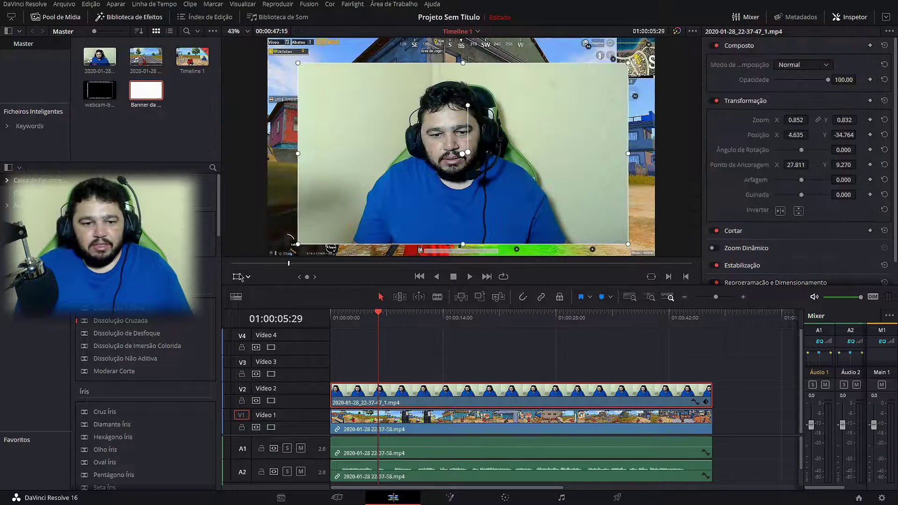
Hide the transform handles and reselect the webcam clip to review its Transform values
{"action": "left_click", "coordinate": [237, 276]}
{"action": "left_click", "coordinate": [410, 357]}
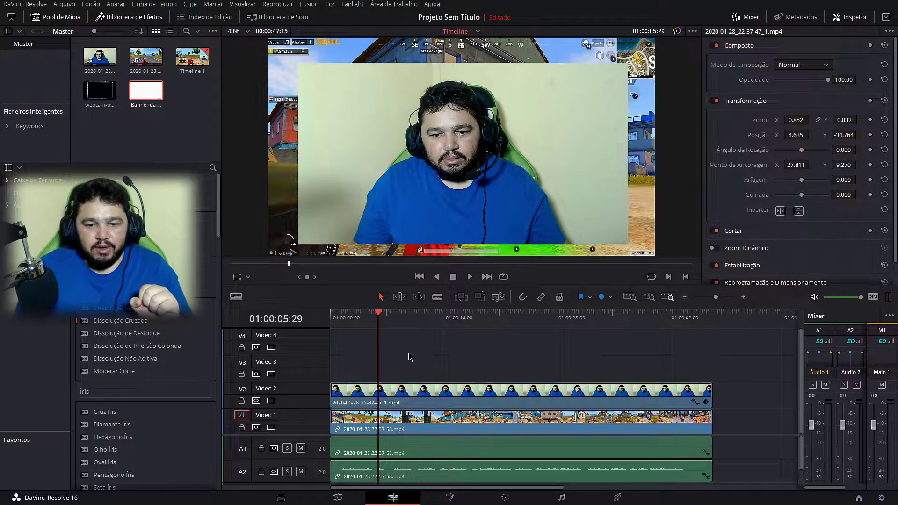
{"action": "left_click", "coordinate": [431, 399]}
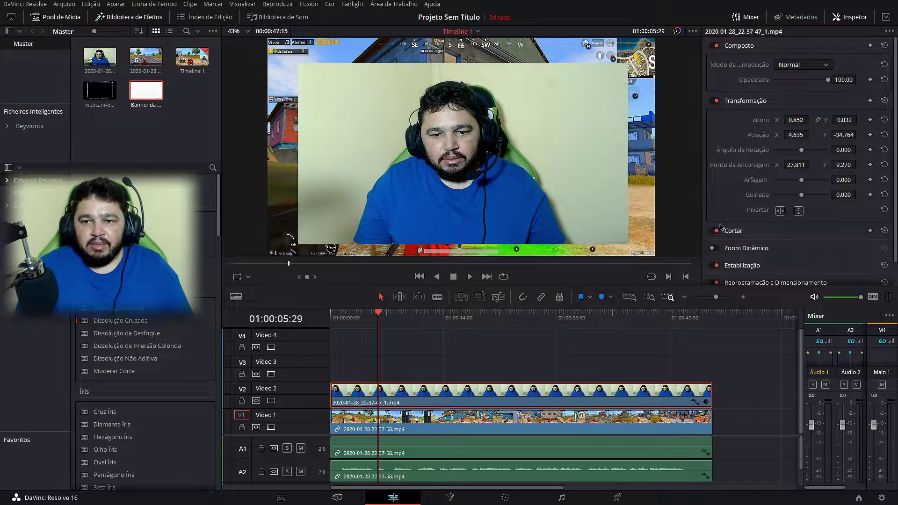
{"action": "left_click", "coordinate": [850, 17]}
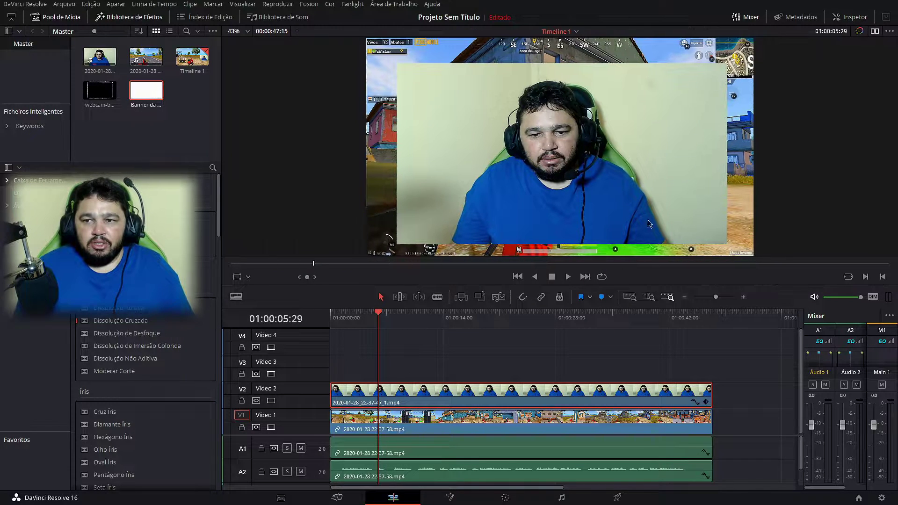
{"action": "left_click", "coordinate": [849, 19]}
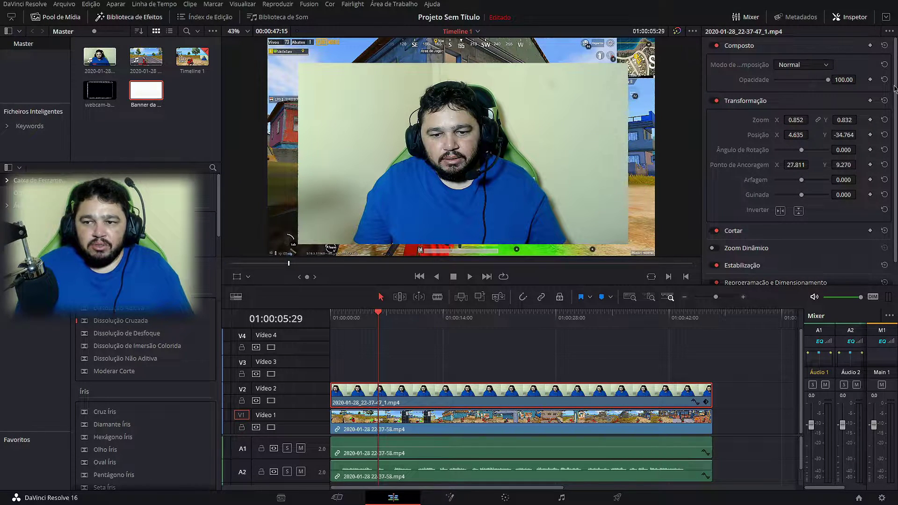
{"action": "left_click_drag", "start_coordinate": [896, 92], "coordinate": [896, 115]}
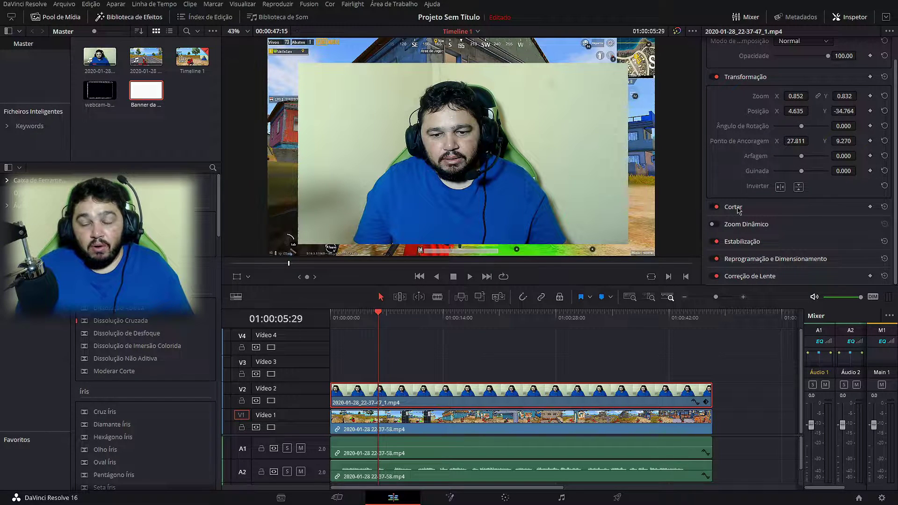
Expand the Crop settings and test the Softness slider, settling near 4.350
{"action": "left_click", "coordinate": [733, 207]}
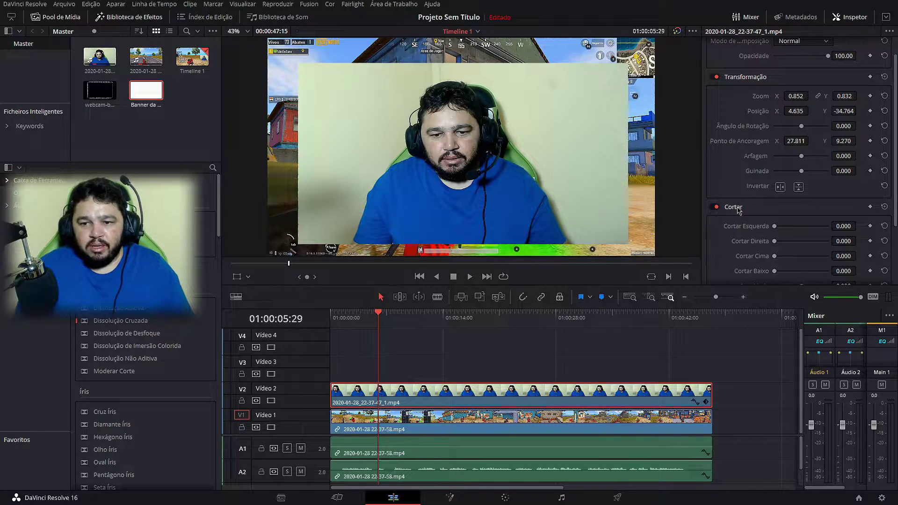
{"action": "left_click_drag", "start_coordinate": [896, 160], "coordinate": [897, 218]}
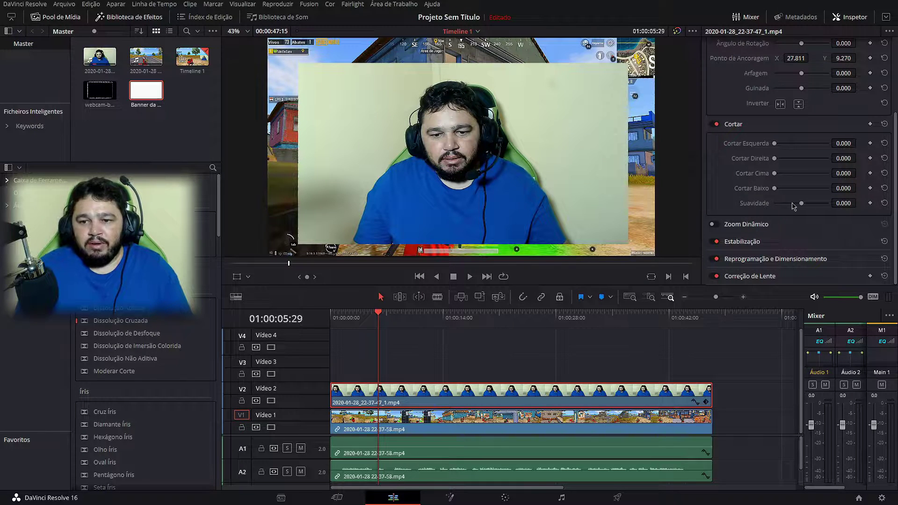
{"action": "left_click_drag", "start_coordinate": [802, 204], "coordinate": [771, 204]}
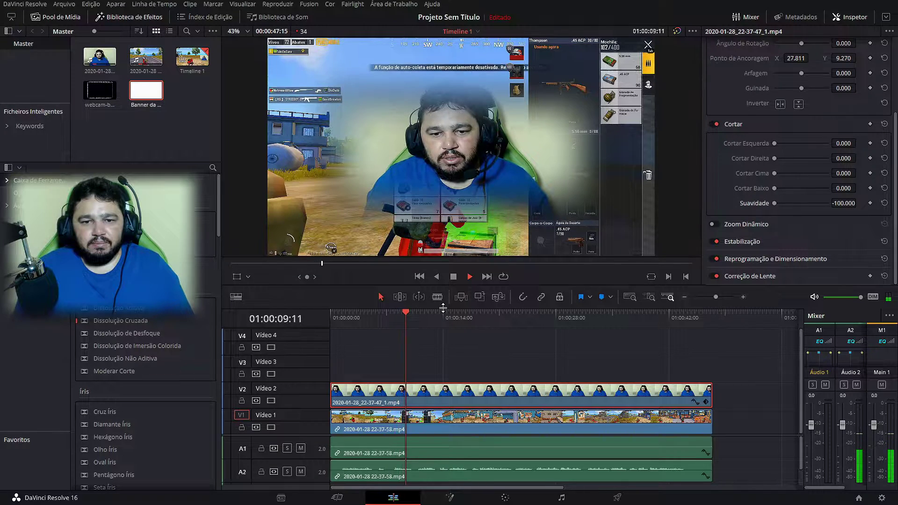
{"action": "key", "text": "space"}
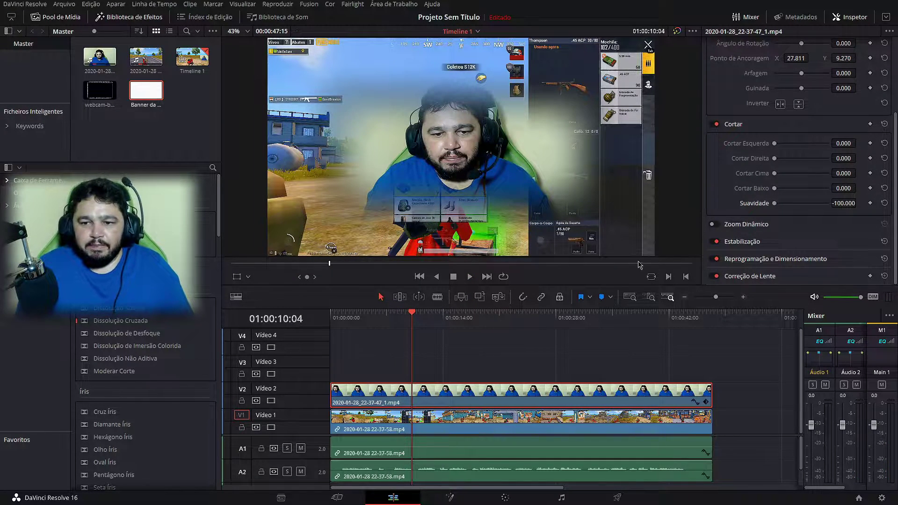
{"action": "left_click_drag", "start_coordinate": [774, 203], "coordinate": [803, 203]}
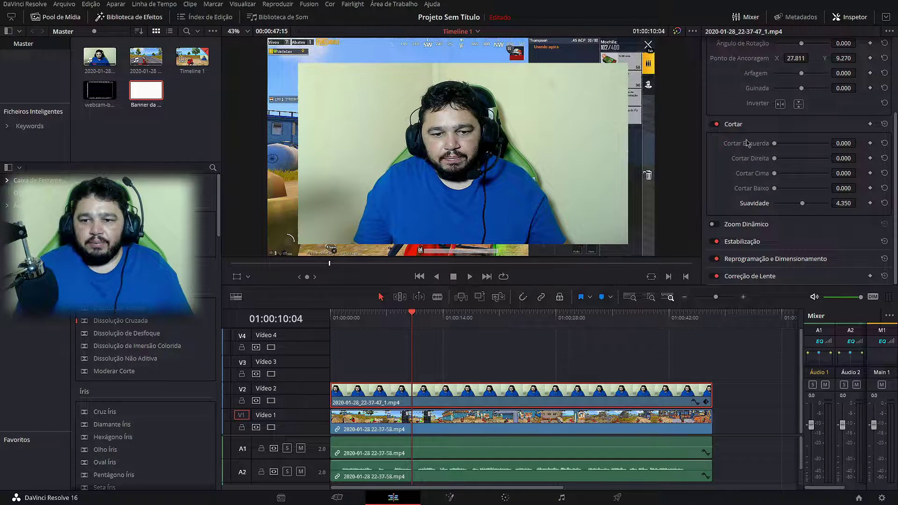
Crop the webcam to left 317.200, right 333.900, top 112.700 and bottom 131.500
{"action": "mouse_move", "coordinate": [773, 147]}
{"action": "left_mouse_down"}
{"action": "mouse_move", "coordinate": [823, 146]}
{"action": "mouse_move", "coordinate": [784, 147]}
{"action": "left_mouse_up"}
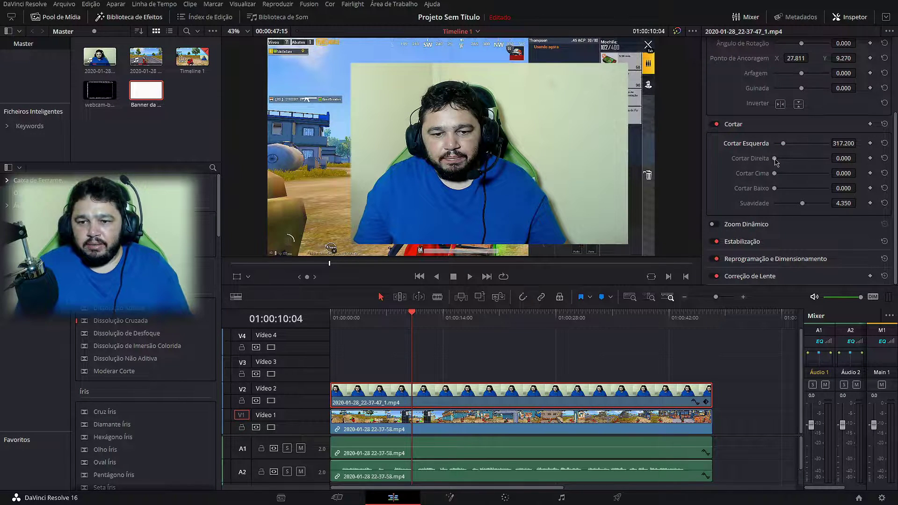
{"action": "left_click_drag", "start_coordinate": [775, 162], "coordinate": [786, 163]}
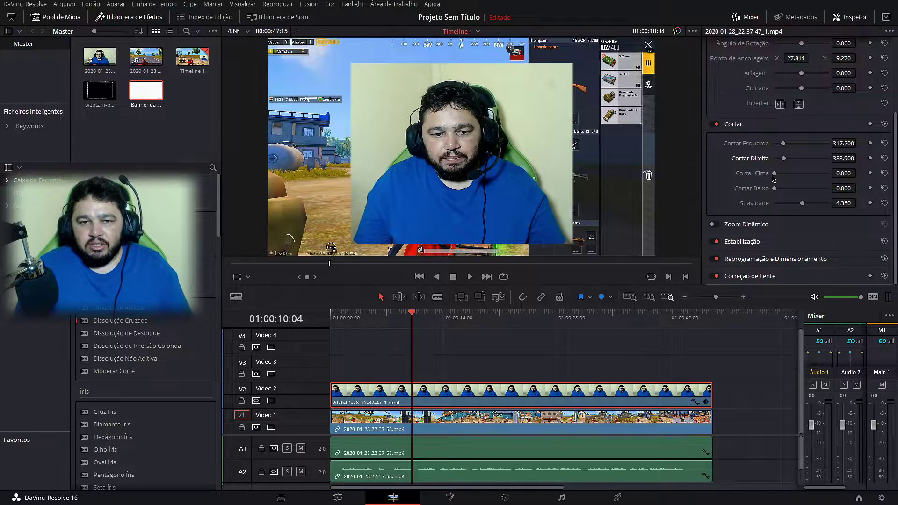
{"action": "left_click_drag", "start_coordinate": [775, 174], "coordinate": [781, 176]}
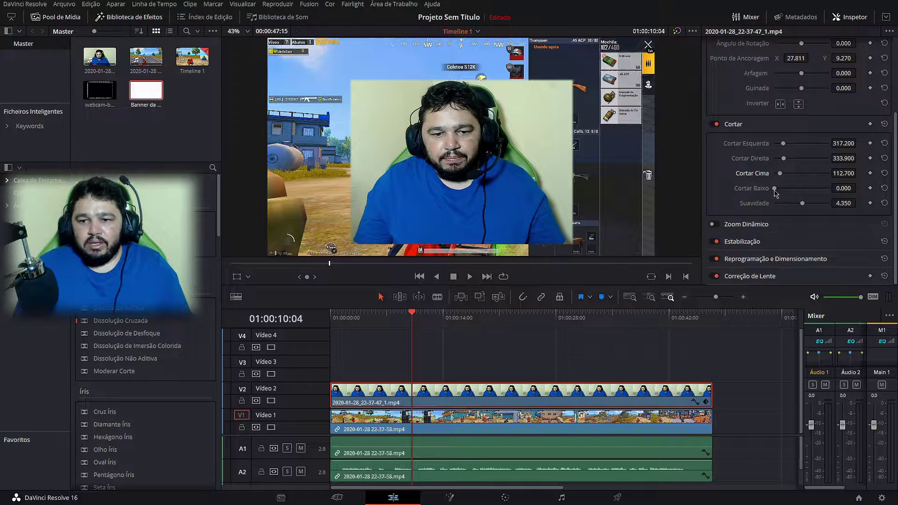
{"action": "mouse_move", "coordinate": [775, 189]}
{"action": "left_mouse_down"}
{"action": "mouse_move", "coordinate": [792, 190]}
{"action": "mouse_move", "coordinate": [769, 190]}
{"action": "mouse_move", "coordinate": [782, 189]}
{"action": "left_mouse_up"}
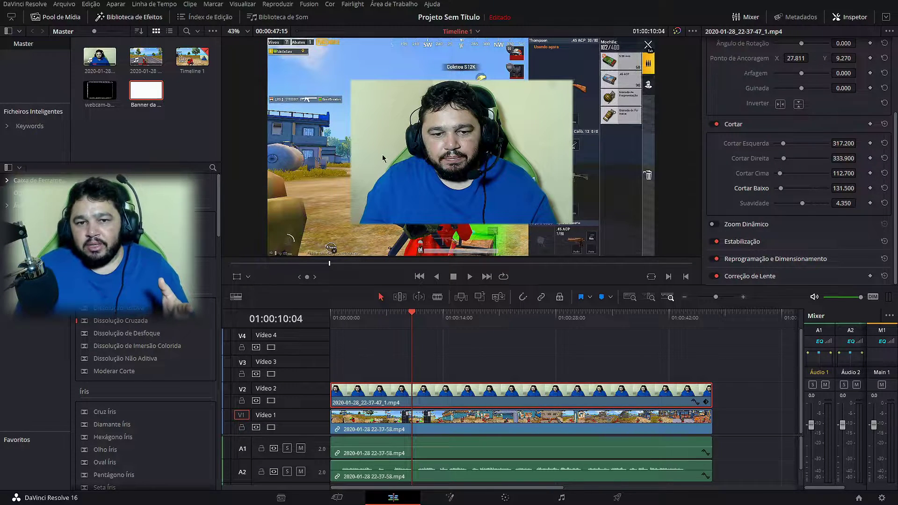
Shrink the webcam overlay and move it to the right side of the frame
{"action": "left_click", "coordinate": [248, 278]}
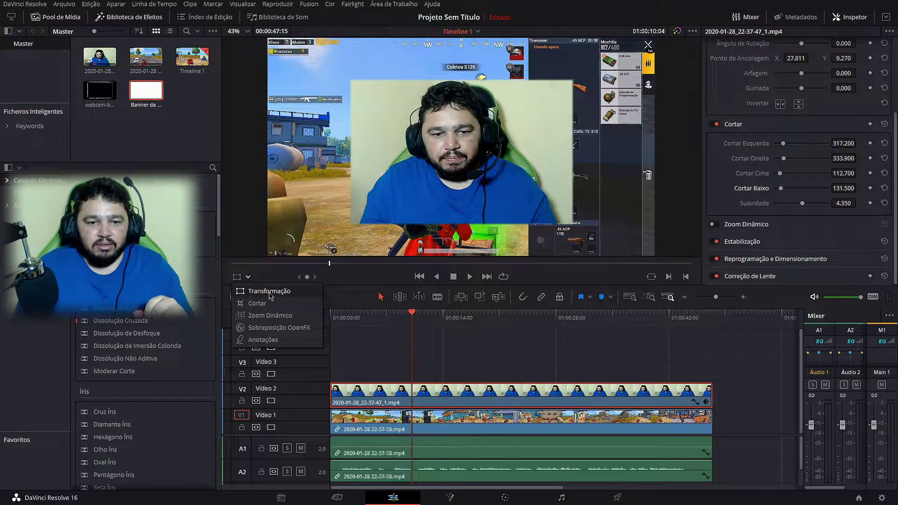
{"action": "left_click", "coordinate": [270, 292]}
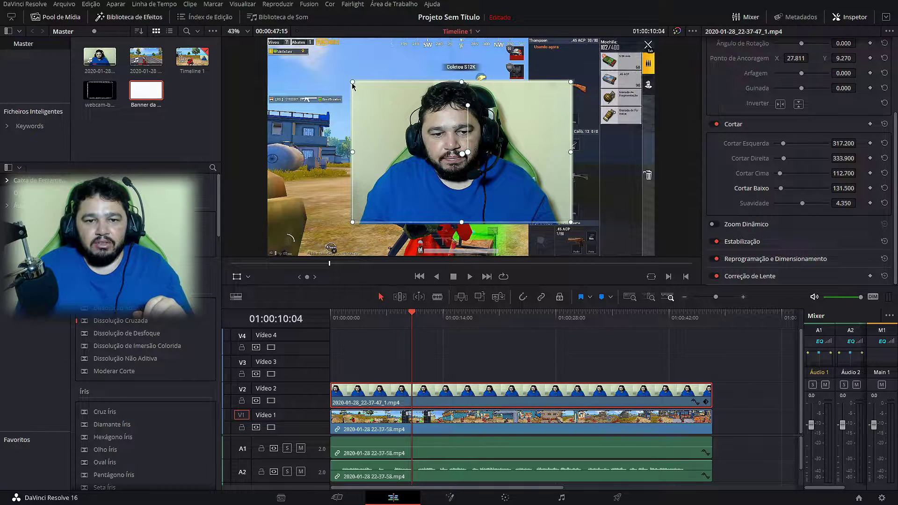
{"action": "left_click_drag", "start_coordinate": [352, 83], "coordinate": [405, 106]}
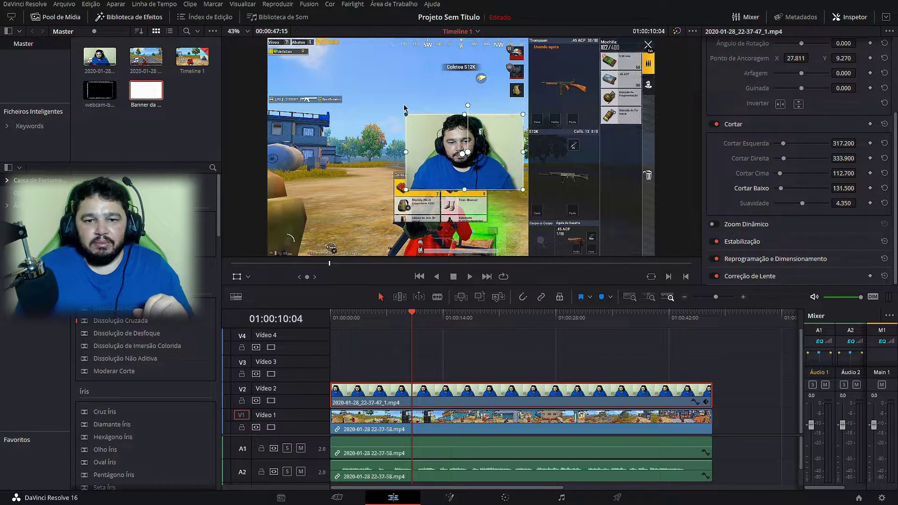
{"action": "mouse_move", "coordinate": [440, 150]}
{"action": "left_mouse_down"}
{"action": "mouse_move", "coordinate": [565, 152]}
{"action": "mouse_move", "coordinate": [558, 151]}
{"action": "left_mouse_up"}
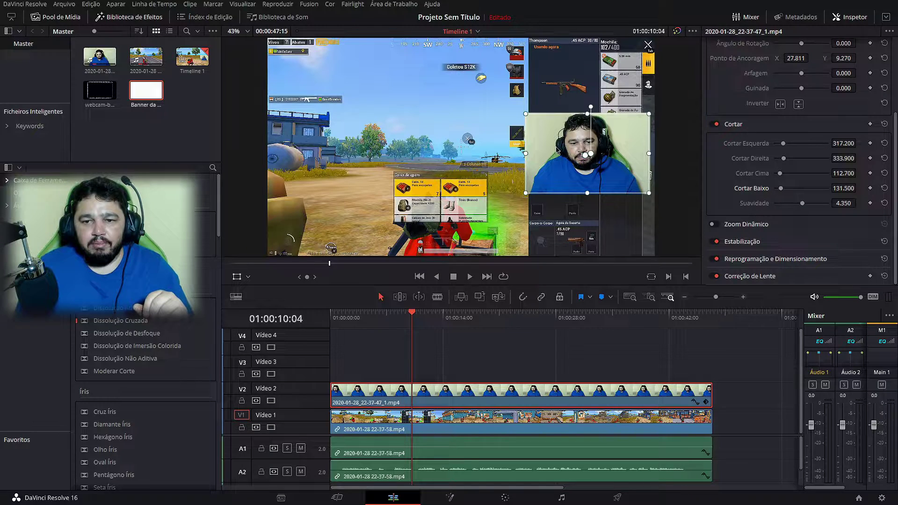
Set the crop softness to -9.570 and preview the composite full screen
{"action": "left_click", "coordinate": [237, 277]}
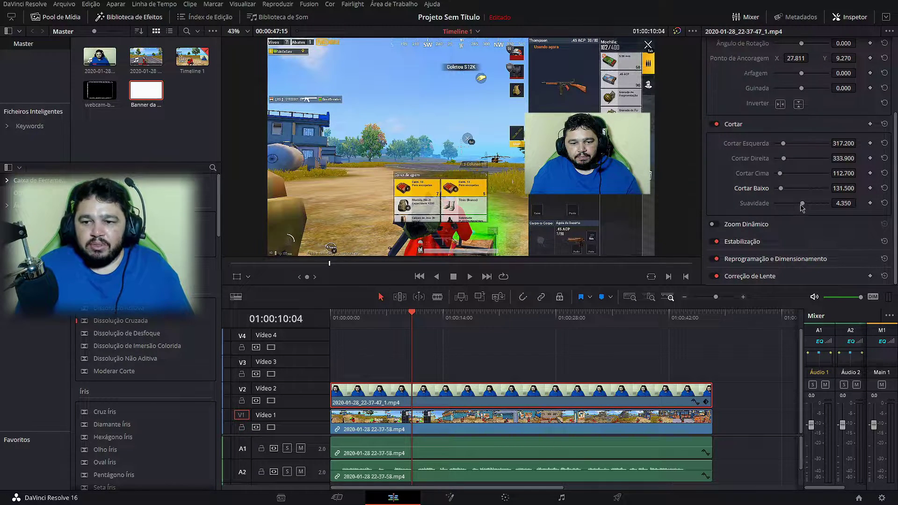
{"action": "left_click_drag", "start_coordinate": [803, 204], "coordinate": [799, 204]}
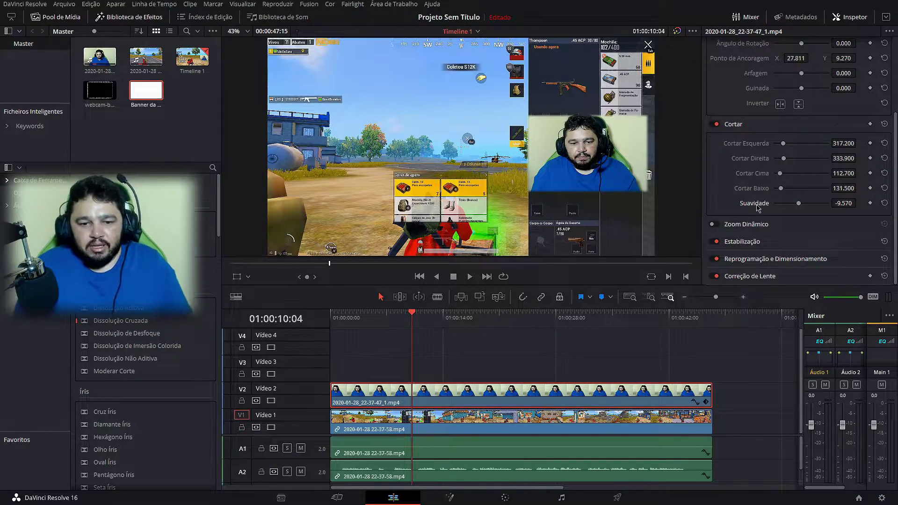
{"action": "key", "text": "ctrl+f"}
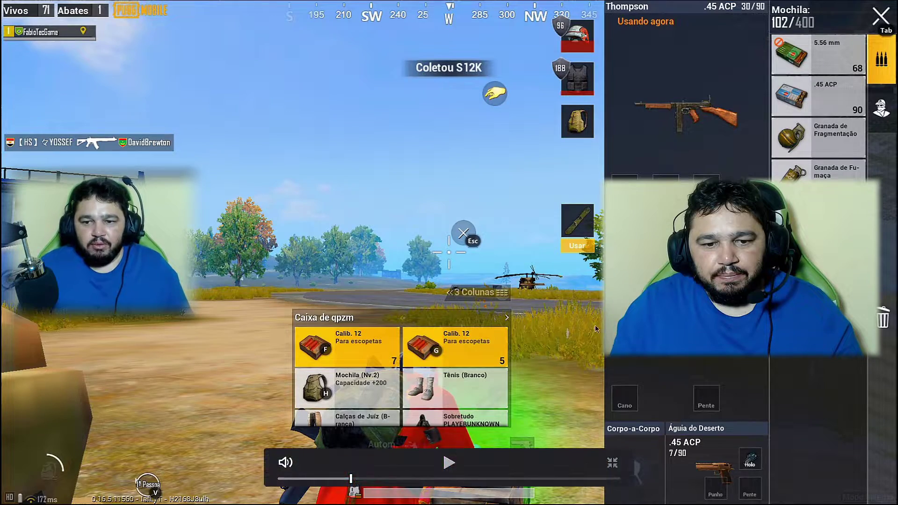
Play back the full-screen preview of the webcam-over-gameplay composite
{"action": "key", "text": "space"}
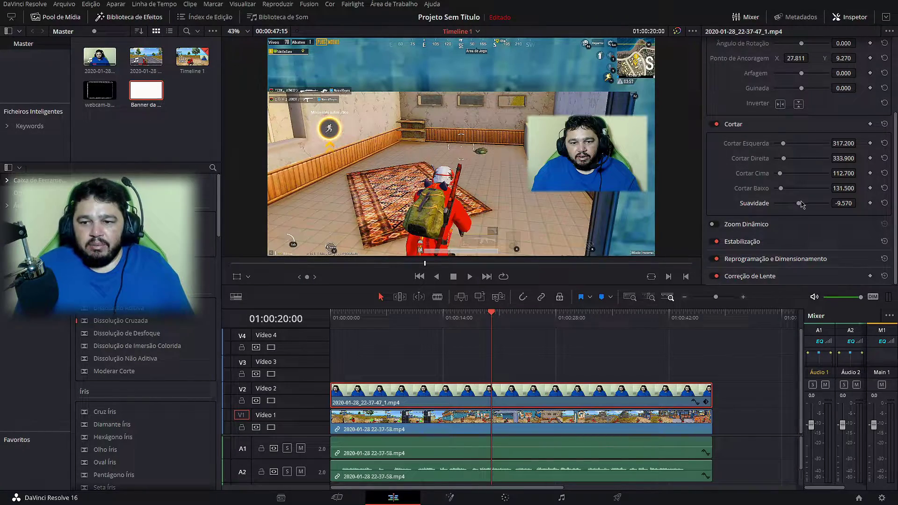
Feather the webcam crop to softness -47.830 and preview it full-screen from near the start
{"action": "left_click_drag", "start_coordinate": [801, 204], "coordinate": [770, 200]}
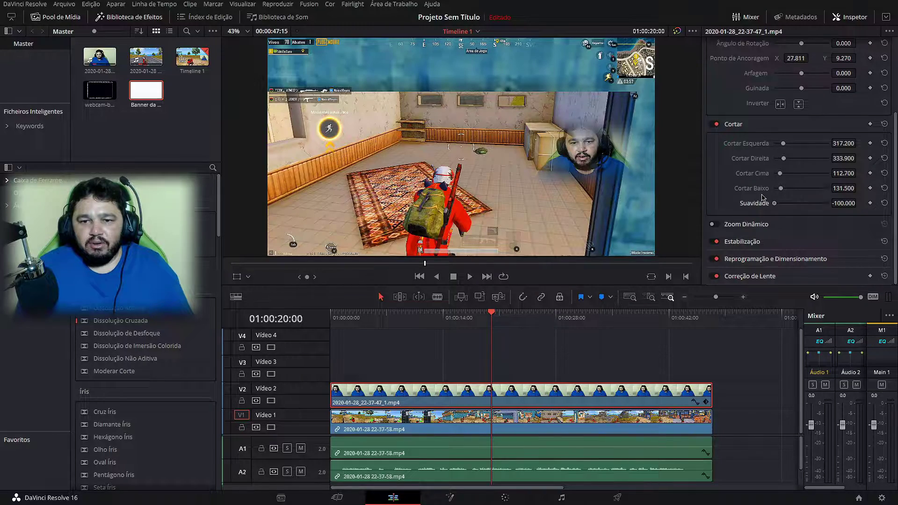
{"action": "left_click", "coordinate": [336, 316]}
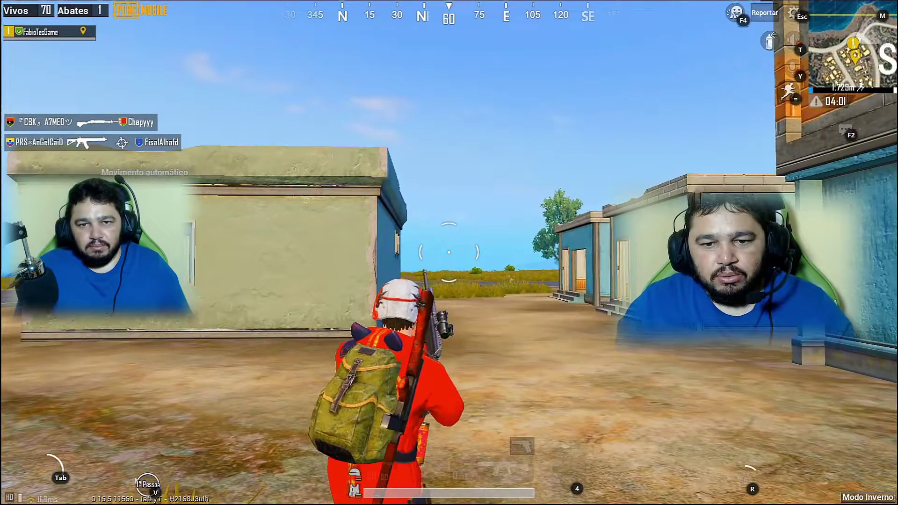
{"action": "key", "text": "Escape"}
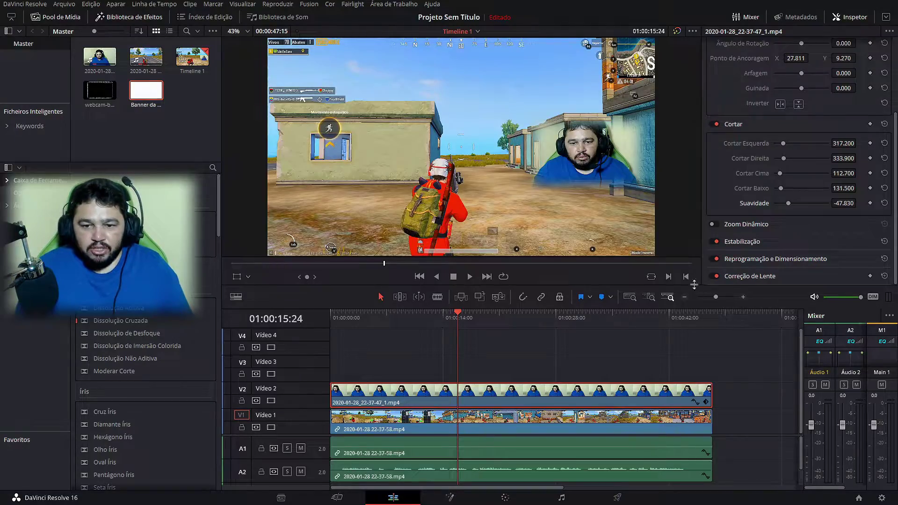
Set webcam softness to -20.000, bottom crop to 159.700, and top crop to 0
{"action": "left_click_drag", "start_coordinate": [790, 208], "coordinate": [798, 206]}
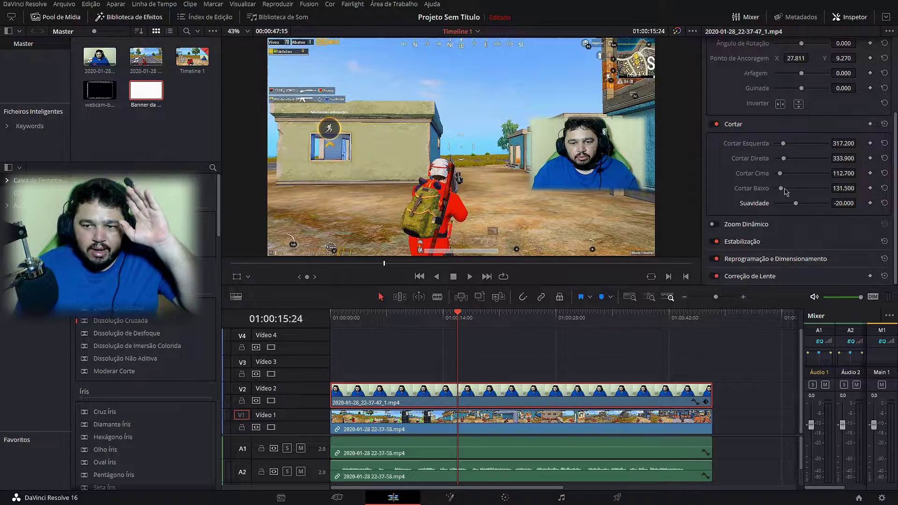
{"action": "left_click_drag", "start_coordinate": [781, 188], "coordinate": [784, 191]}
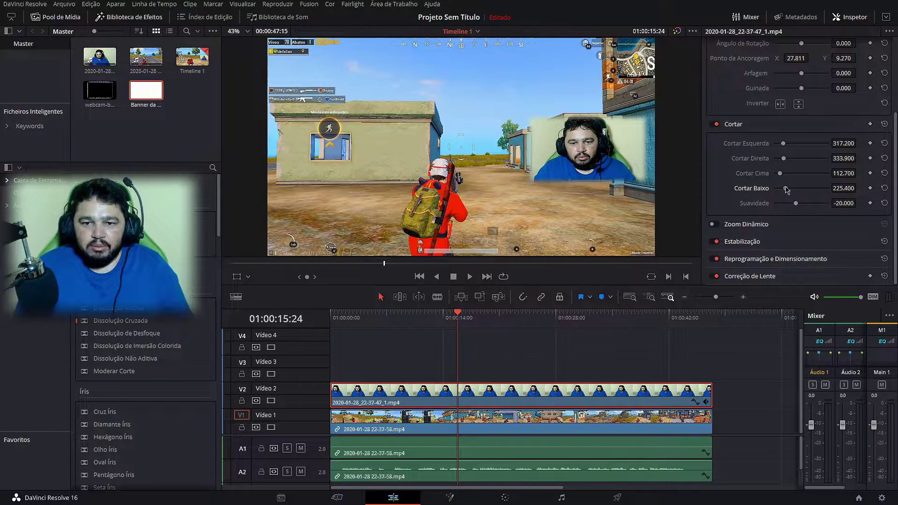
{"action": "key", "text": "ctrl+z"}
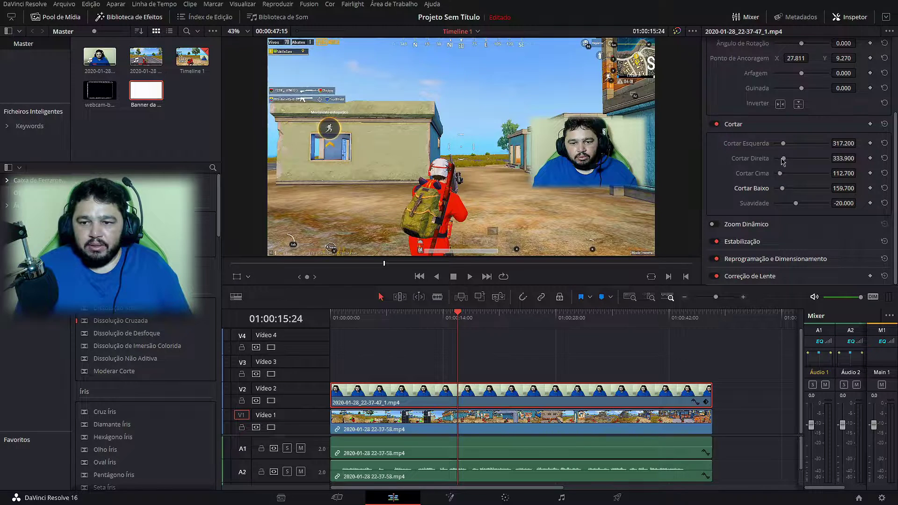
{"action": "left_click_drag", "start_coordinate": [781, 174], "coordinate": [778, 174]}
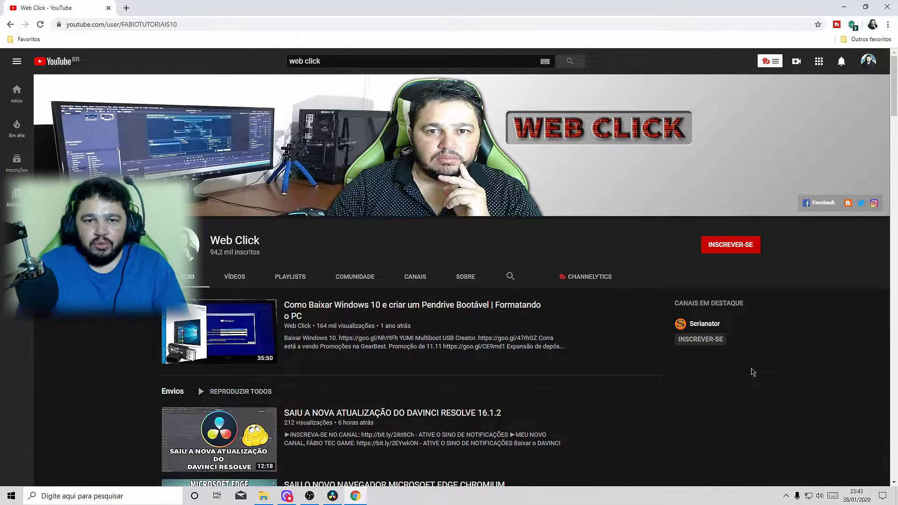
Subscribe to the Web Click channel and set its notifications to Todas
{"action": "left_click", "coordinate": [744, 247]}
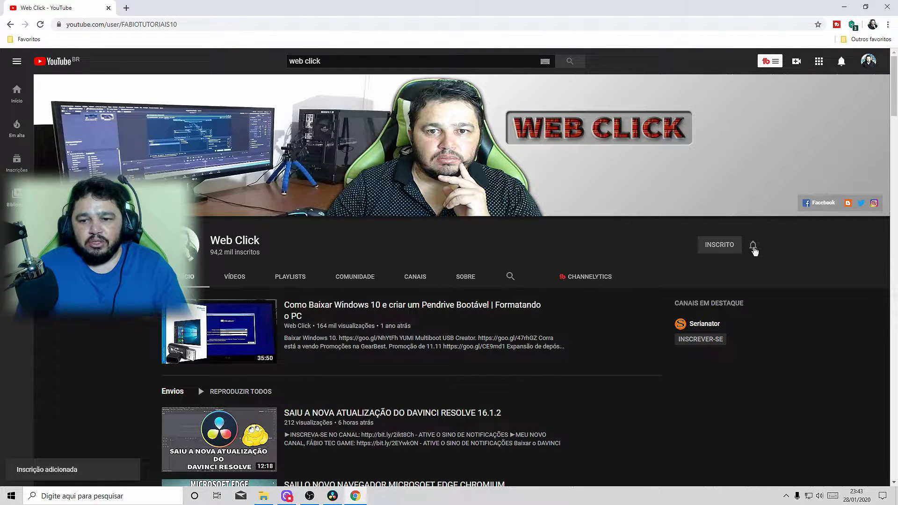
{"action": "left_click", "coordinate": [754, 248]}
{"action": "left_click", "coordinate": [782, 271]}
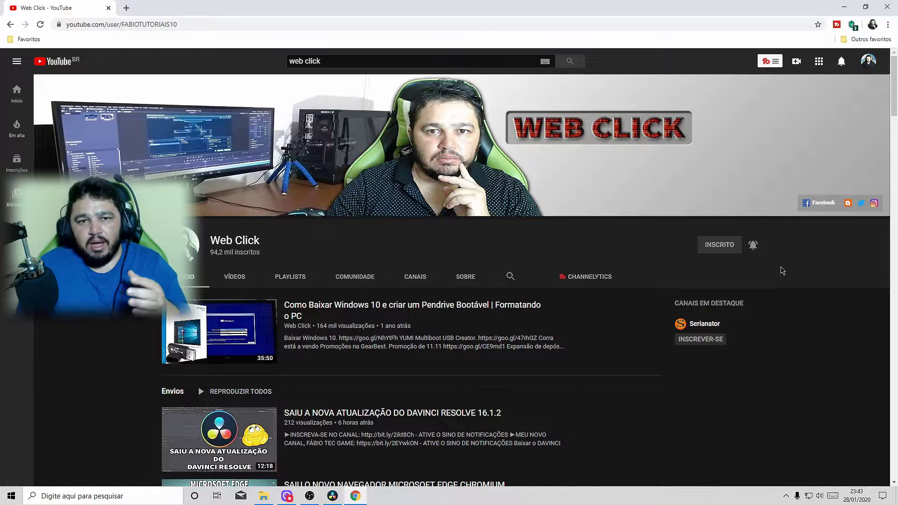